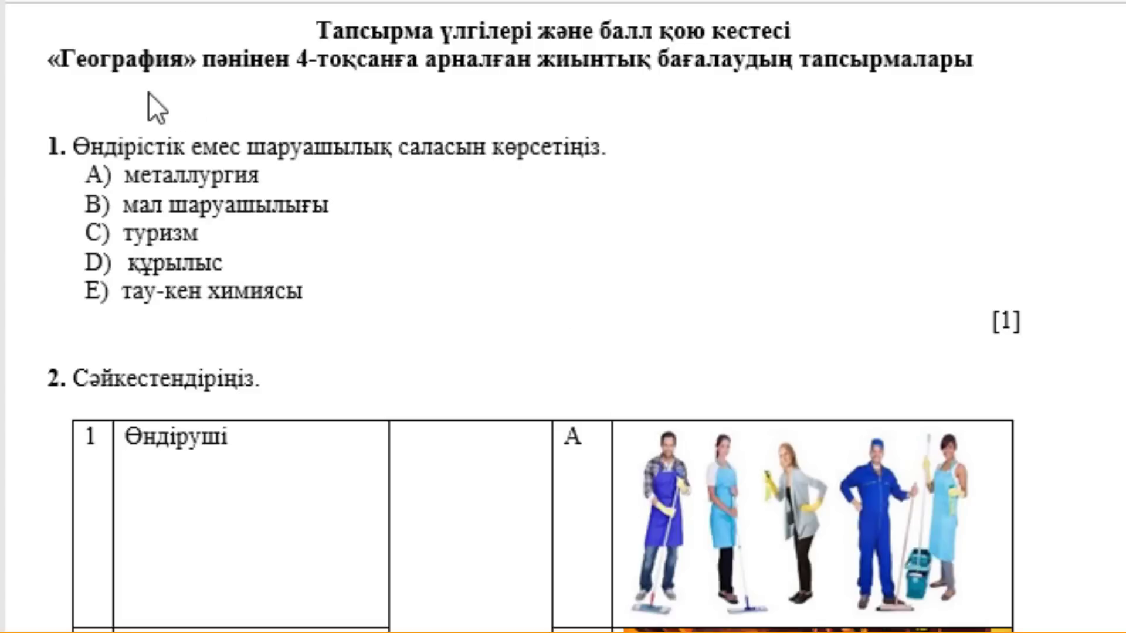
Select words in the document title and heading, then clear the selection.
double_click(469, 29)
double_click(143, 59)
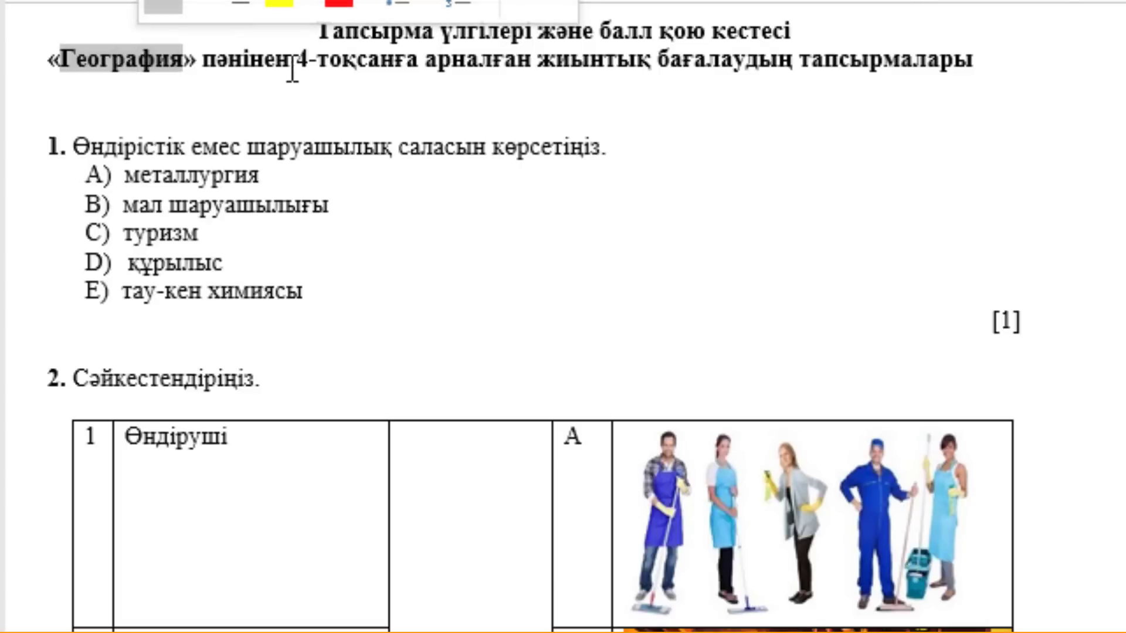
double_click(366, 60)
left_click(206, 176)
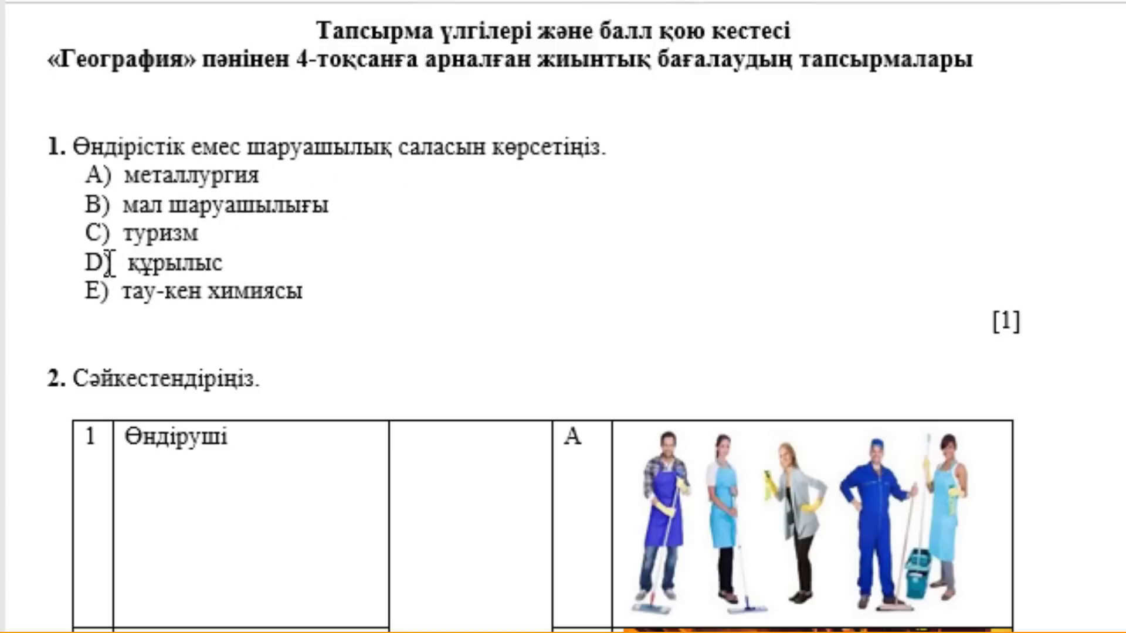
Highlight answer C) туризм in question 1 in yellow.
double_click(160, 232)
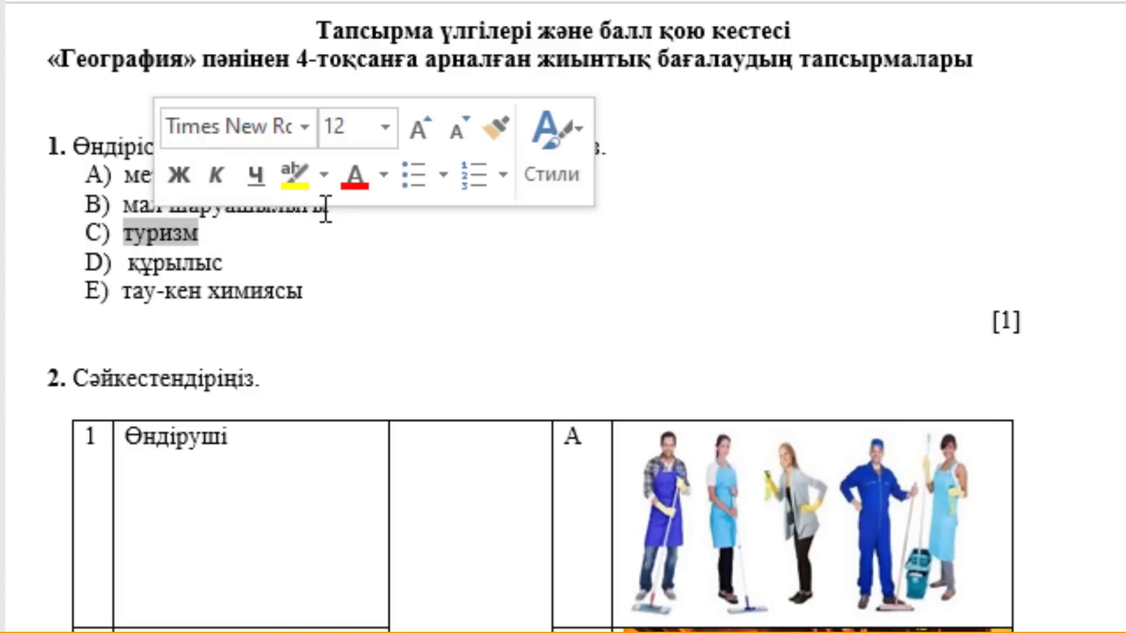
left_click(293, 173)
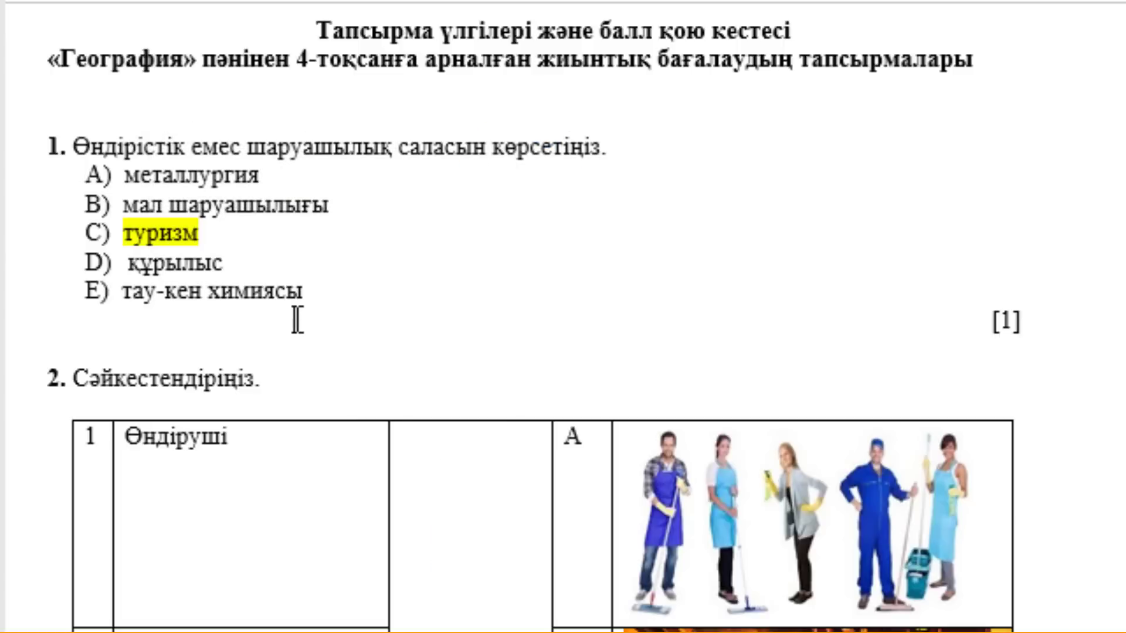
scroll(297, 319, "down", 5)
scroll(297, 319, "down", 1)
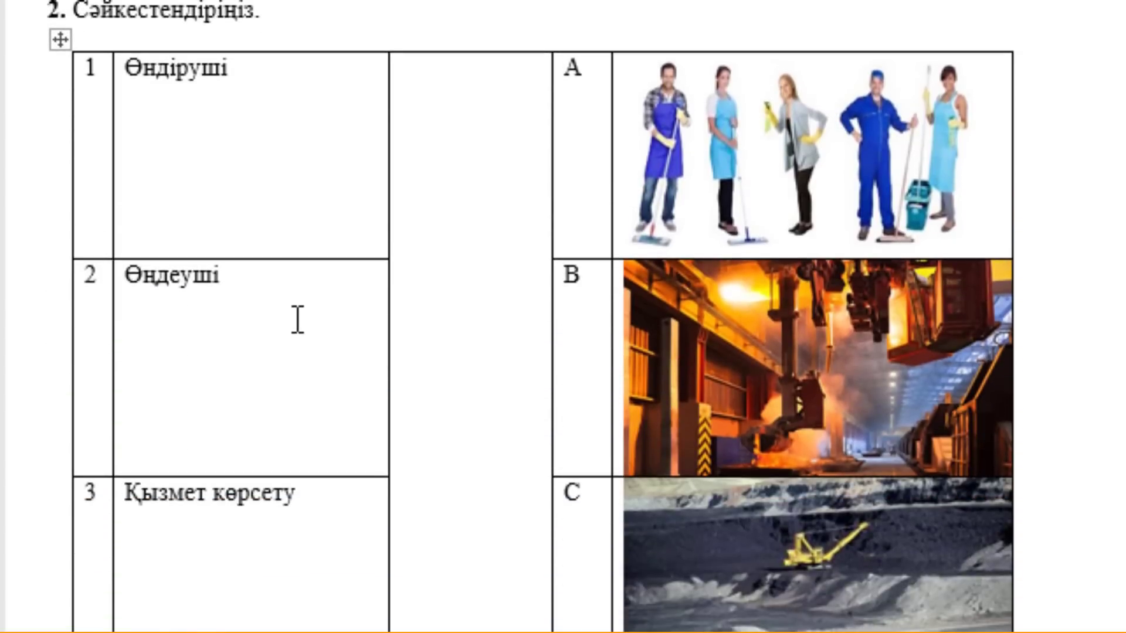
scroll(216, 206, "up", 1)
scroll(294, 100, "up", 2)
Select the word Сәйкестендіріңіз in question 2's instruction.
double_click(164, 156)
scroll(321, 186, "down", 2)
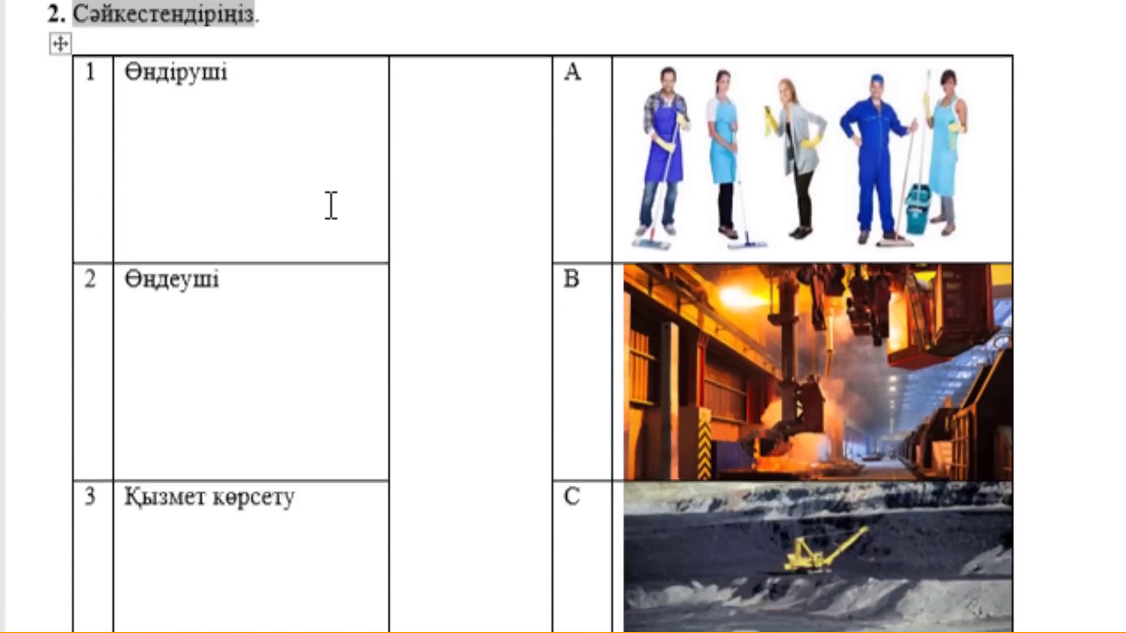
scroll(331, 205, "down", 1)
scroll(261, 63, "up", 1)
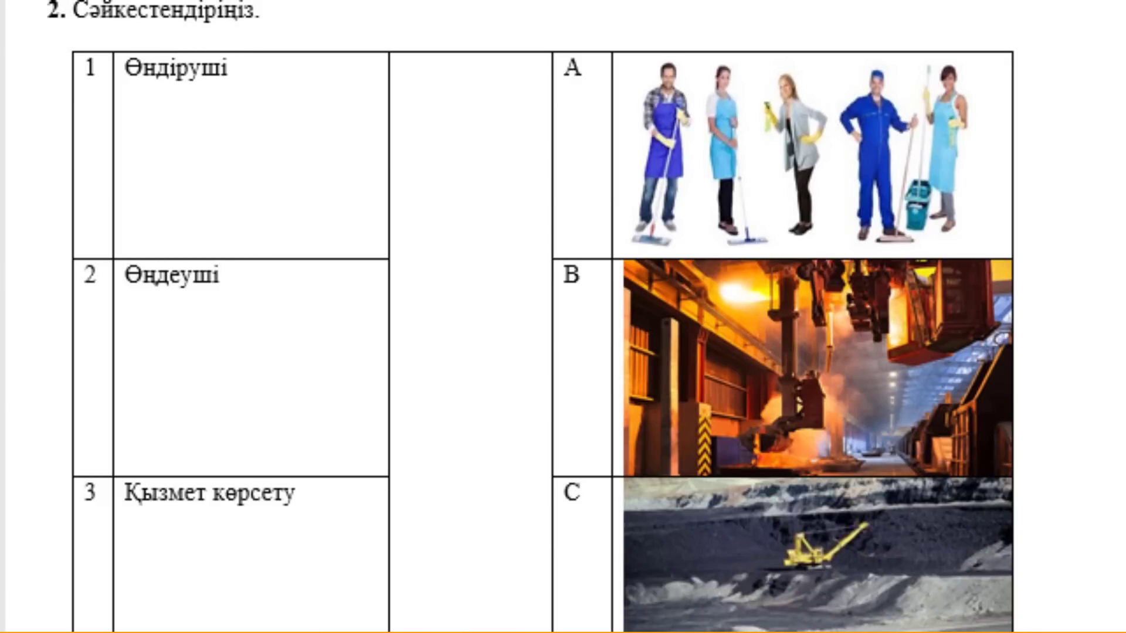
double_click(164, 11)
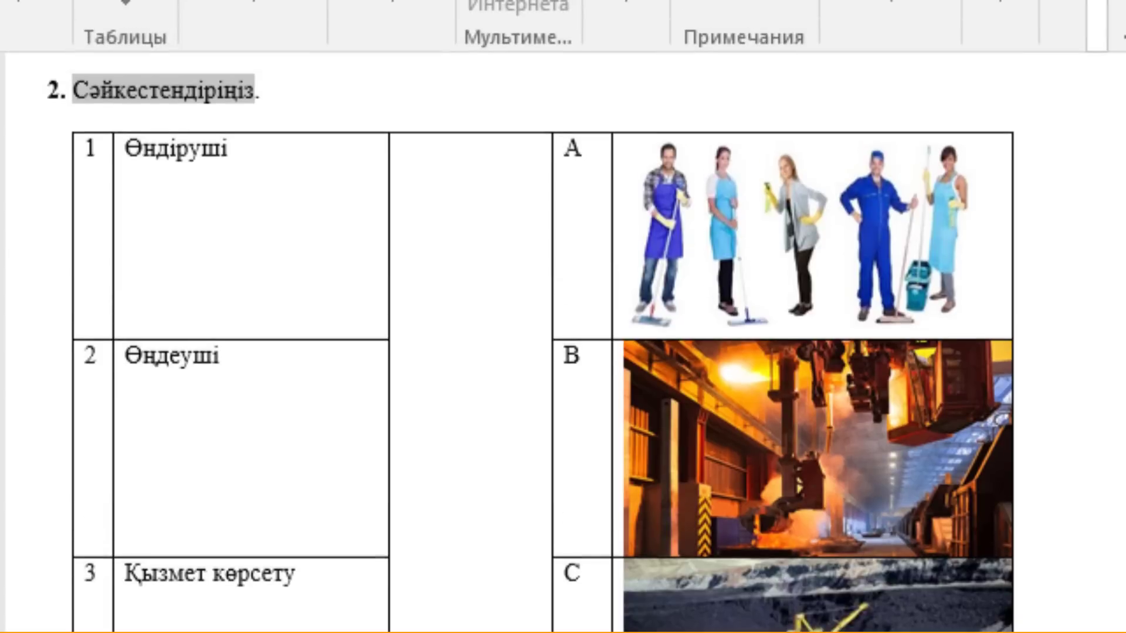
Draw an arrow from item 1 Өндіруші down to picture C in the matching table.
left_click(305, 29)
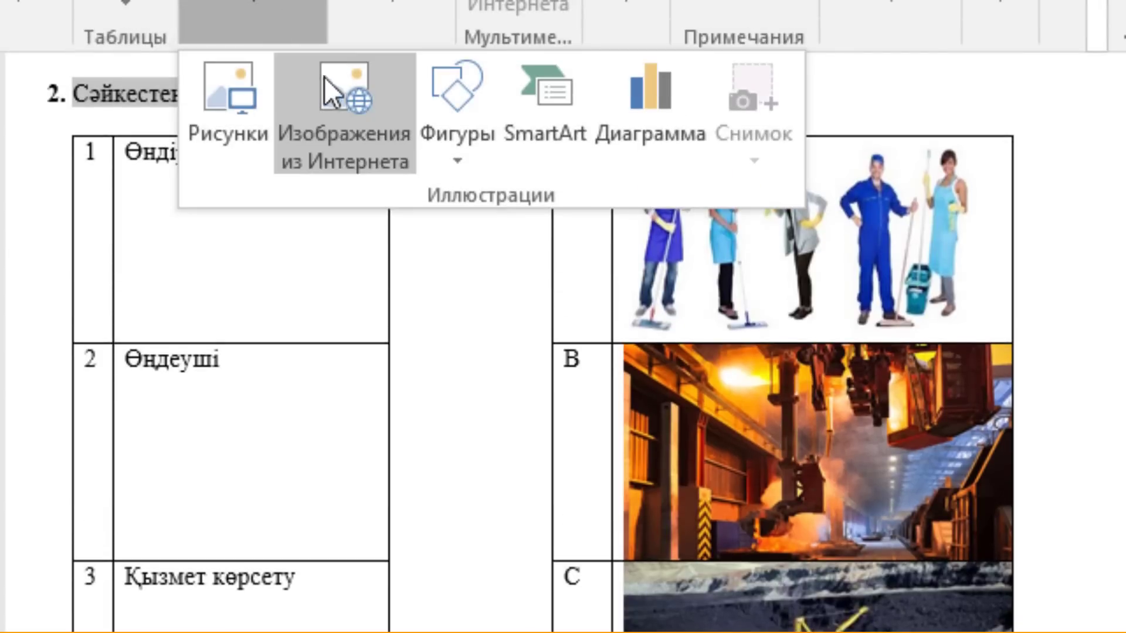
left_click(440, 115)
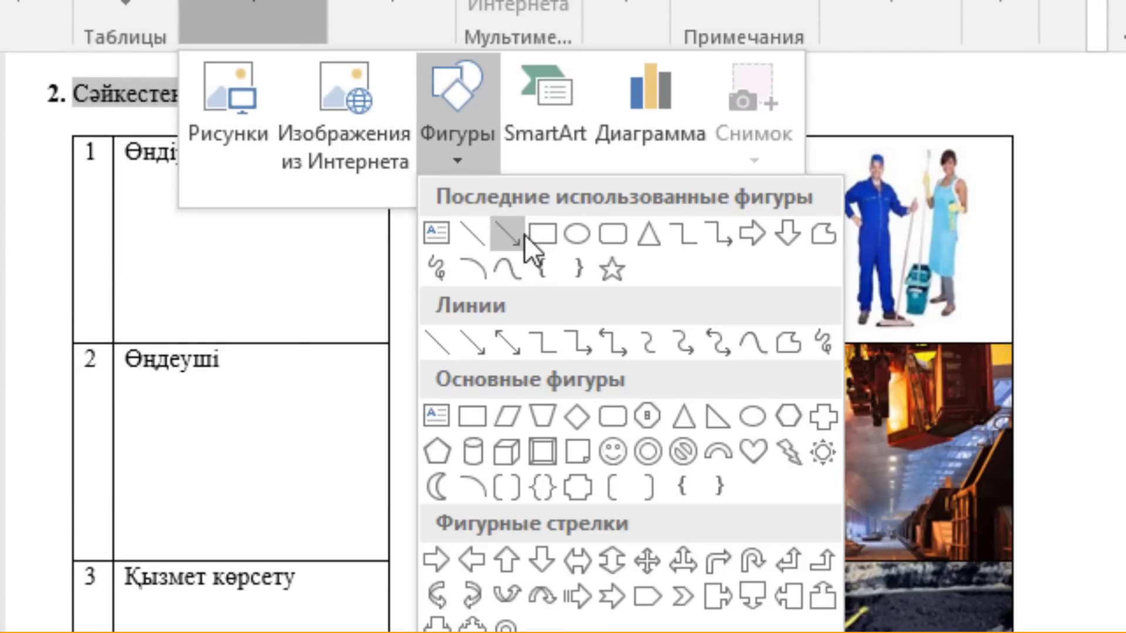
left_click(523, 236)
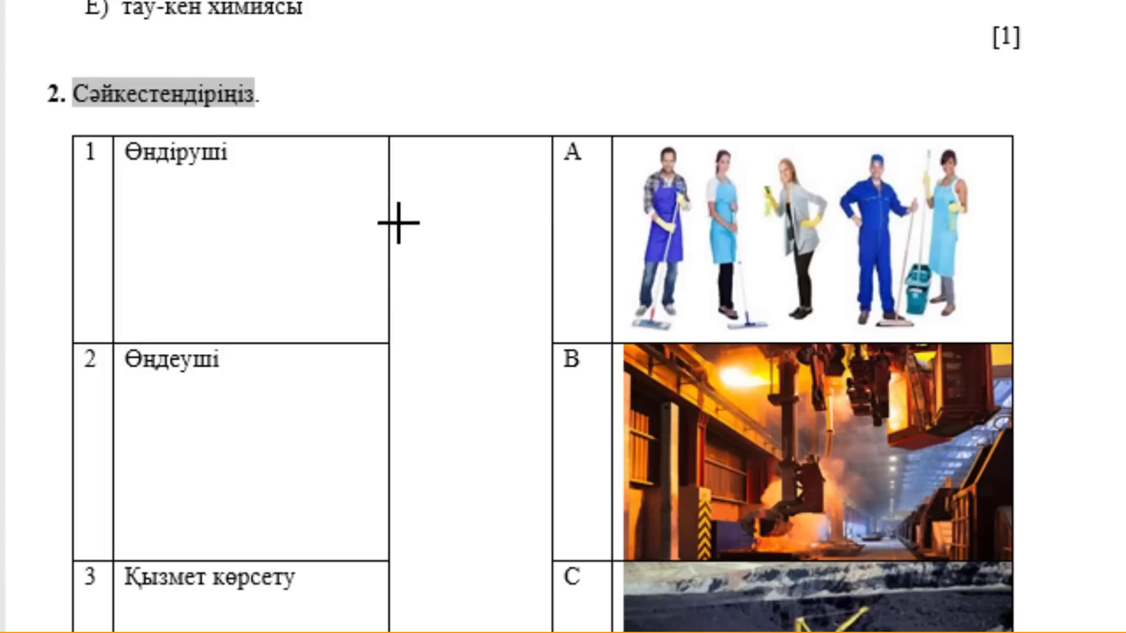
mouse_move(389, 197)
left_mouse_down()
mouse_move(519, 561)
mouse_move(551, 603)
left_mouse_up()
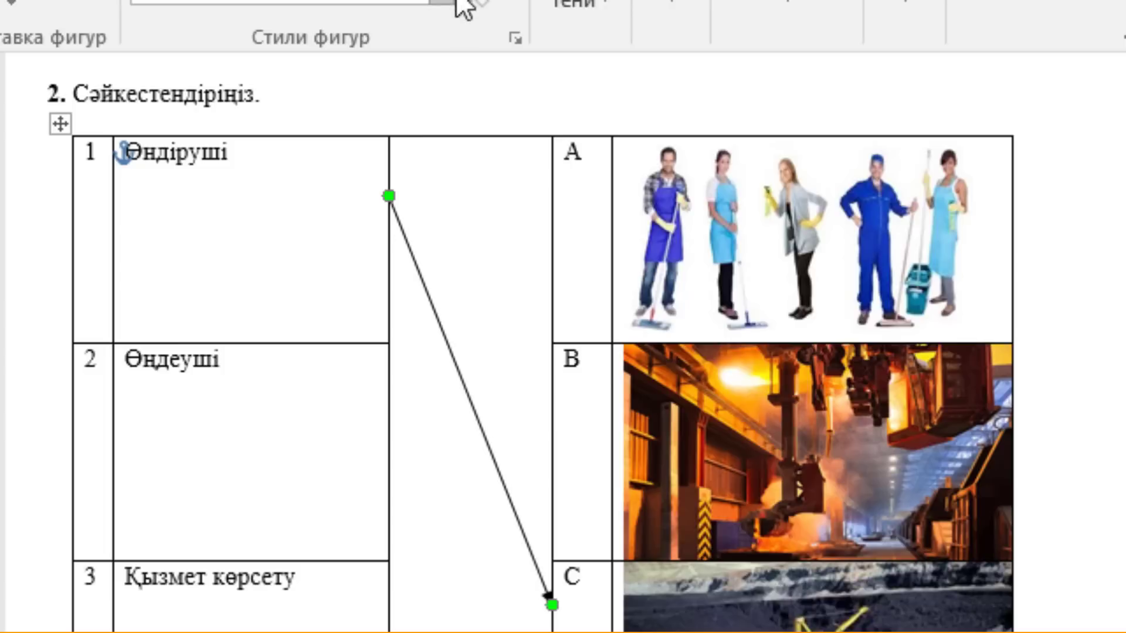
Give the arrow a thick blue shape style and ready another arrow shape.
left_click(443, 3)
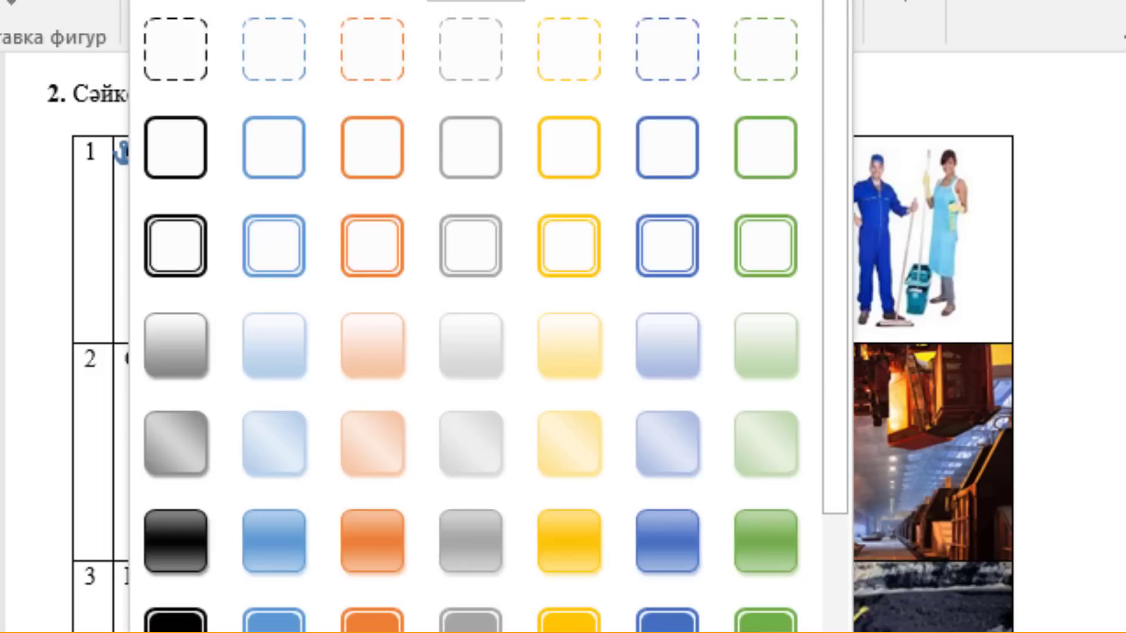
left_click(175, 442)
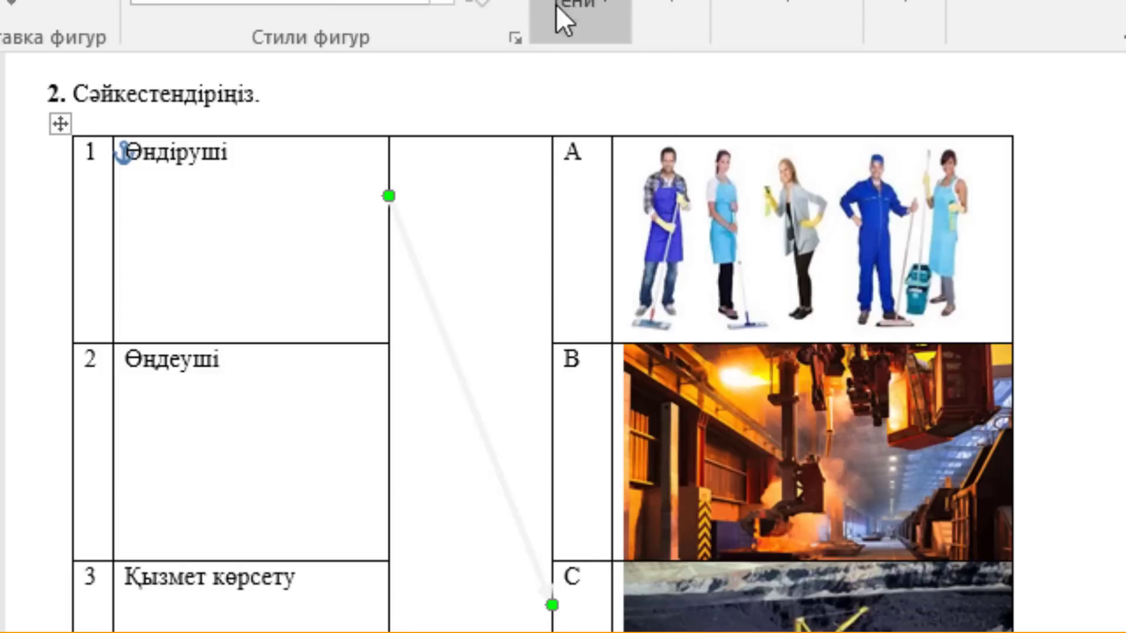
key("ctrl+z")
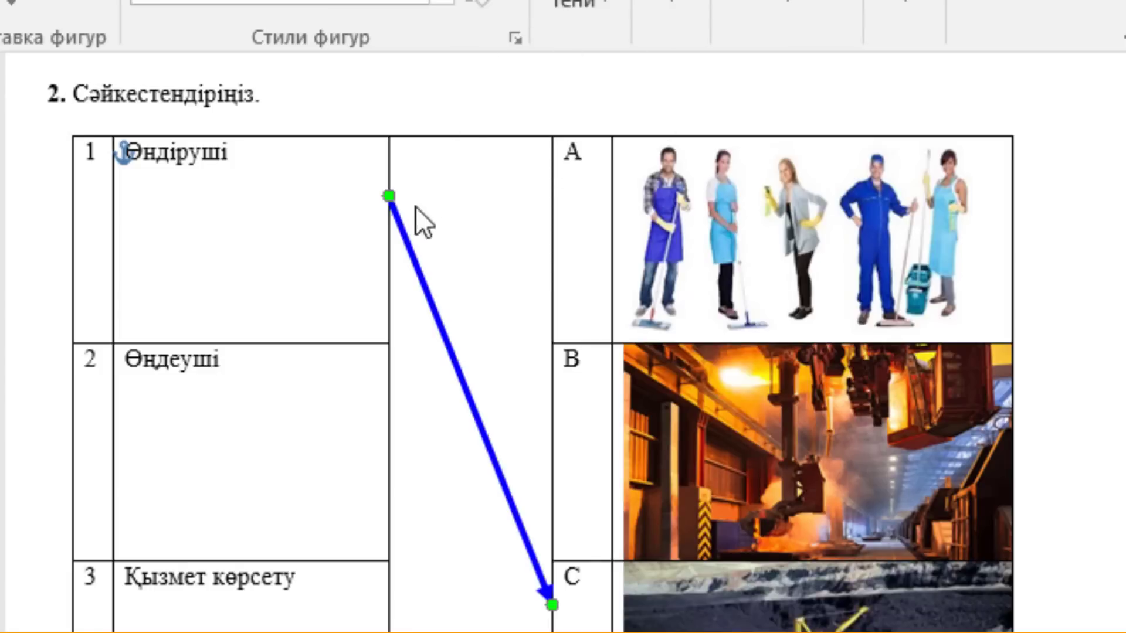
left_click(26, 7)
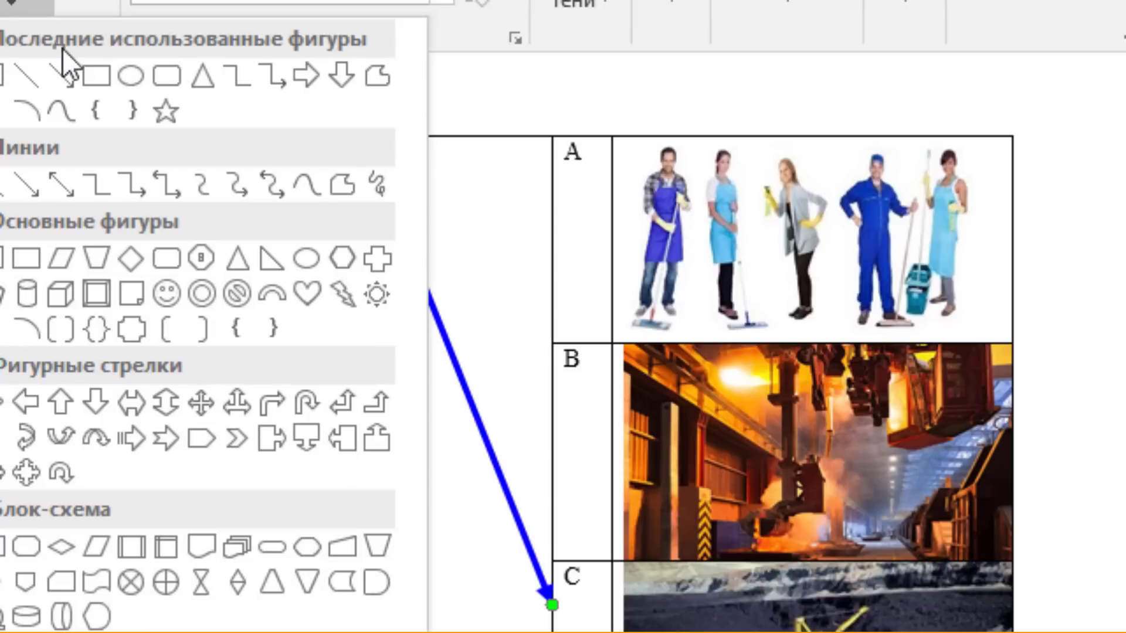
left_click(69, 79)
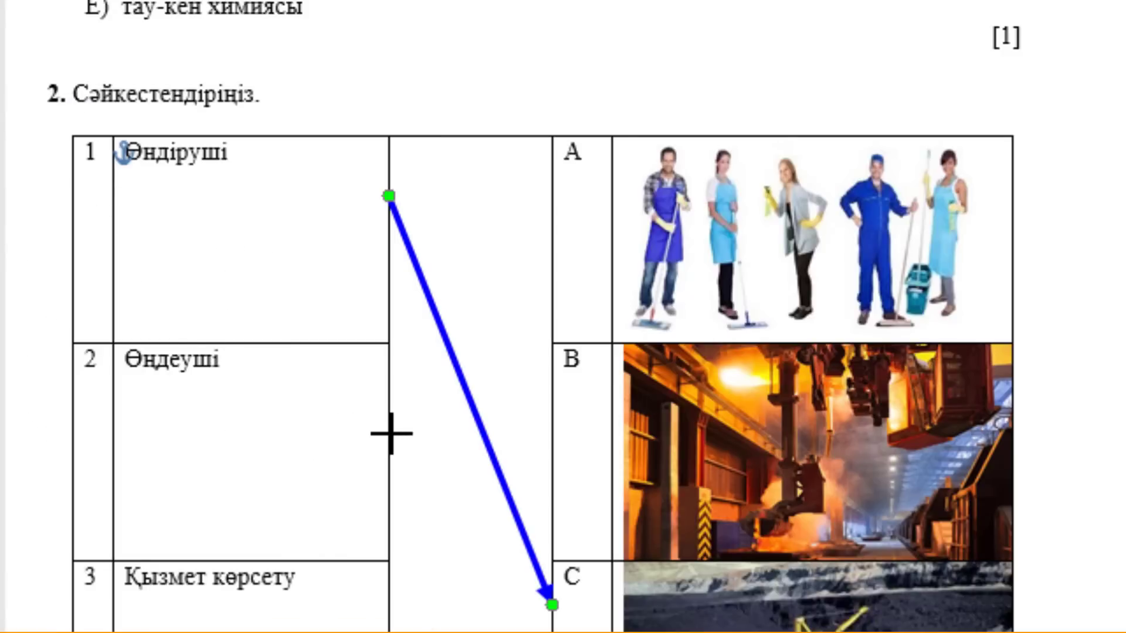
Draw arrows linking item 2 Өндеуші to picture B and item 3 Қызмет көрсету to picture A.
left_click_drag(391, 434, 551, 431)
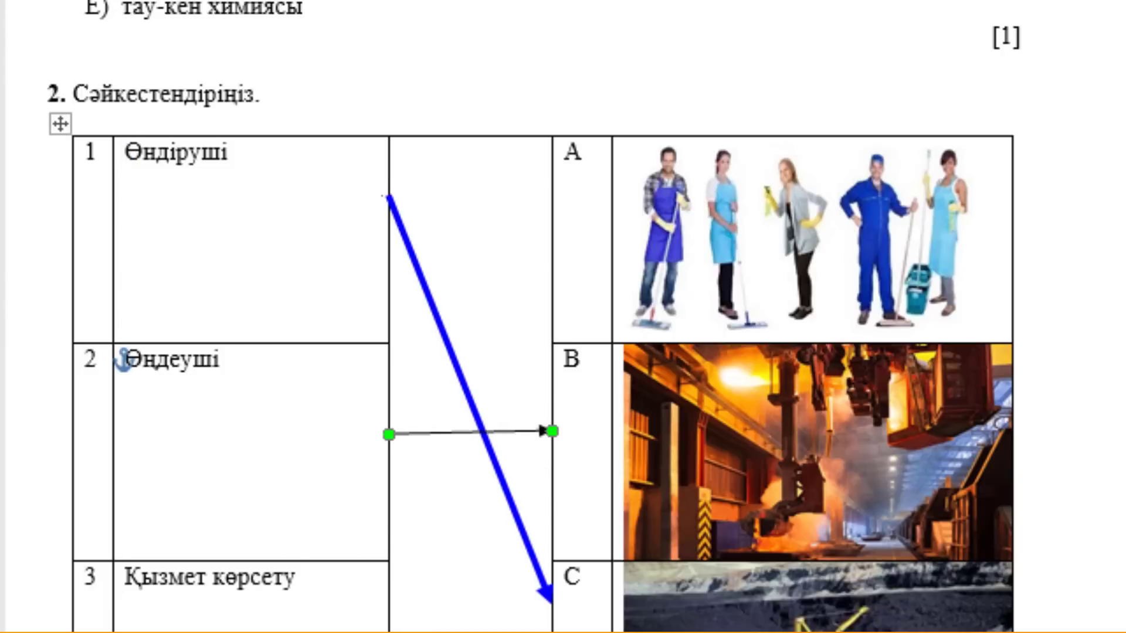
left_click(24, 7)
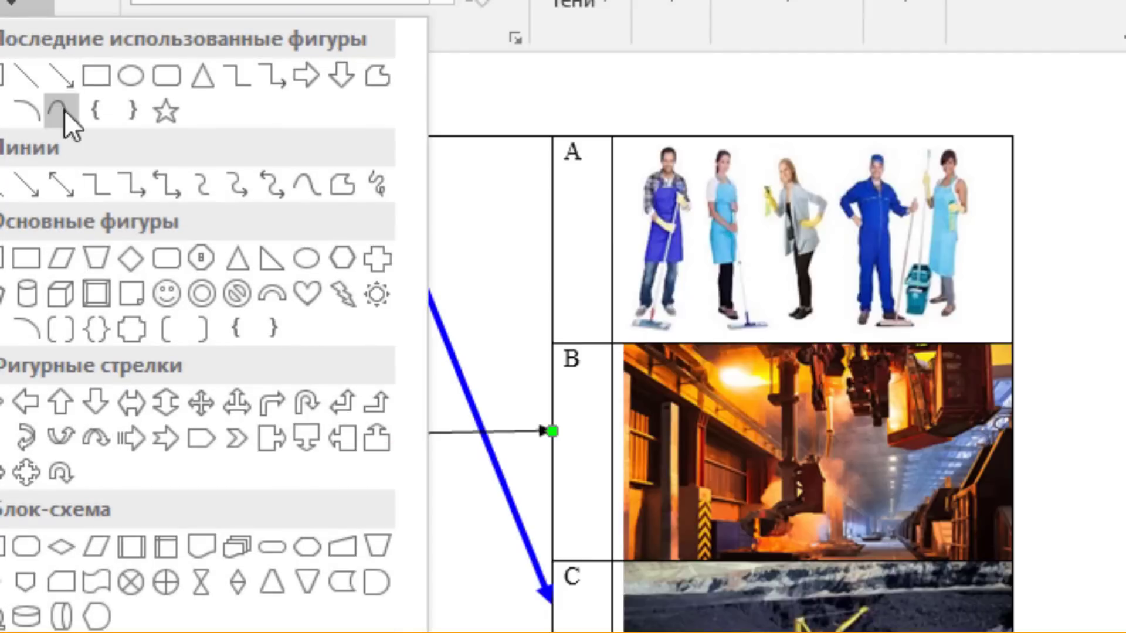
left_click(62, 77)
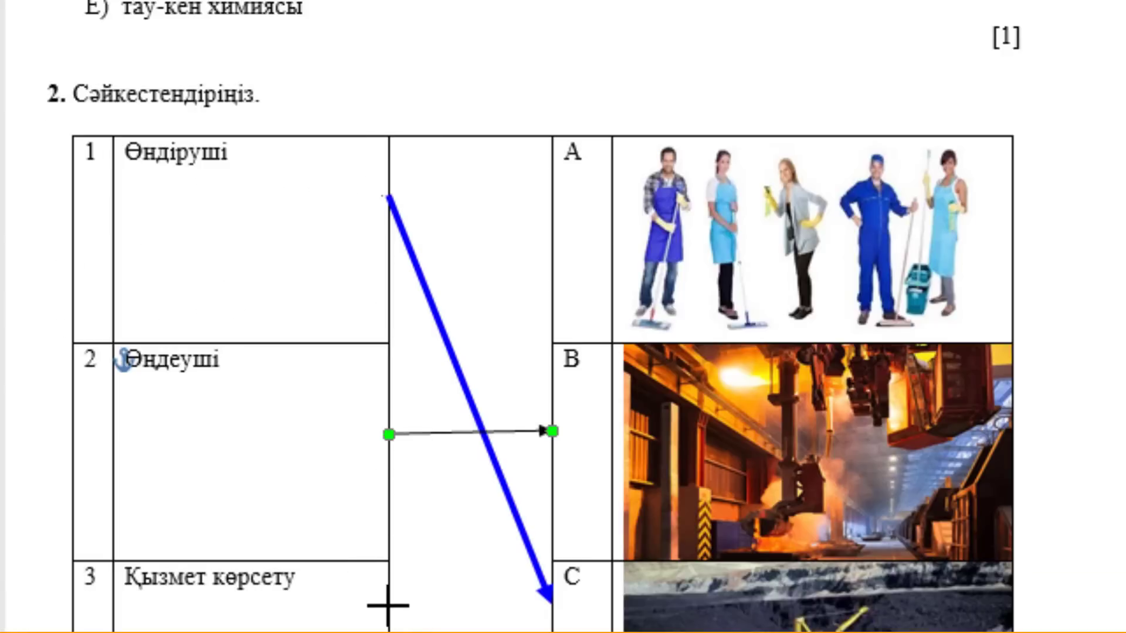
left_click_drag(390, 606, 552, 246)
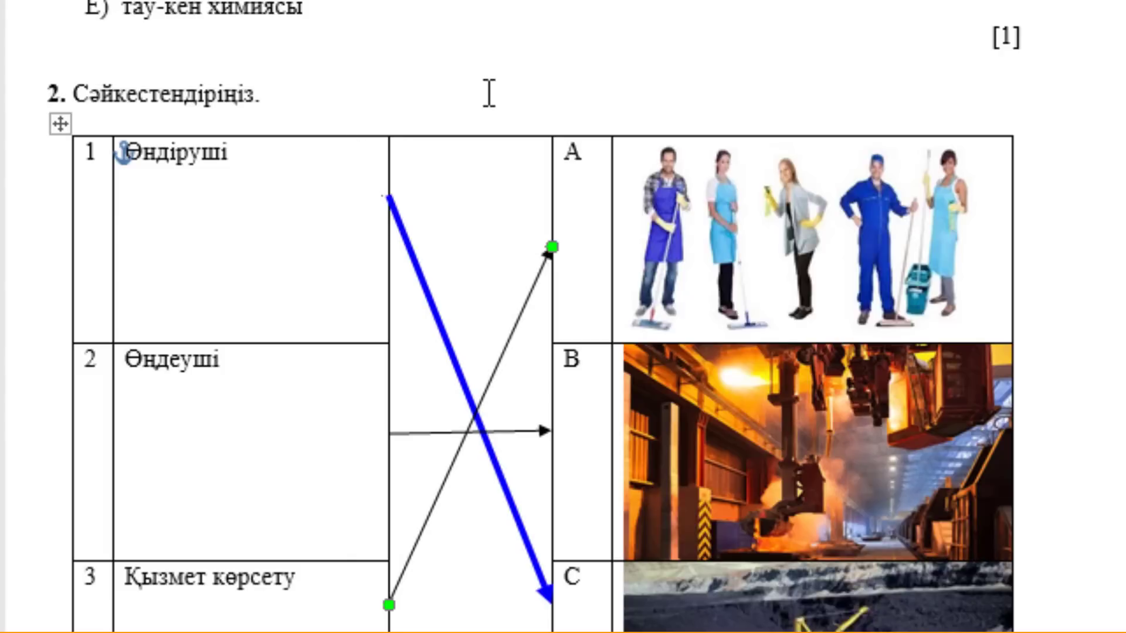
left_click(506, 58)
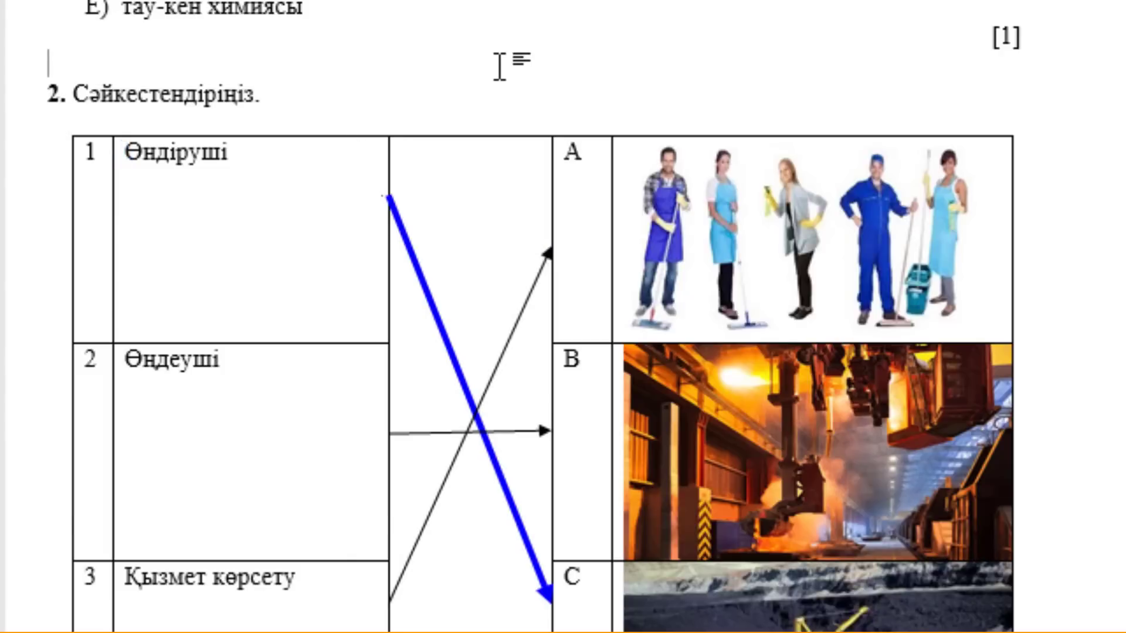
Enlarge question 3's economic-sectors diagram by dragging its corner.
scroll(499, 66, "down", 4)
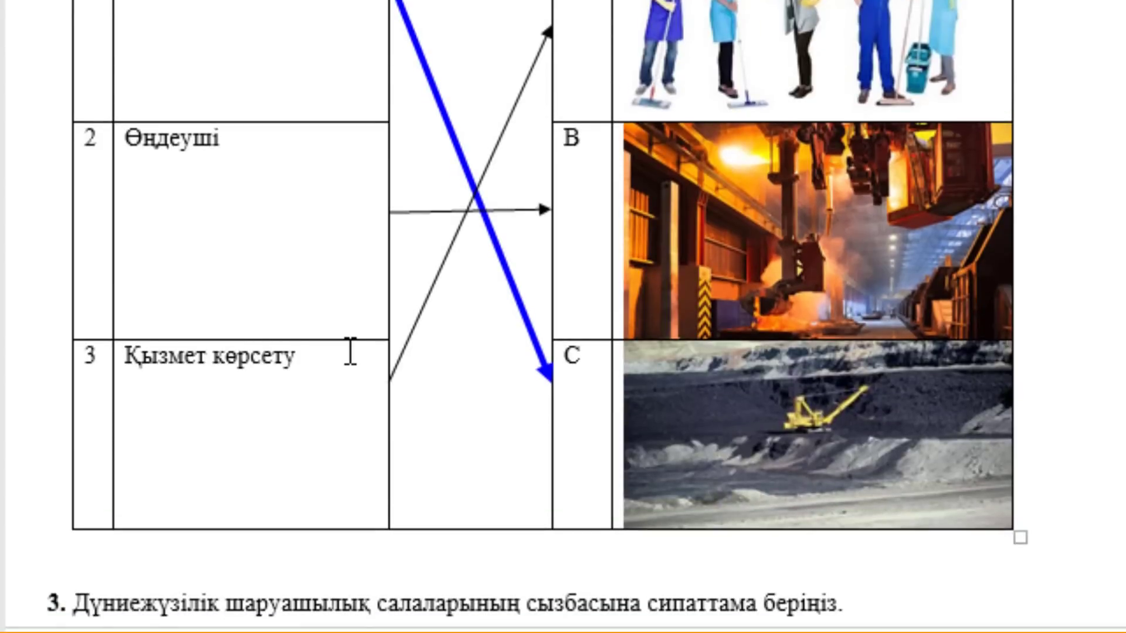
scroll(350, 352, "down", 3)
scroll(350, 352, "down", 3)
scroll(350, 352, "down", 4)
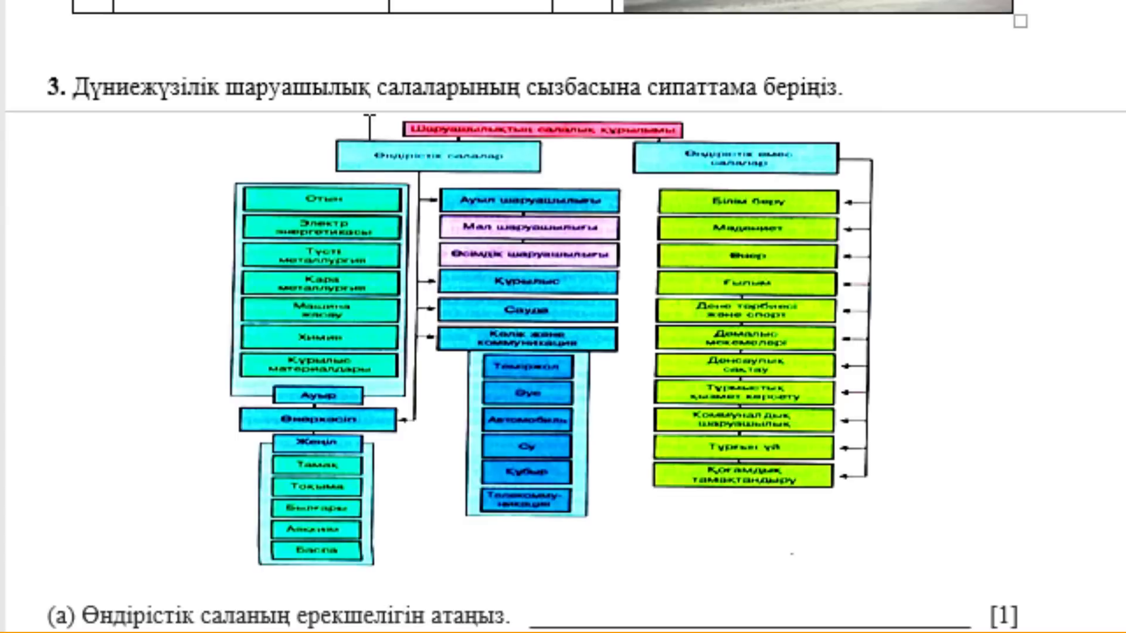
left_click(547, 268)
left_click_drag(881, 567, 944, 608)
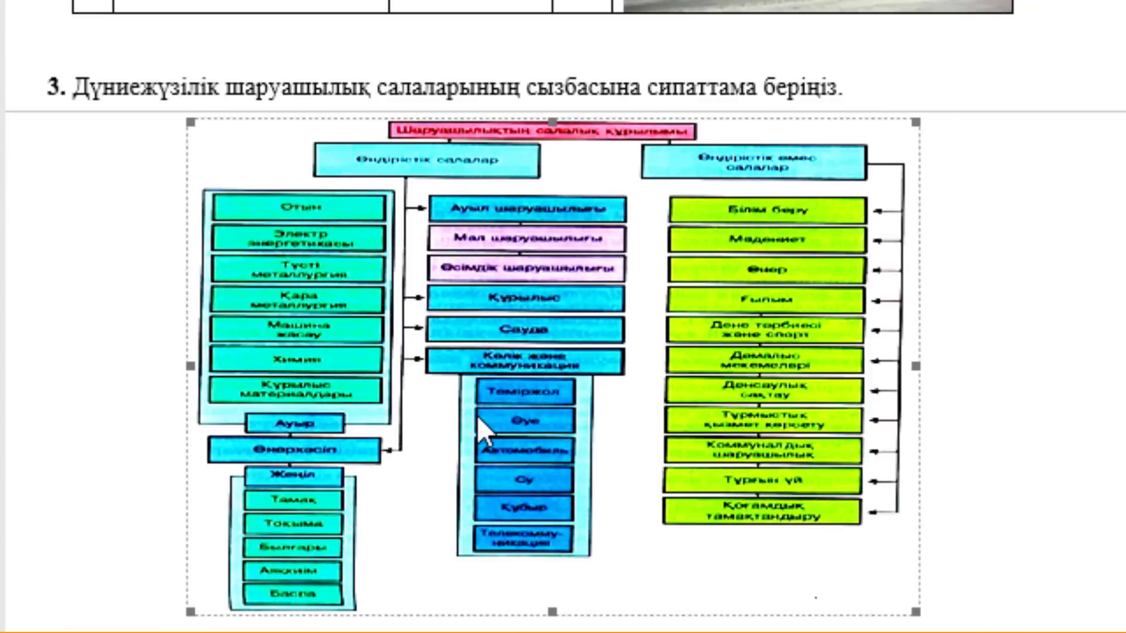
Begin the answer to question 3(a) with 'Дайын ө'.
scroll(476, 415, "down", 3)
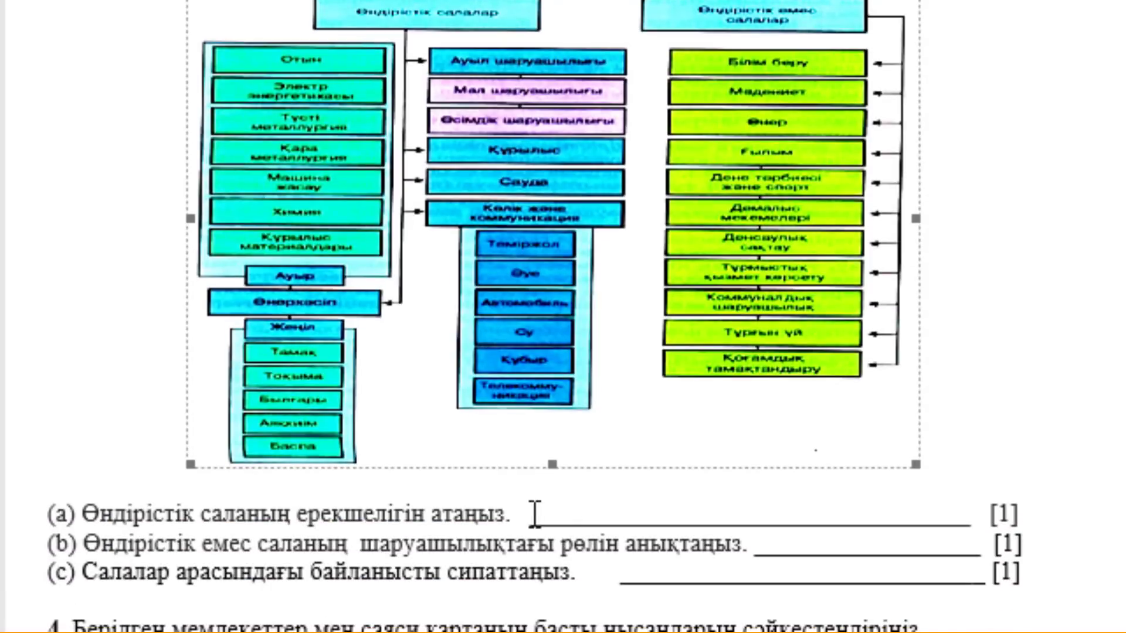
left_click(521, 513)
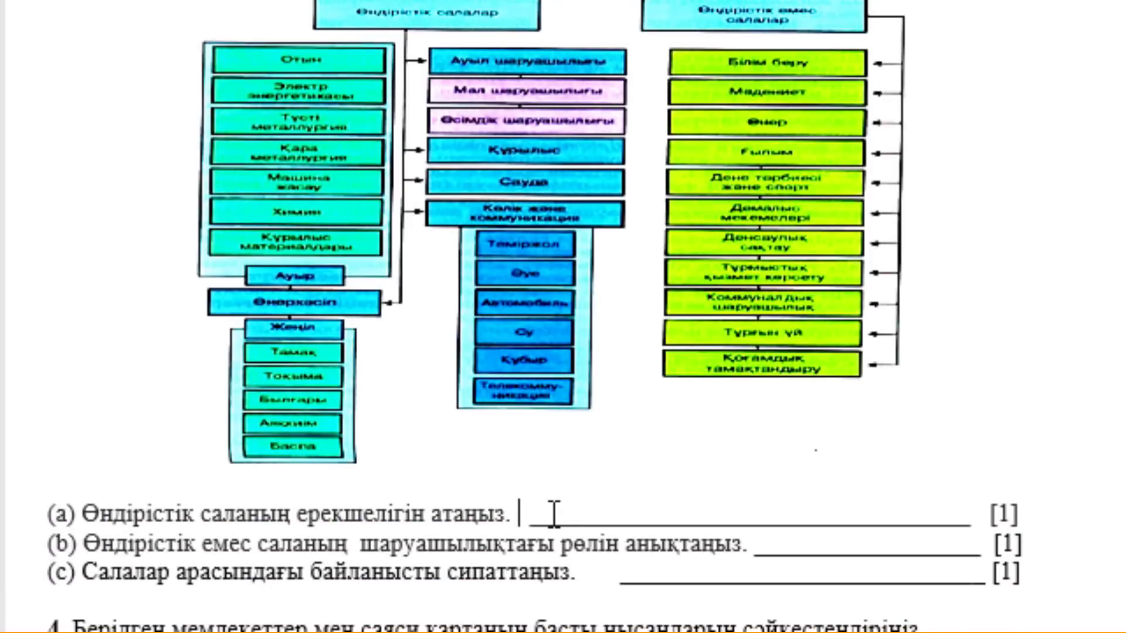
type("Л")
key("BackSpace")
type("Да")
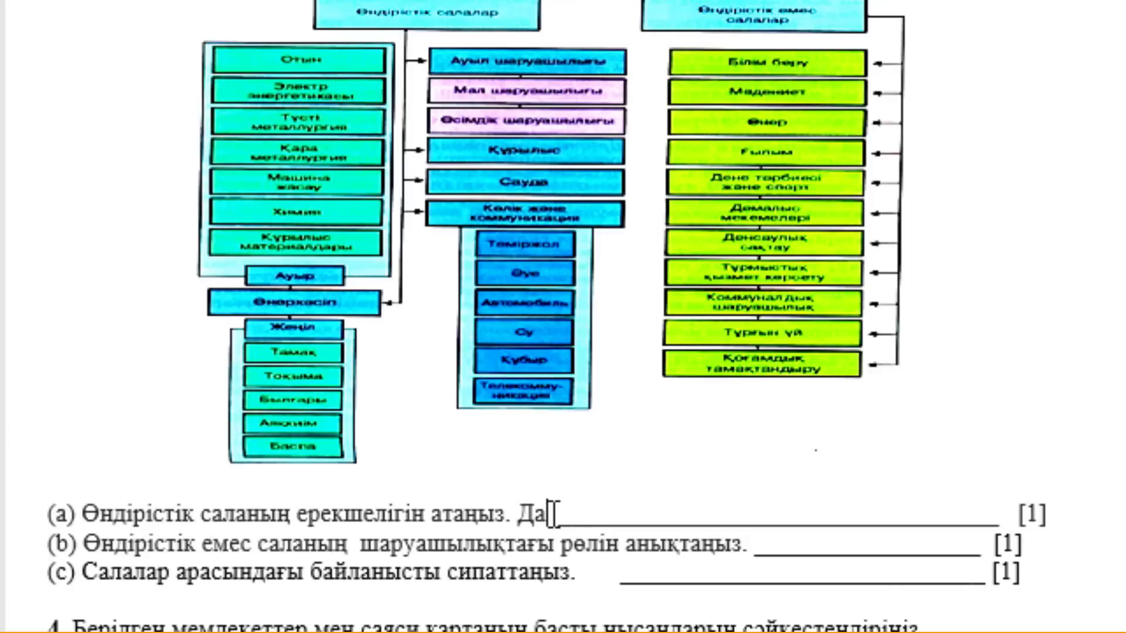
type("йын өнім шығару")
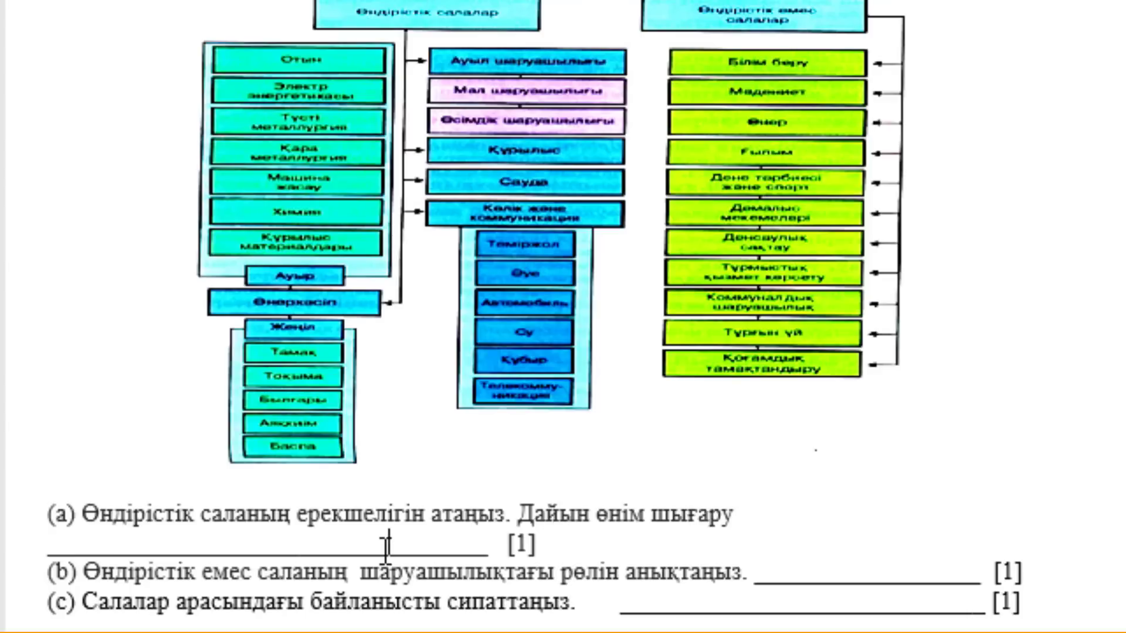
Remove the blank line after (a) and highlight 'Дайын өнім шығару' in yellow.
double_click(384, 549)
key("BackSpace")
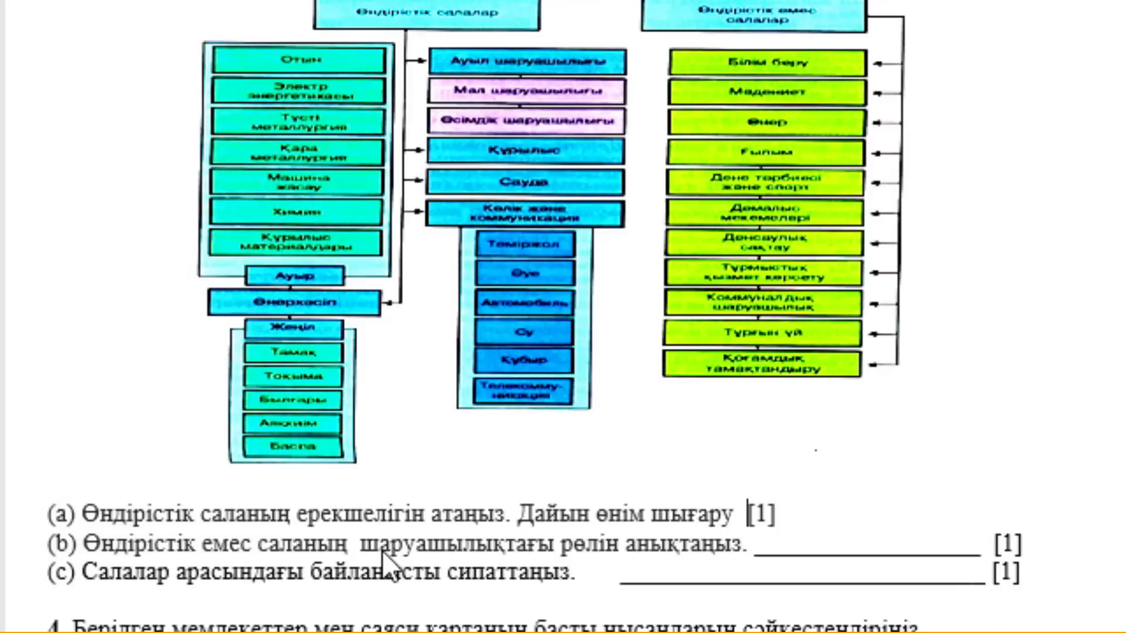
left_click_drag(519, 514, 744, 514)
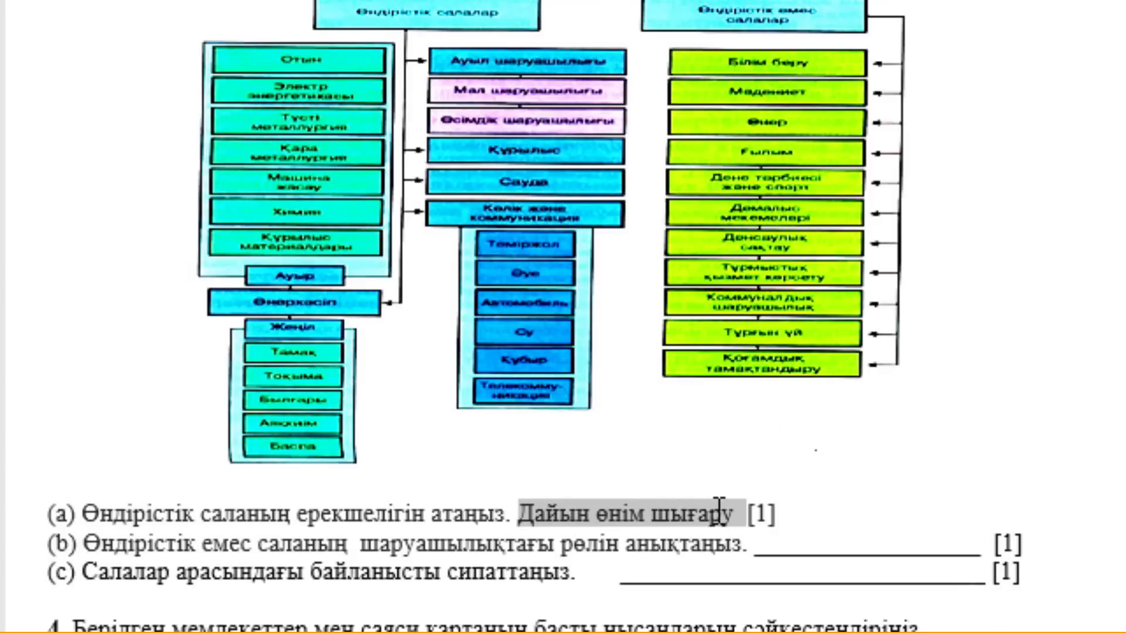
left_click(851, 450)
Fill blanks (b) and (c) with 'Маман дайындау мақсат' and 'Маман шикізат - Өнім - тұтынуыш'.
double_click(791, 545)
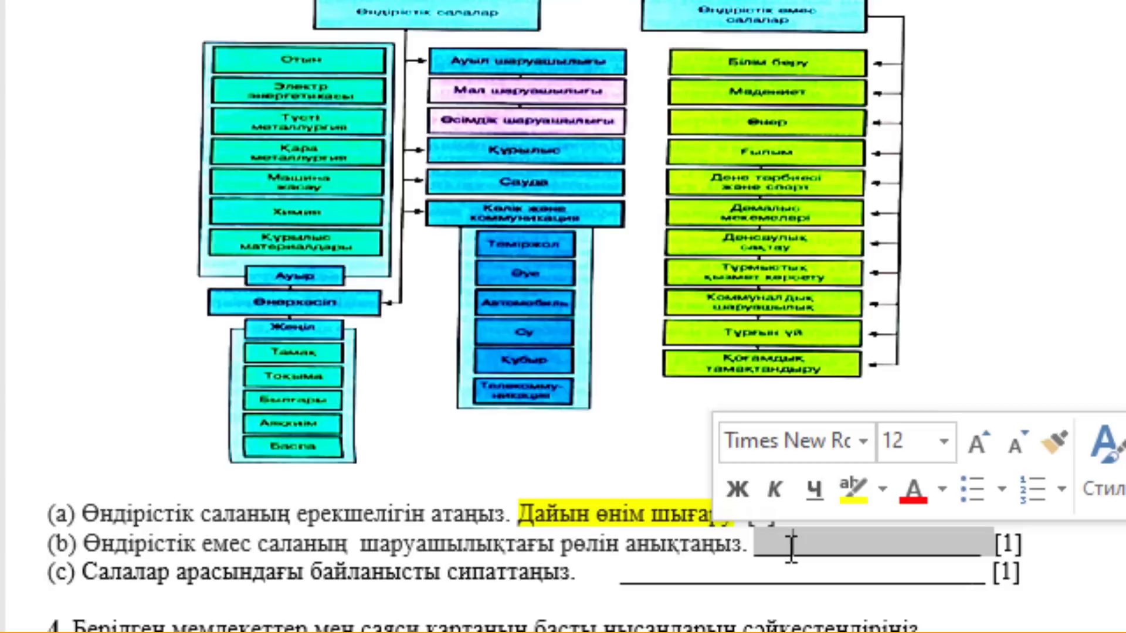
type("Ма")
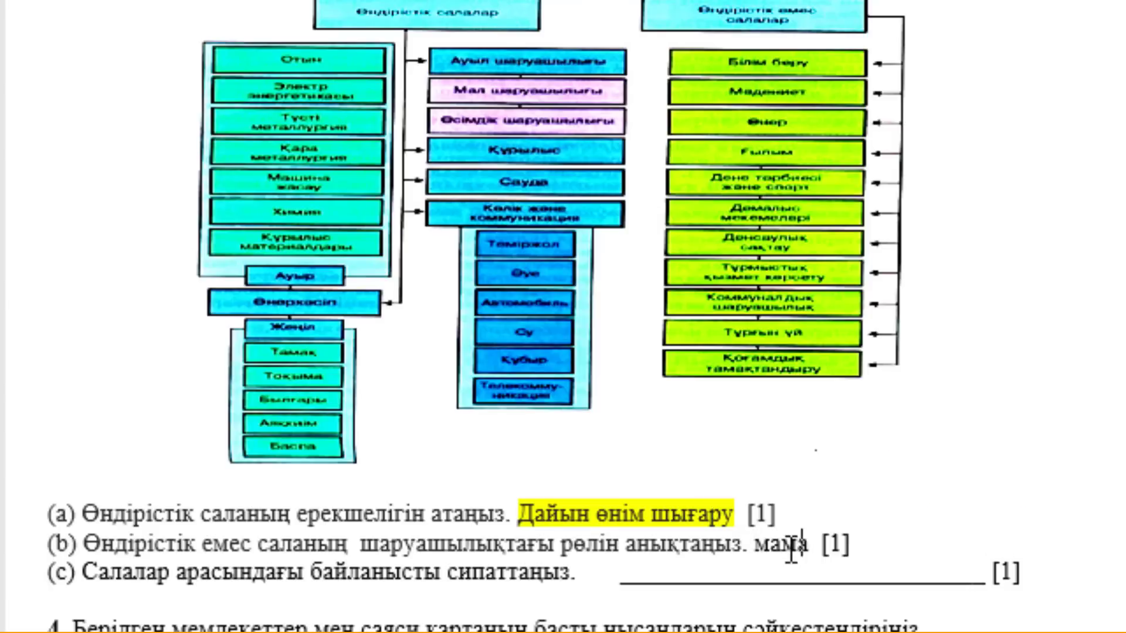
type("ман дайында")
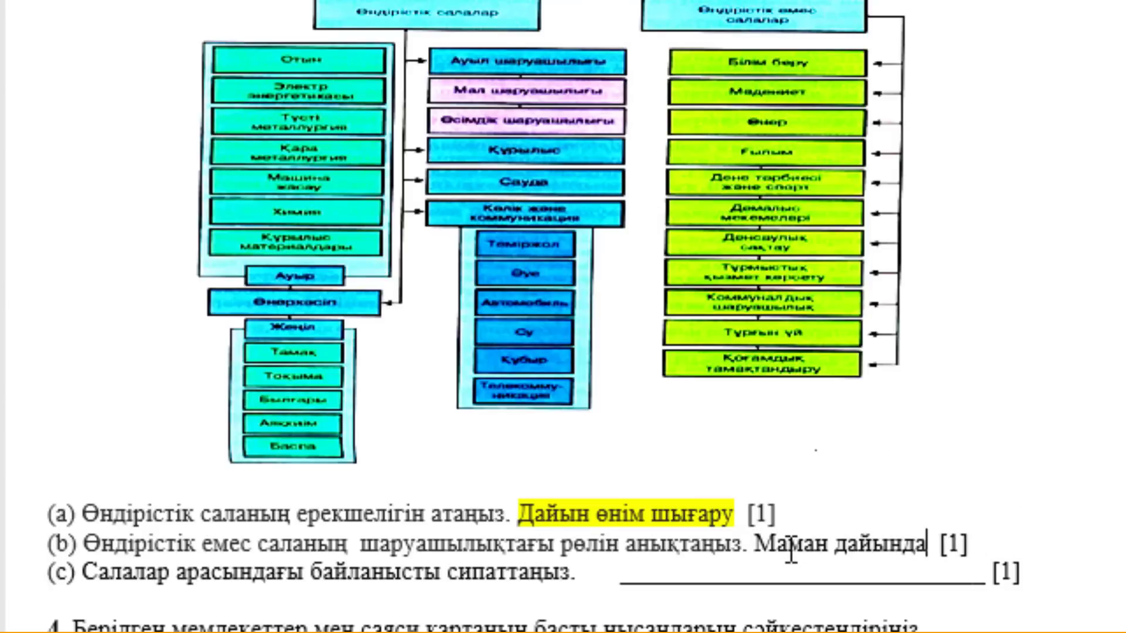
type("у мақсаты")
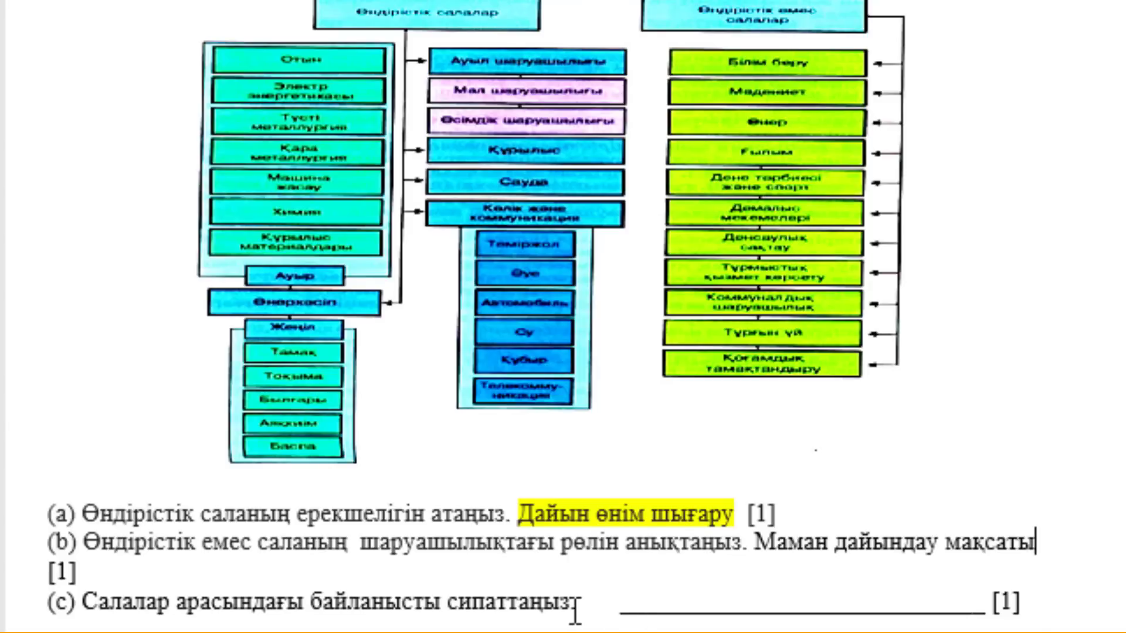
double_click(708, 600)
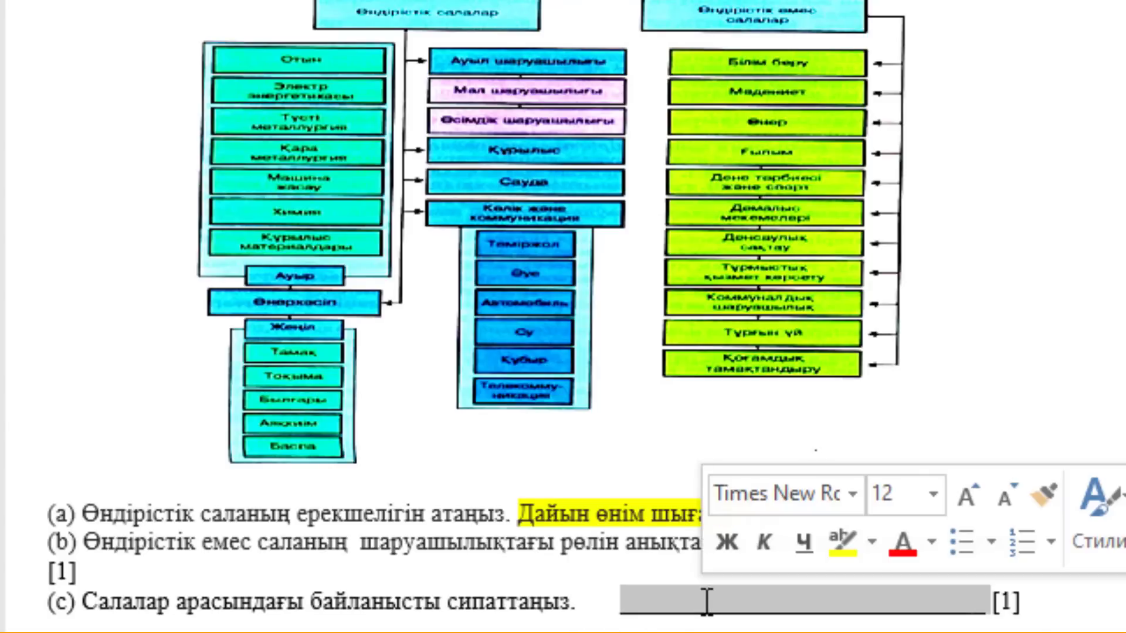
type("Мама")
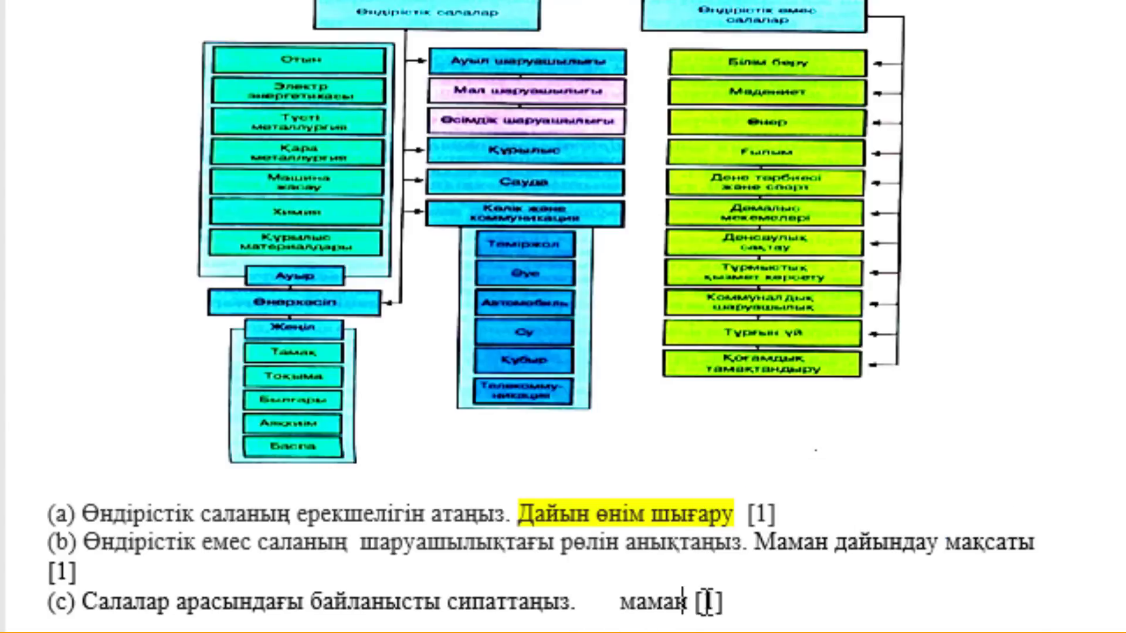
type("н")
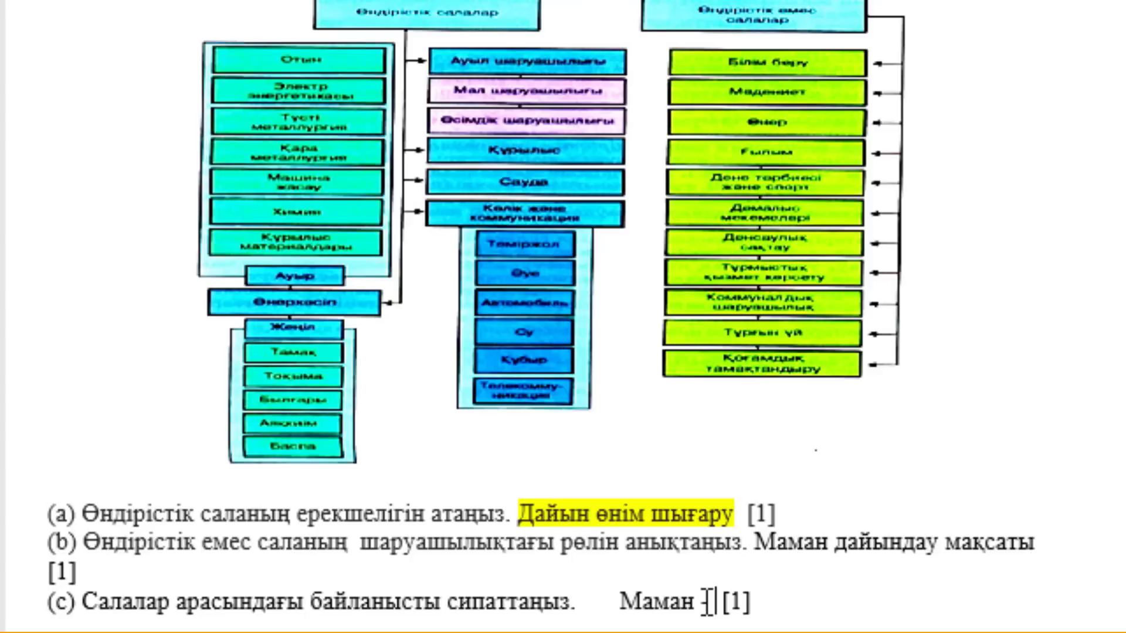
type("  шикізат")
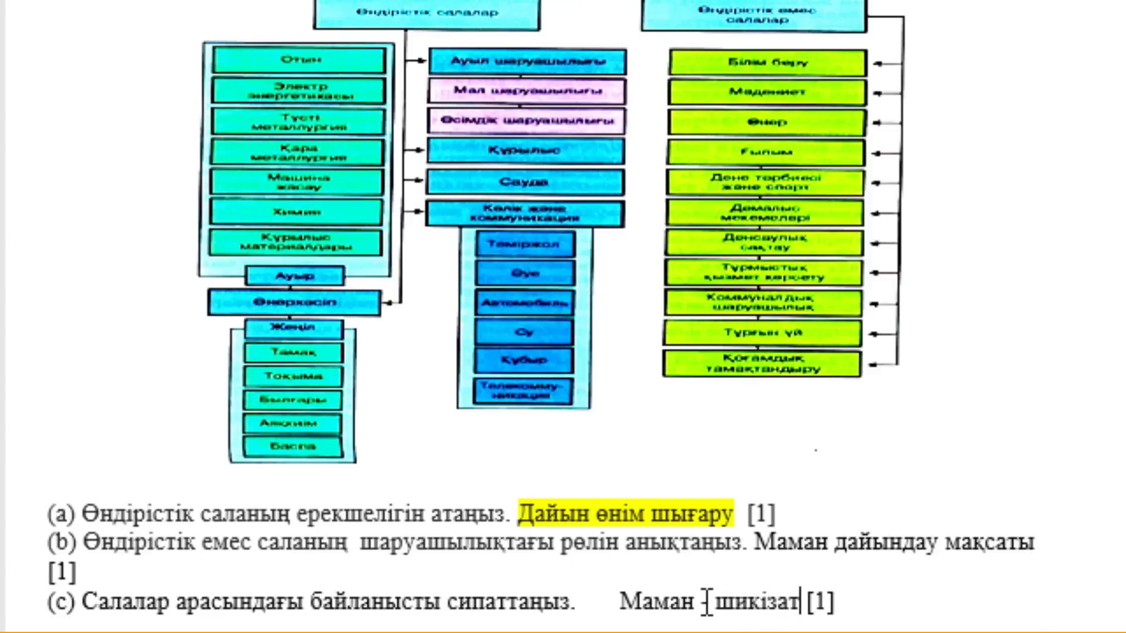
type(" - ")
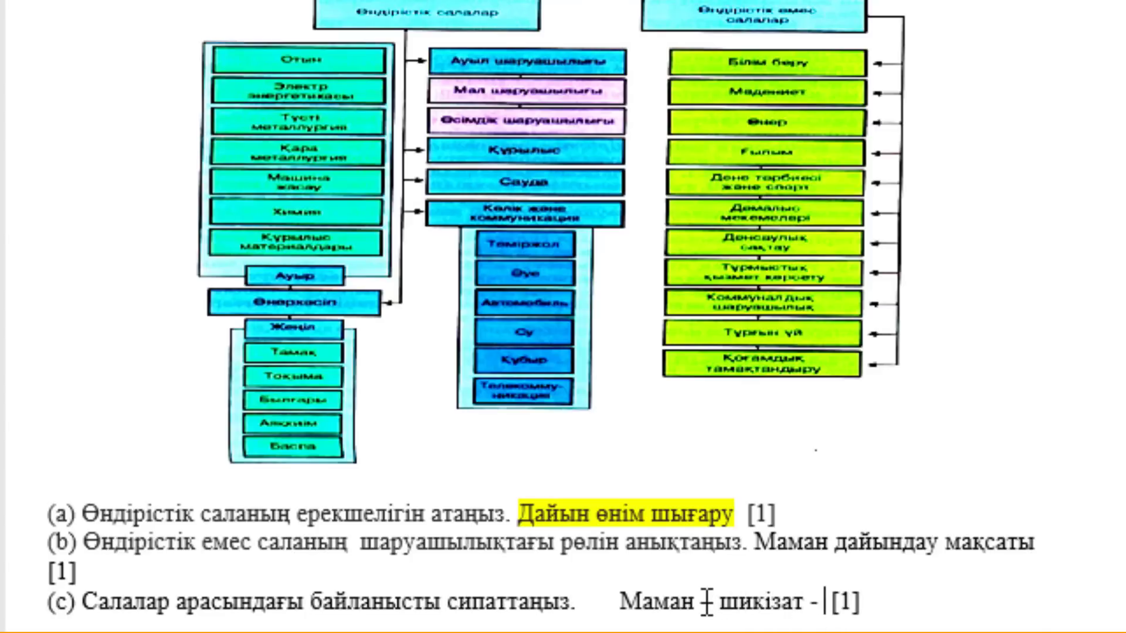
type("Ө")
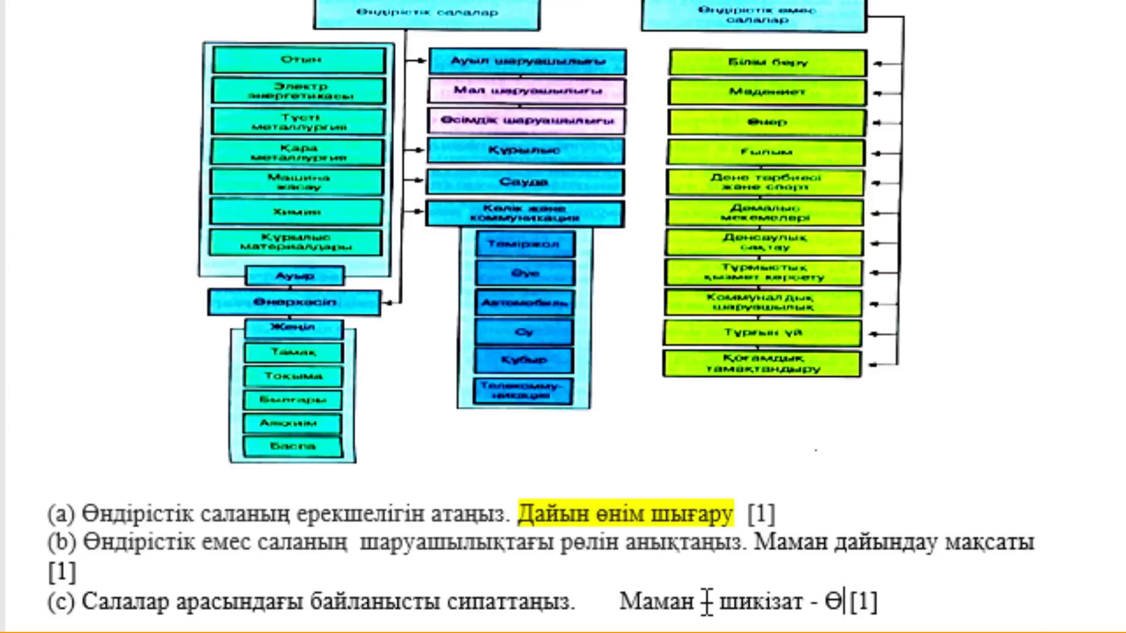
type("нім ")
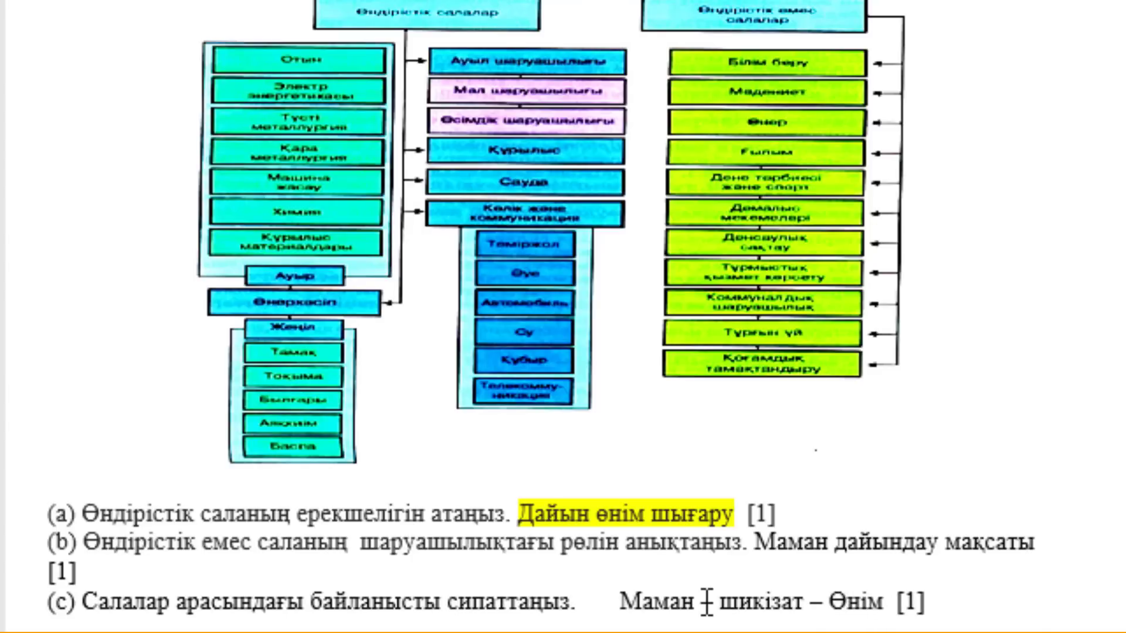
type("- ")
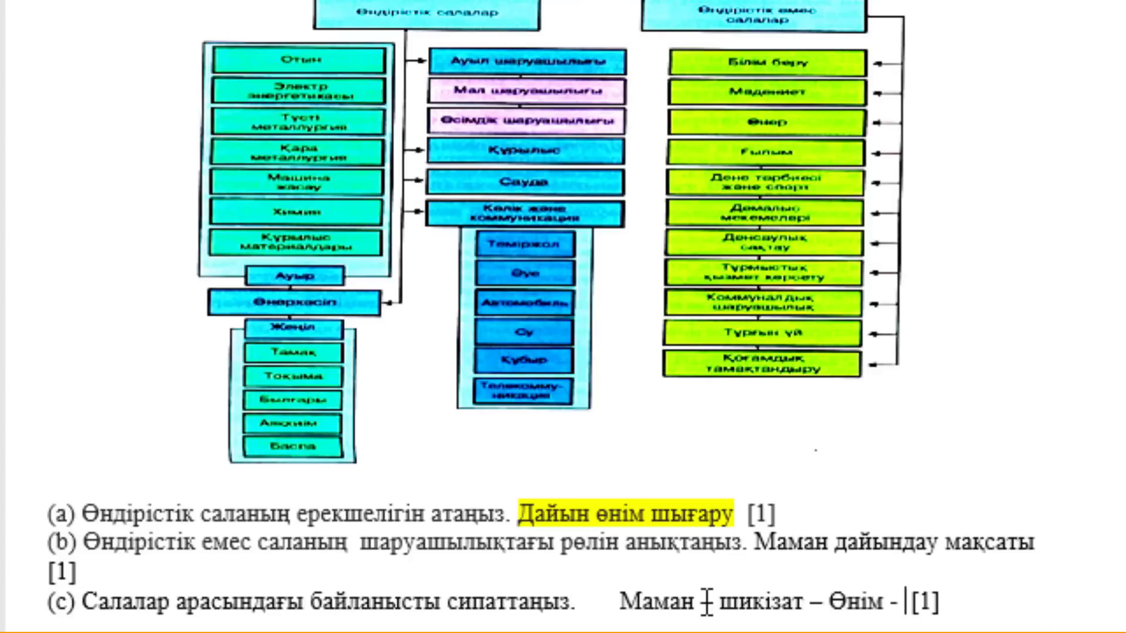
type("тұтынуы")
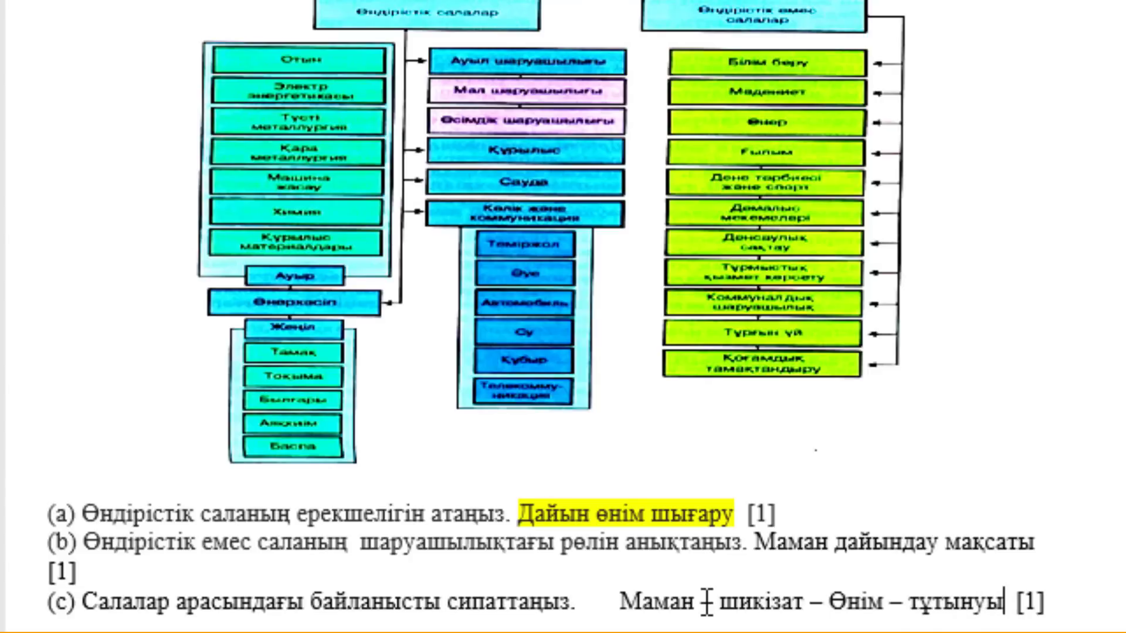
type("ш")
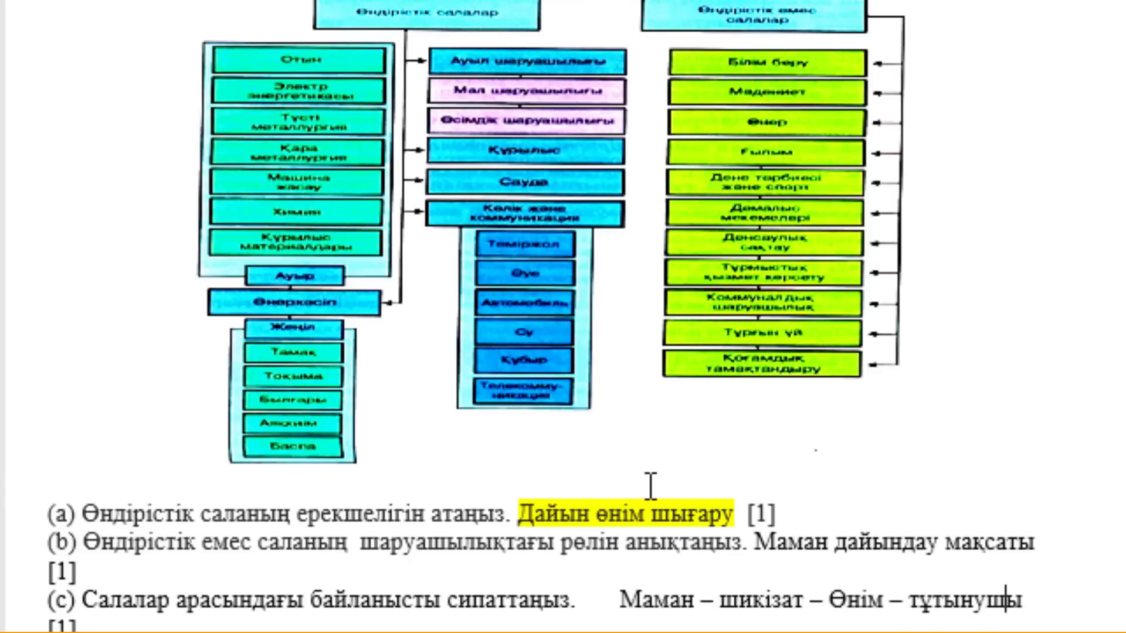
Highlight the (b) and (c) answers in yellow.
scroll(651, 485, "down", 3)
scroll(648, 472, "down", 1)
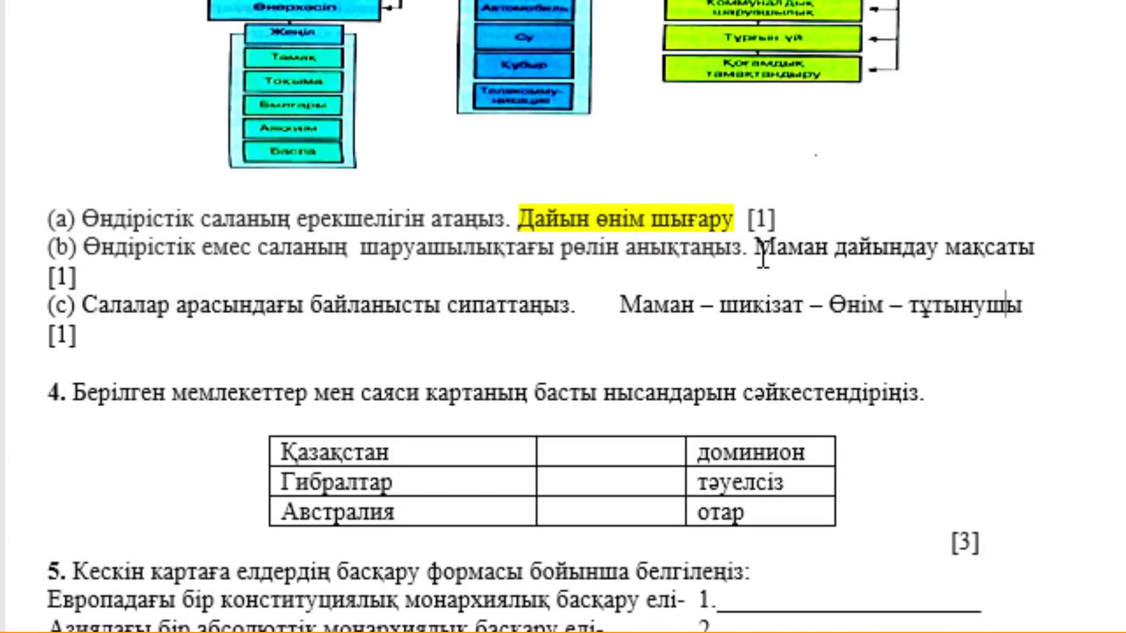
left_click_drag(762, 251, 1044, 249)
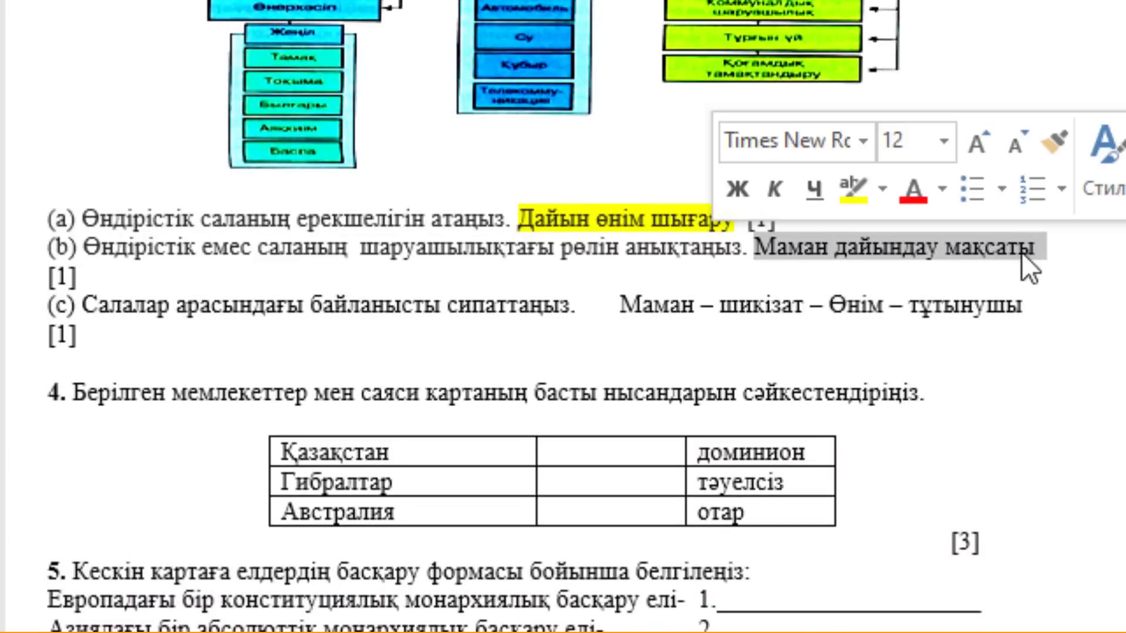
left_click(852, 187)
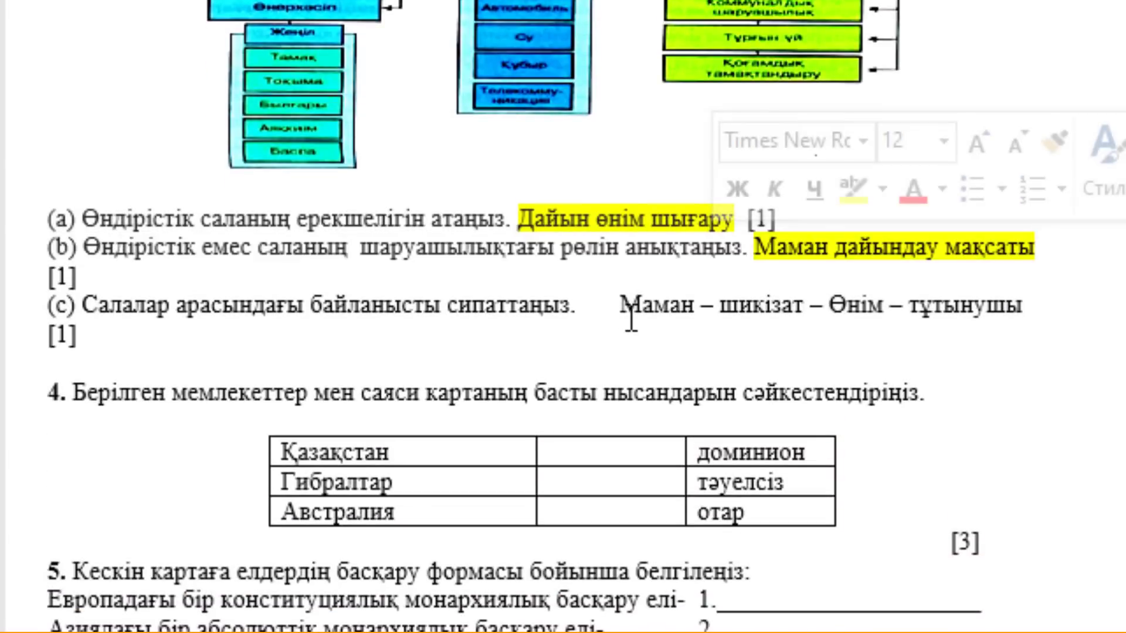
mouse_move(621, 306)
left_mouse_down()
mouse_move(902, 337)
mouse_move(984, 305)
left_mouse_up()
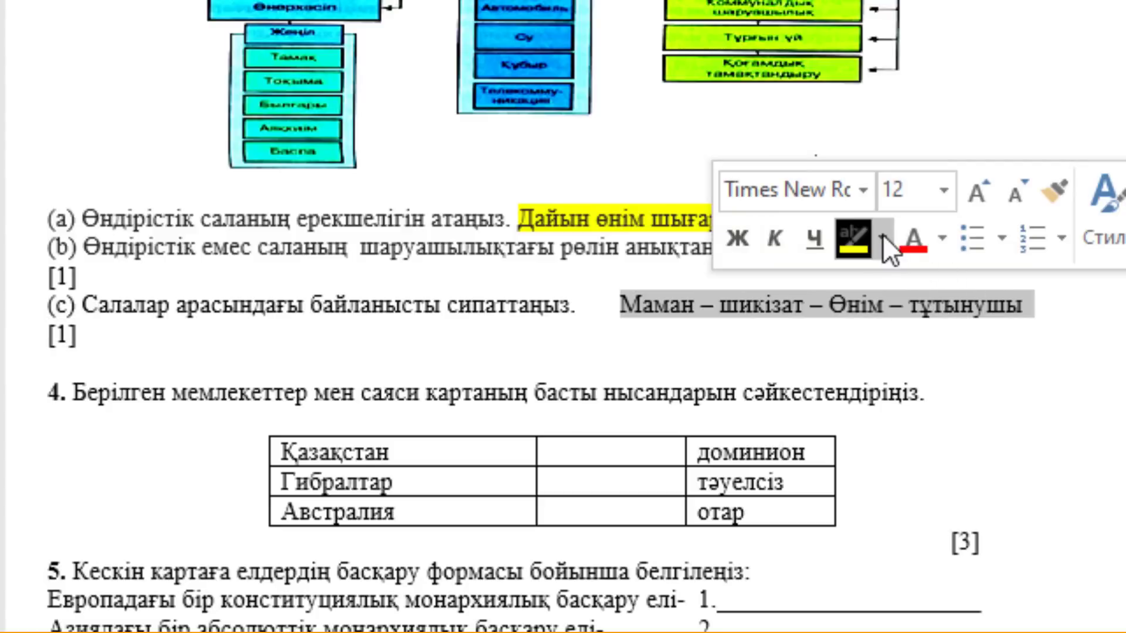
left_click(863, 237)
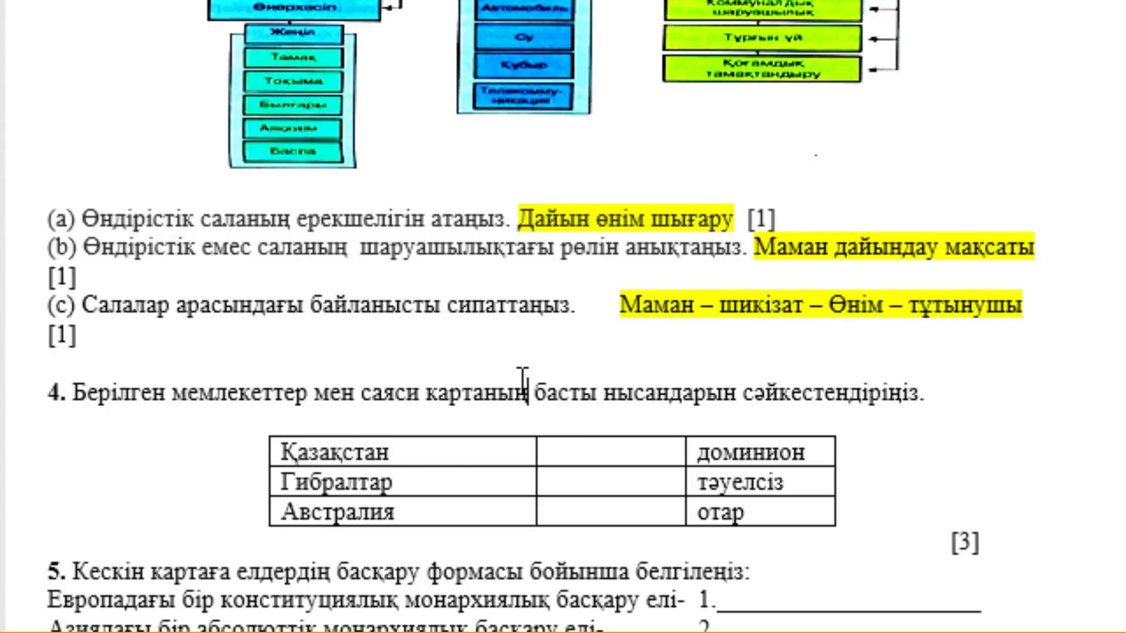
scroll(523, 378, "down", 3)
scroll(522, 378, "down", 1)
mouse_move(537, 186)
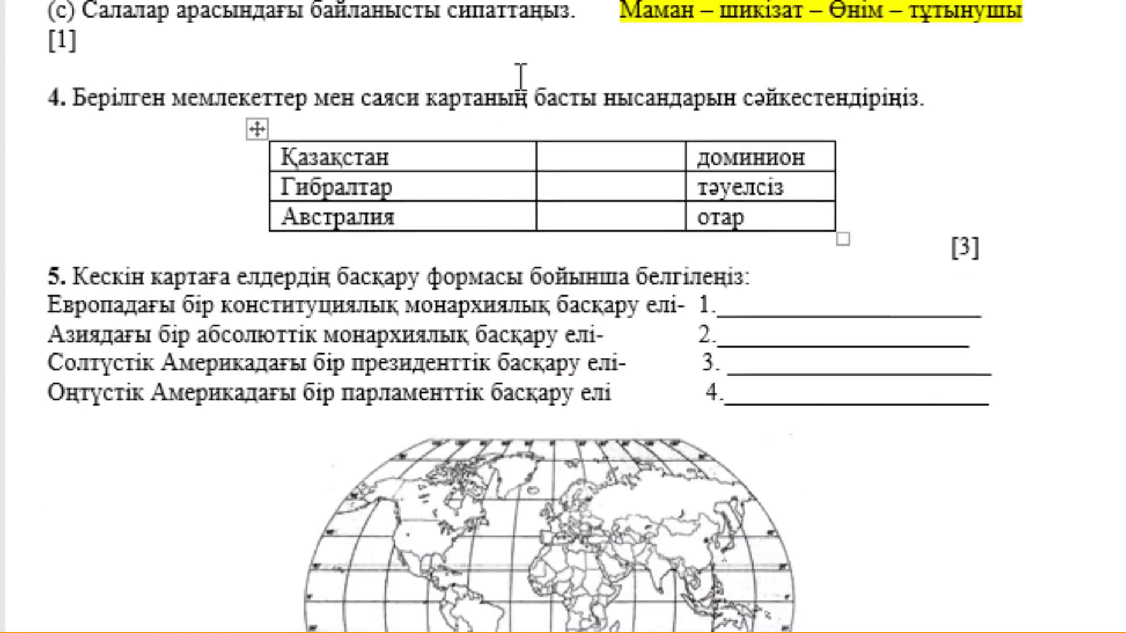
Draw arrows in question 4's table: Қазақстан→тәуелсіз, Гибралтар→отар, Австралия→доминион.
left_click(526, 97)
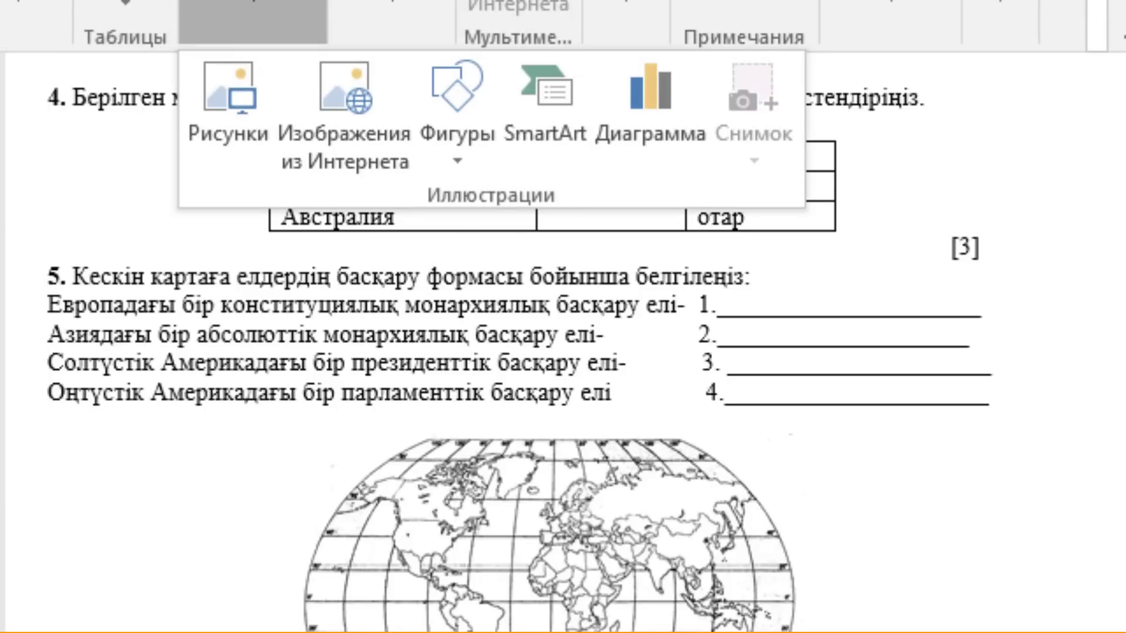
left_click(452, 115)
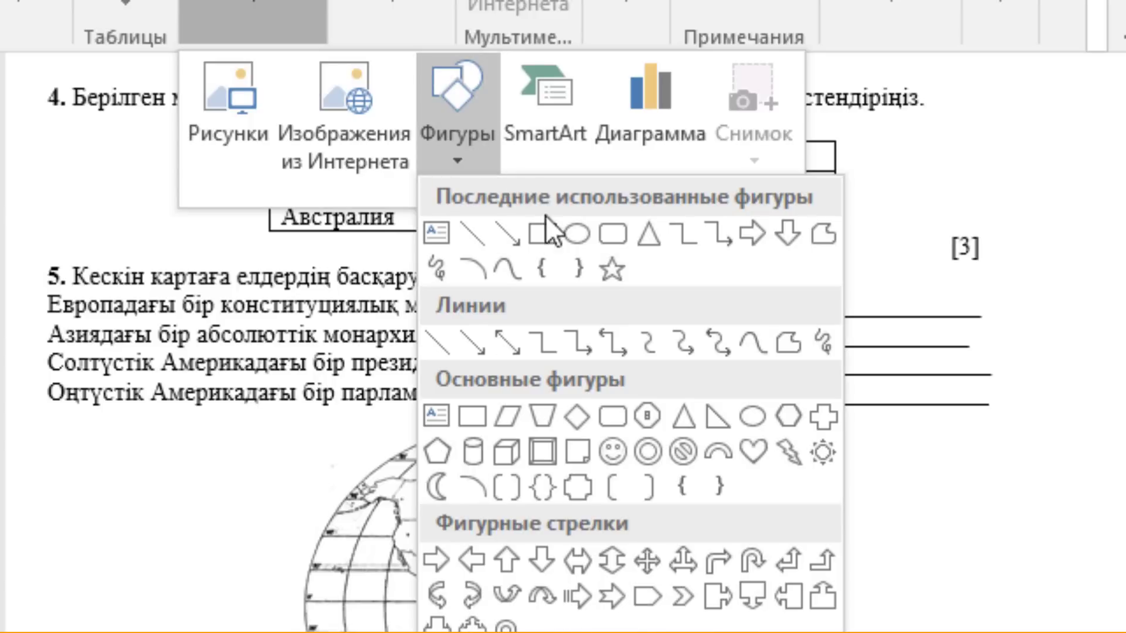
left_click(515, 241)
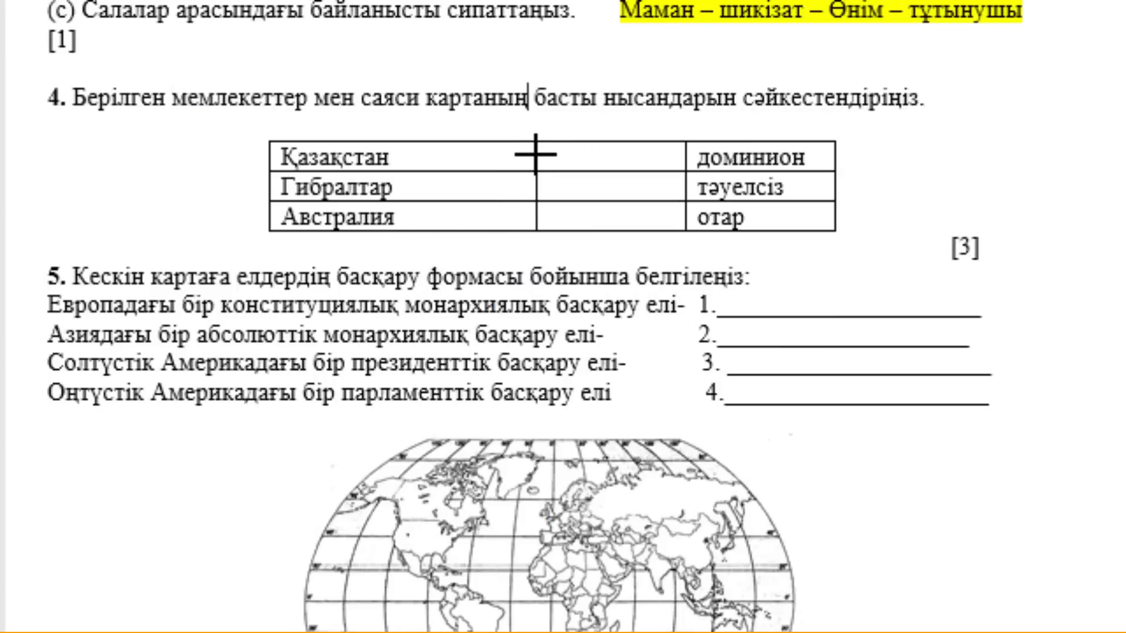
mouse_move(536, 154)
left_mouse_down()
mouse_move(611, 198)
mouse_move(687, 194)
left_mouse_up()
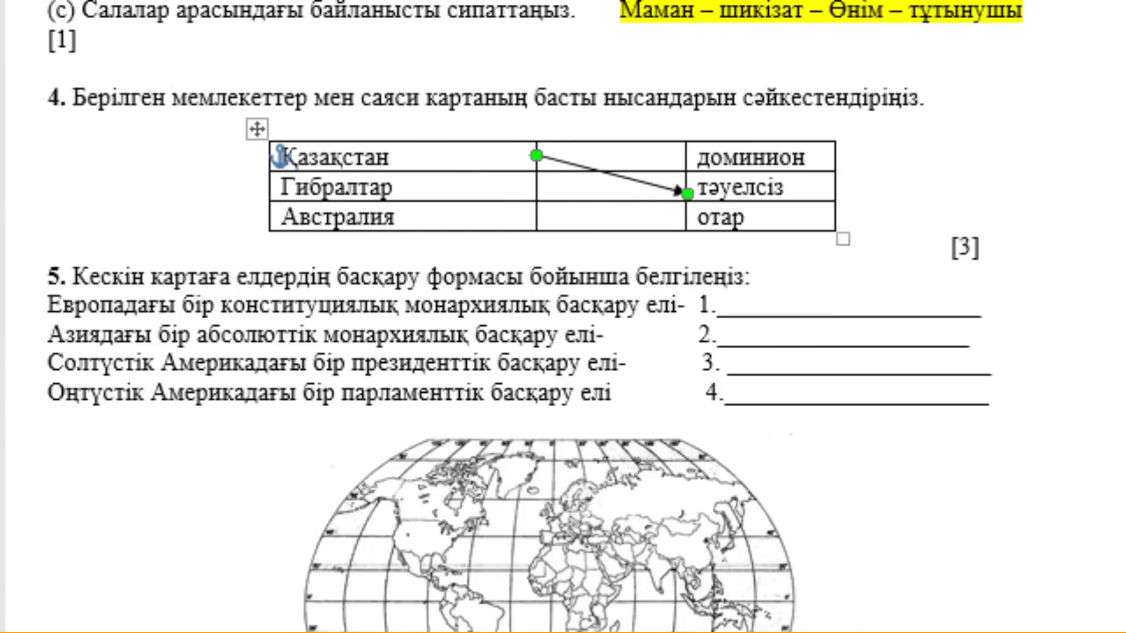
left_click(135, 15)
left_click(62, 89)
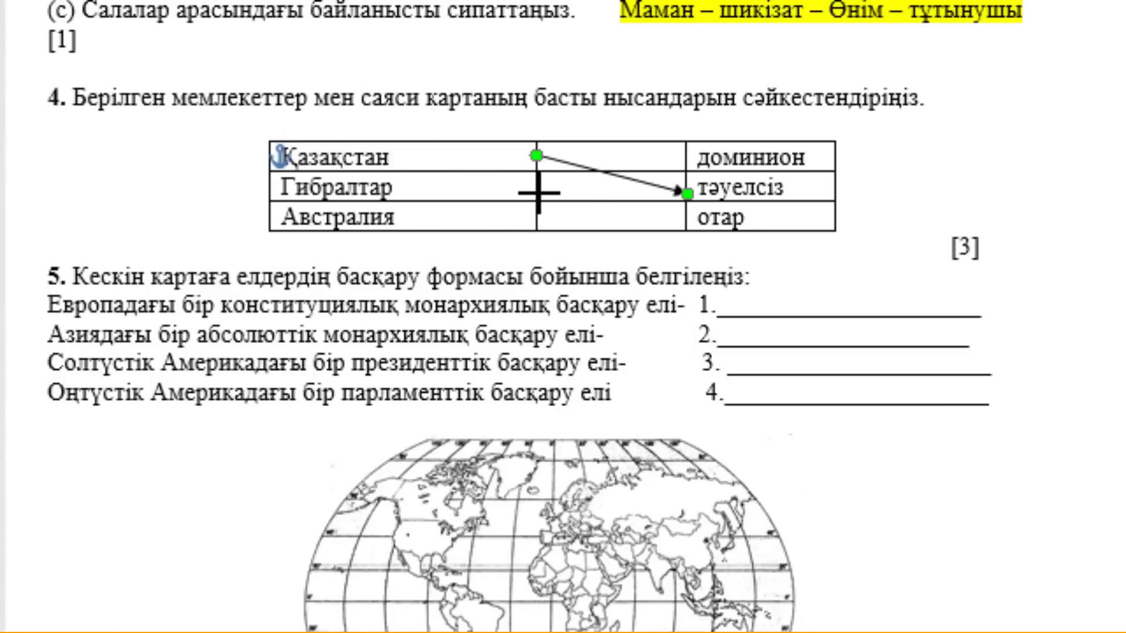
left_click_drag(538, 192, 687, 219)
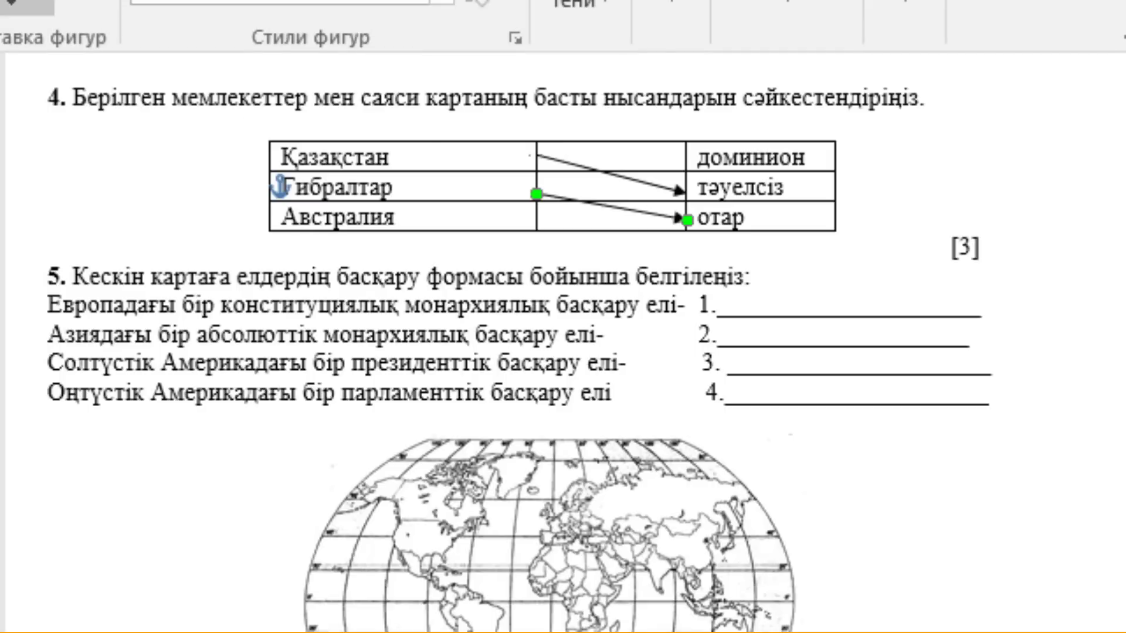
left_click(26, 7)
left_click(77, 85)
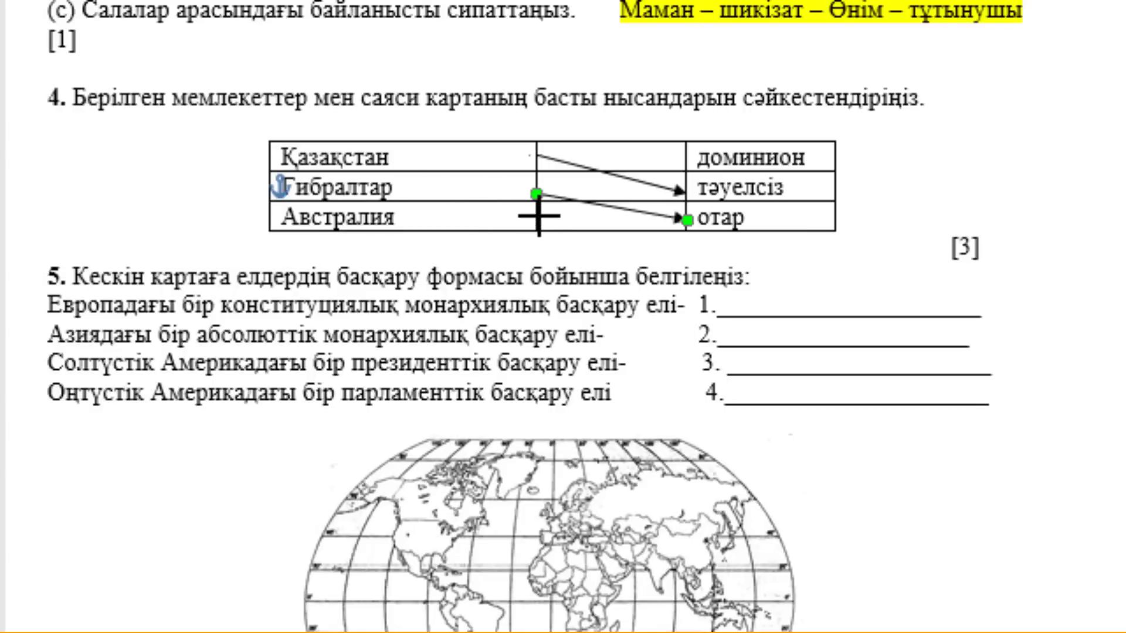
left_click_drag(538, 216, 684, 156)
left_click(787, 234)
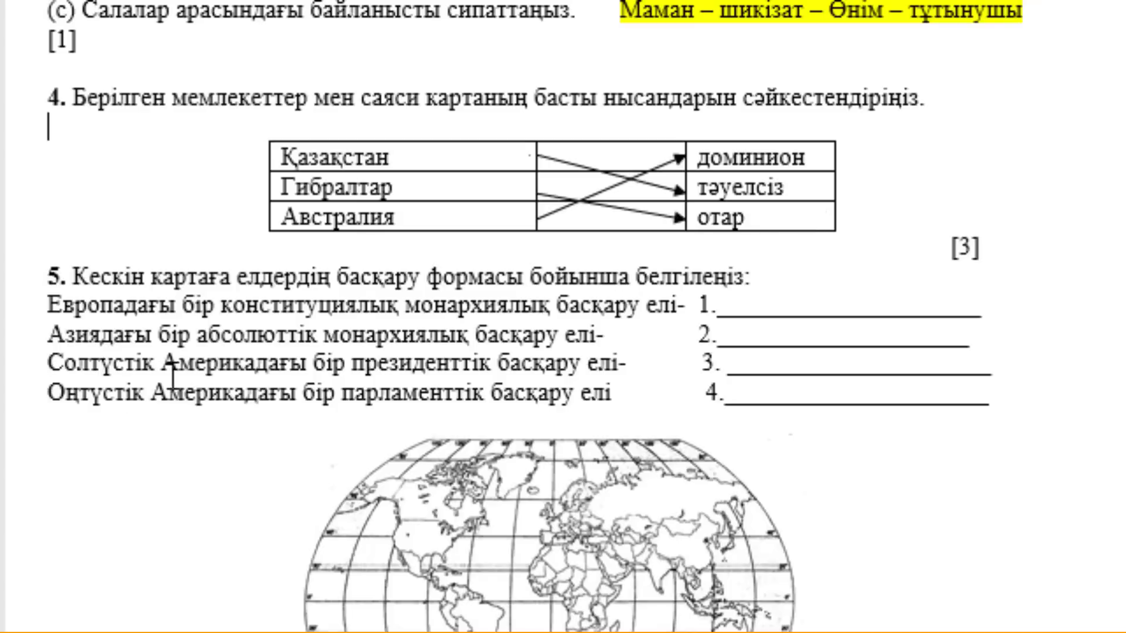
Answer question 5 line 1 with Ұлыбритания and delete the leftover underline.
scroll(533, 320, "down", 2)
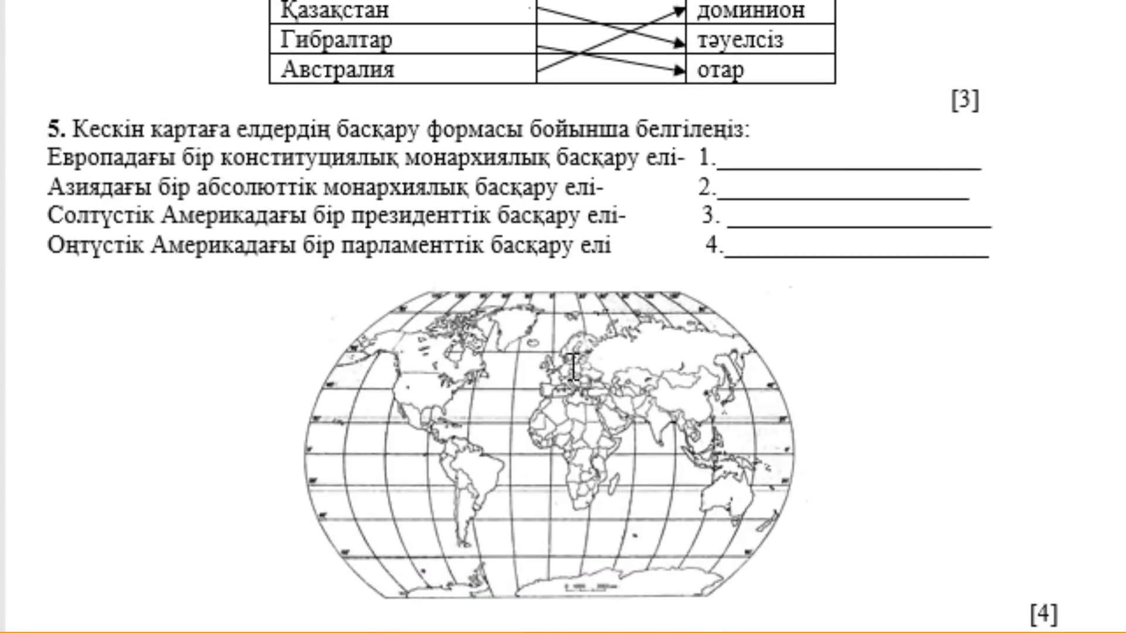
left_click(721, 160)
type("Ұлыб")
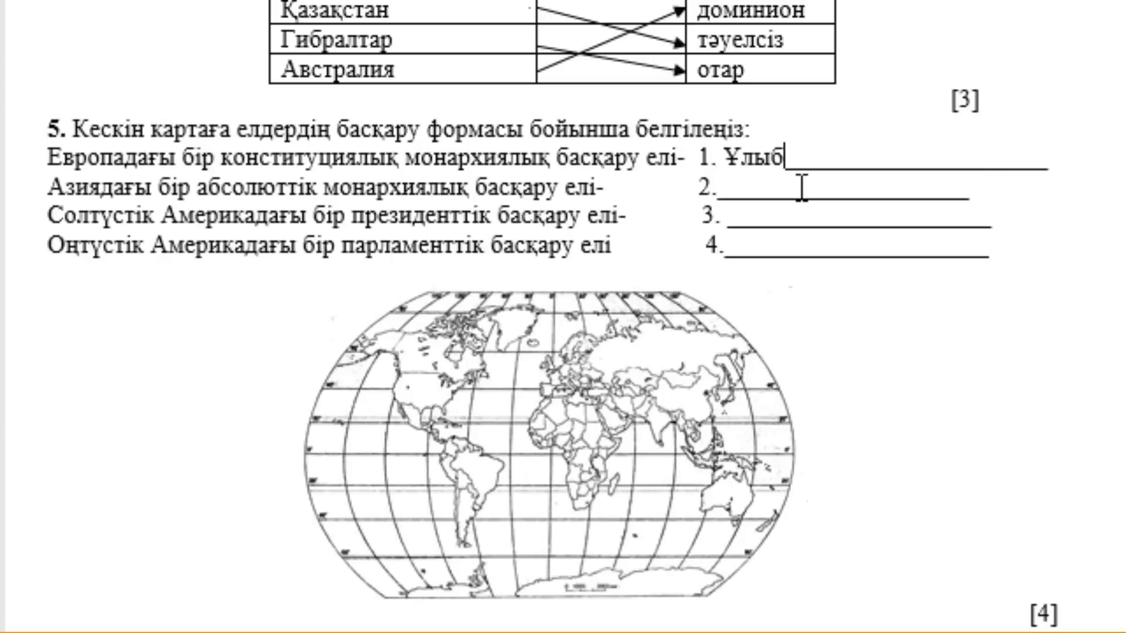
type("ритания")
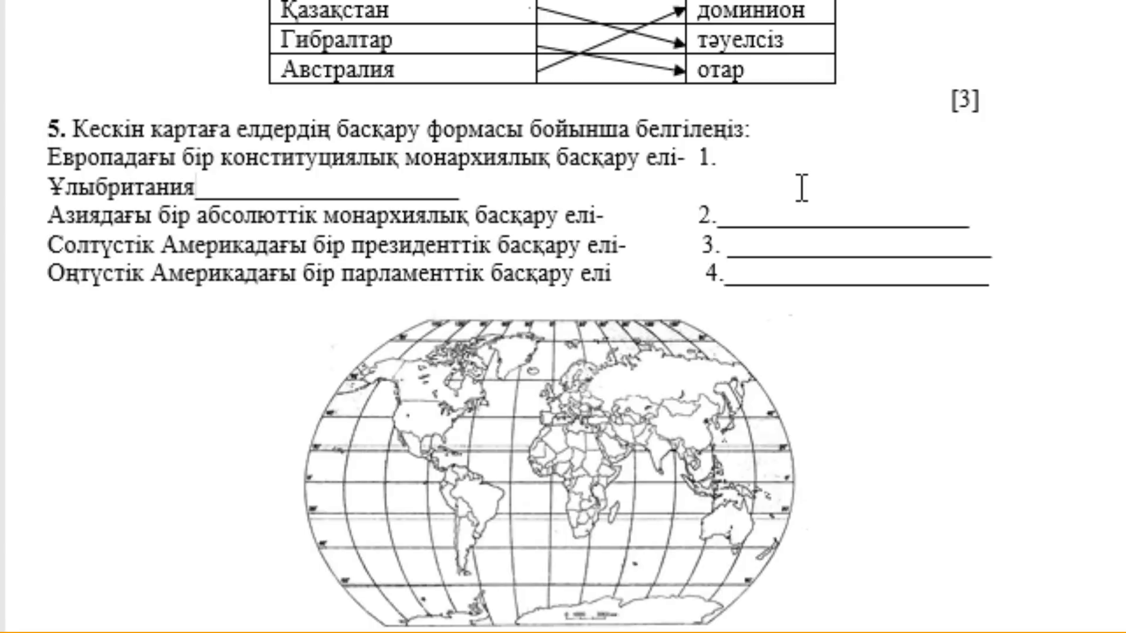
double_click(225, 191)
key("Delete")
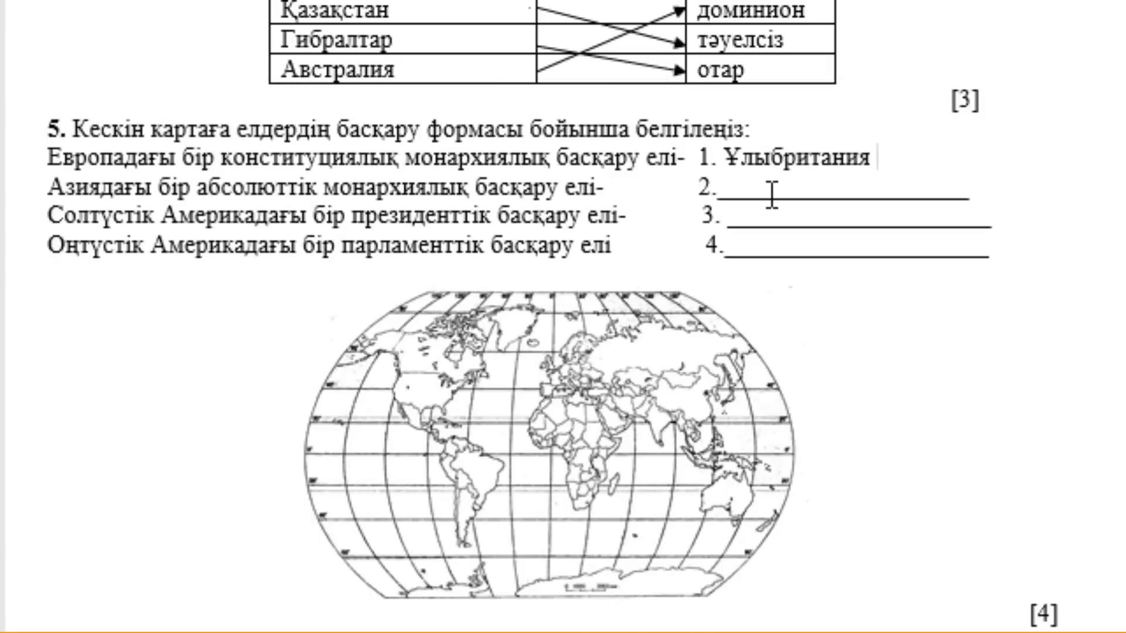
Fill question 5 blanks 2–4 with Сауд Арабиясы, АҚШ and Элеватор.
double_click(771, 191)
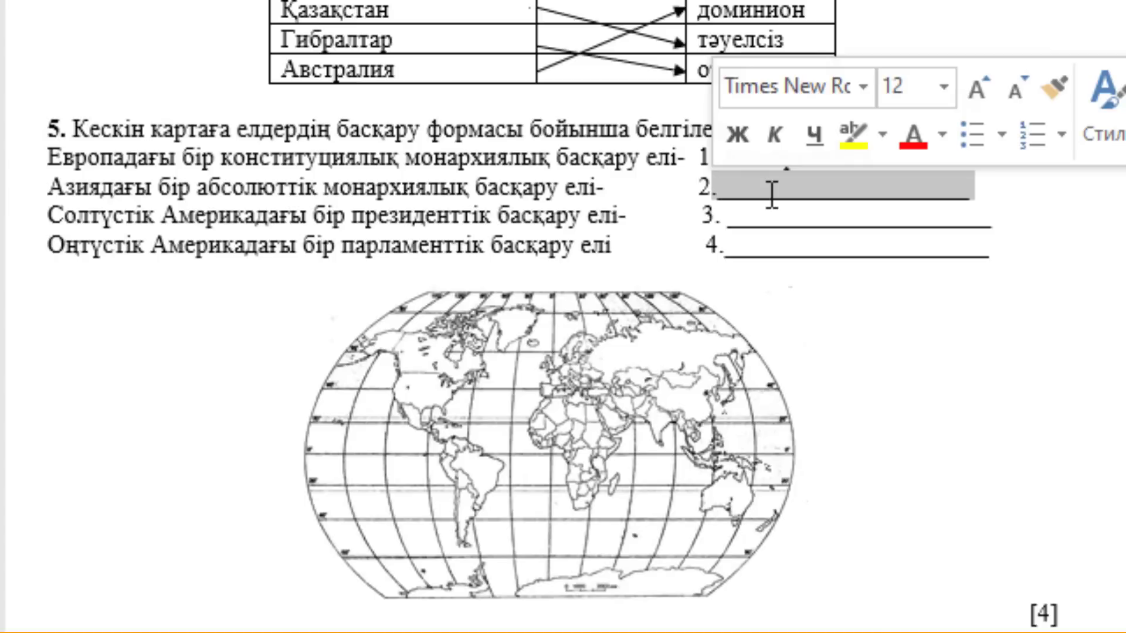
key("BackSpace")
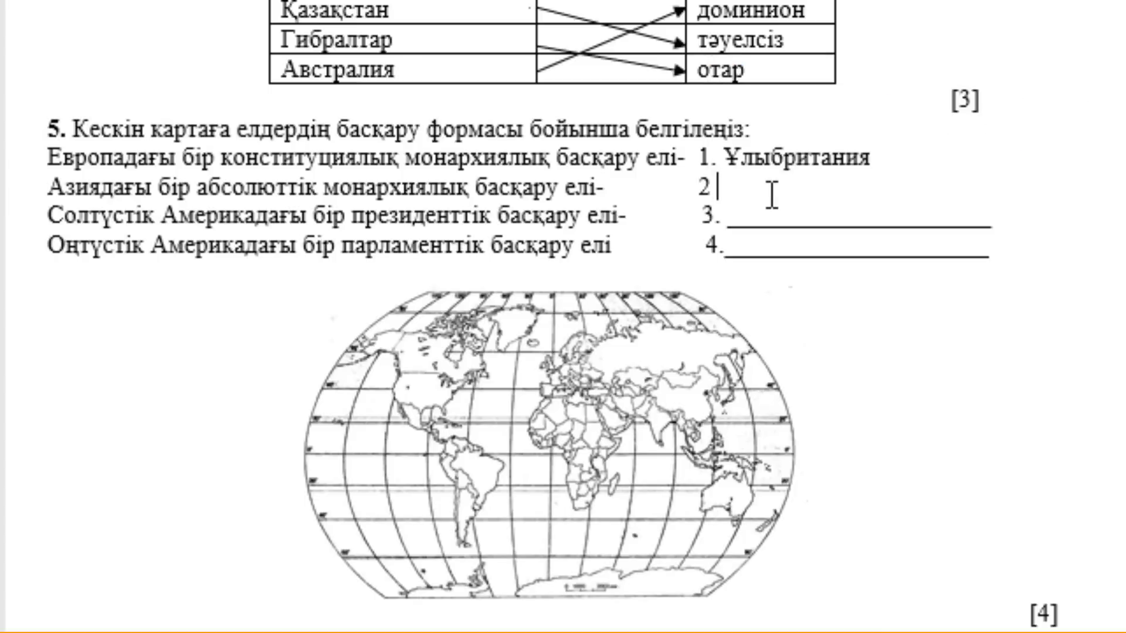
type("Сауд ")
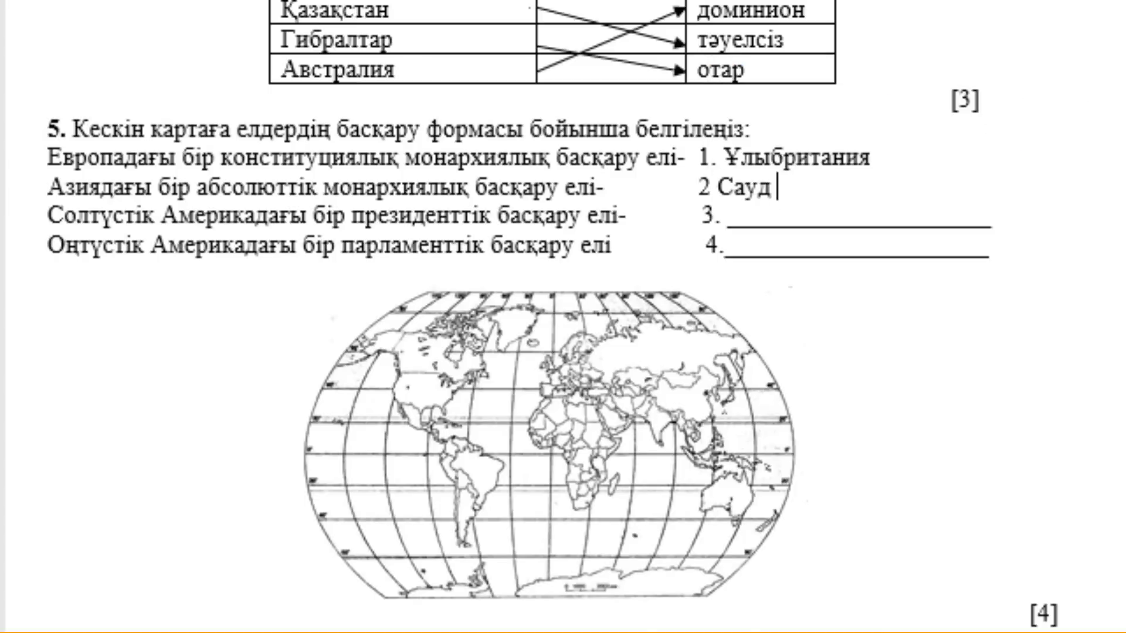
type("Араби")
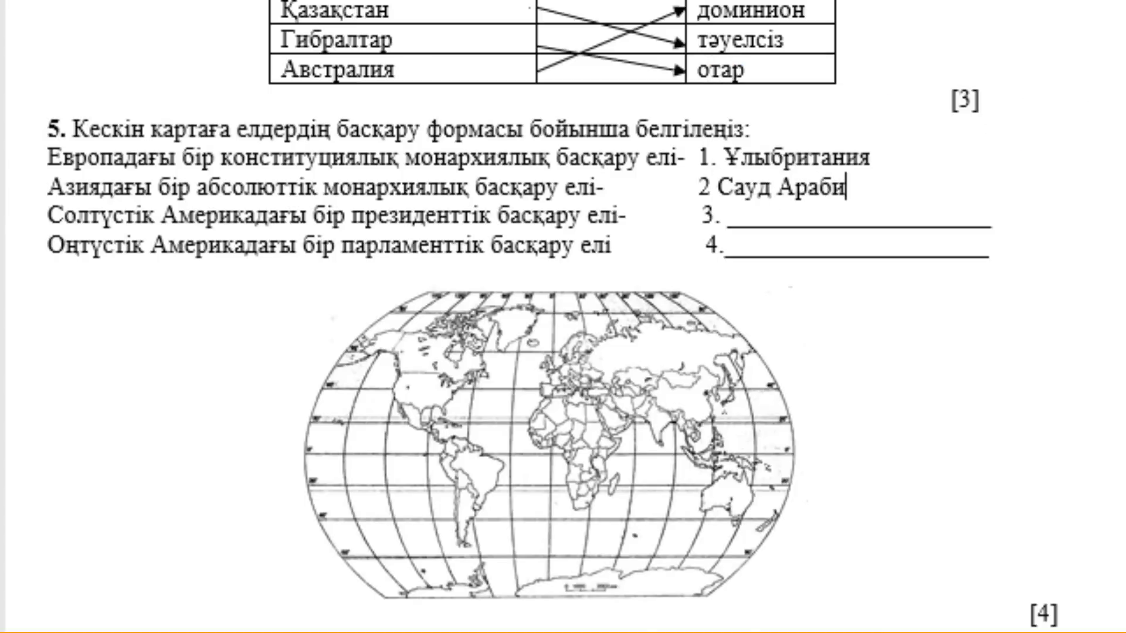
type("ясы")
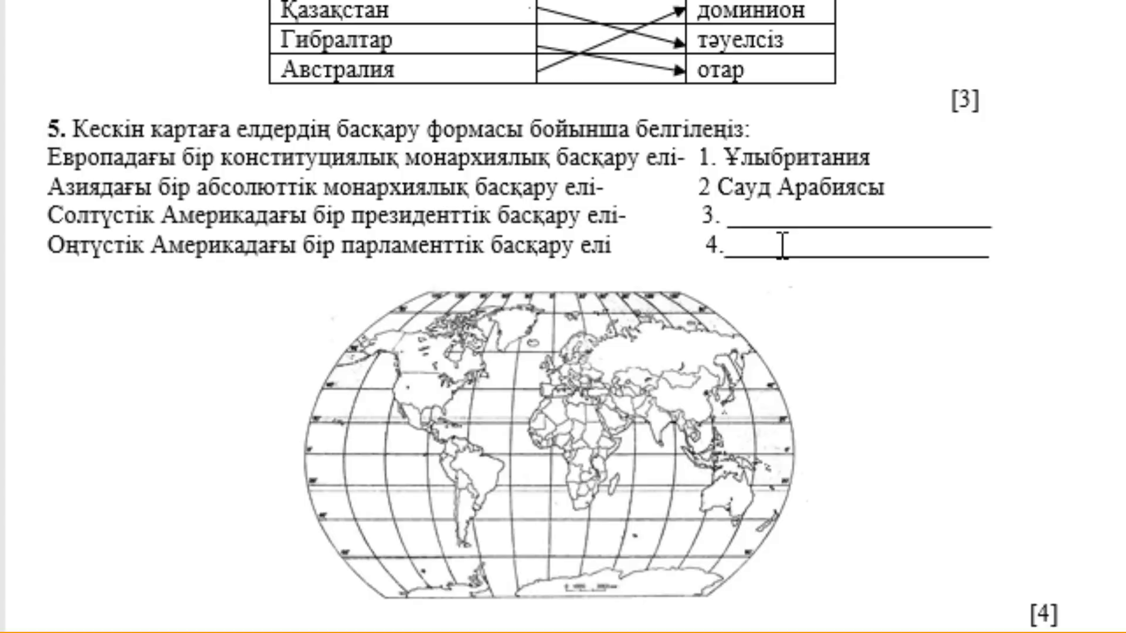
double_click(799, 218)
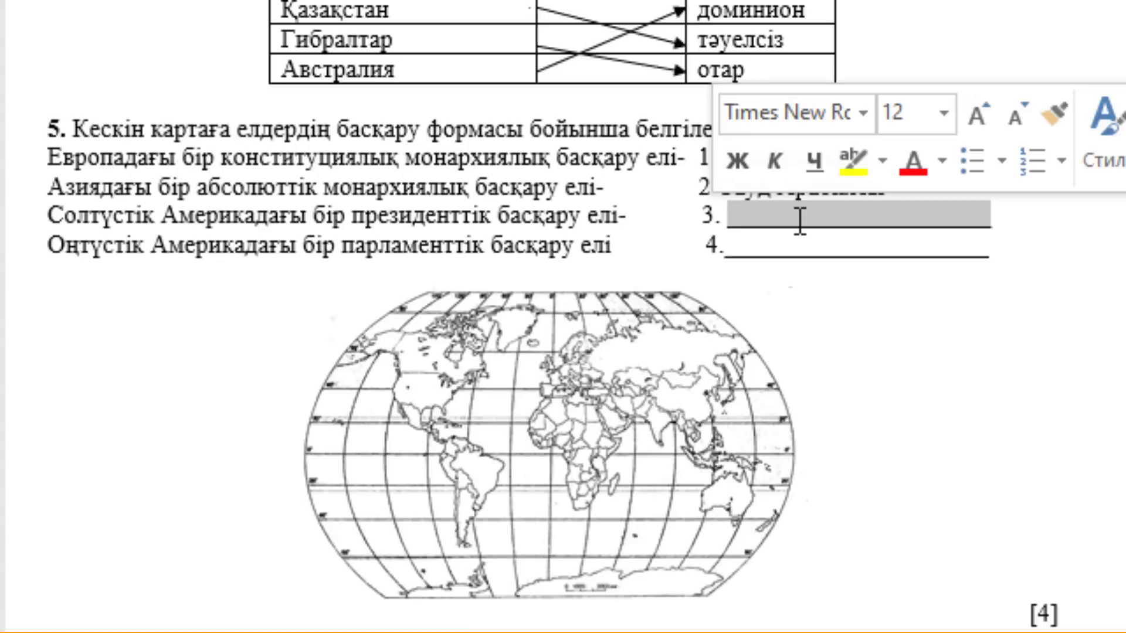
type("АҚ")
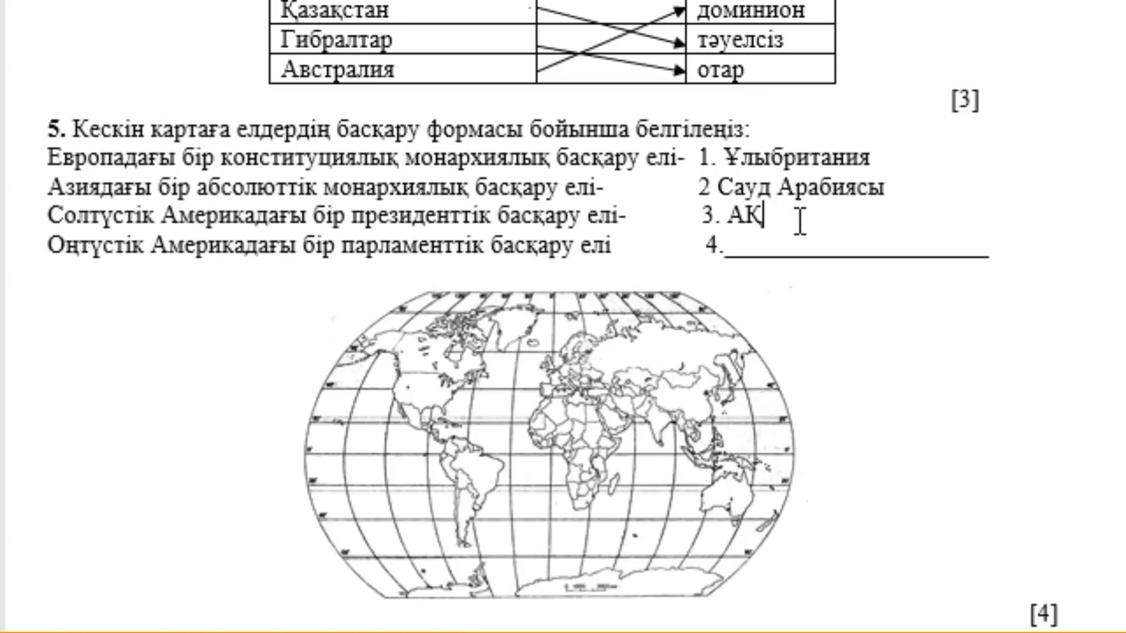
type("Ш")
double_click(782, 247)
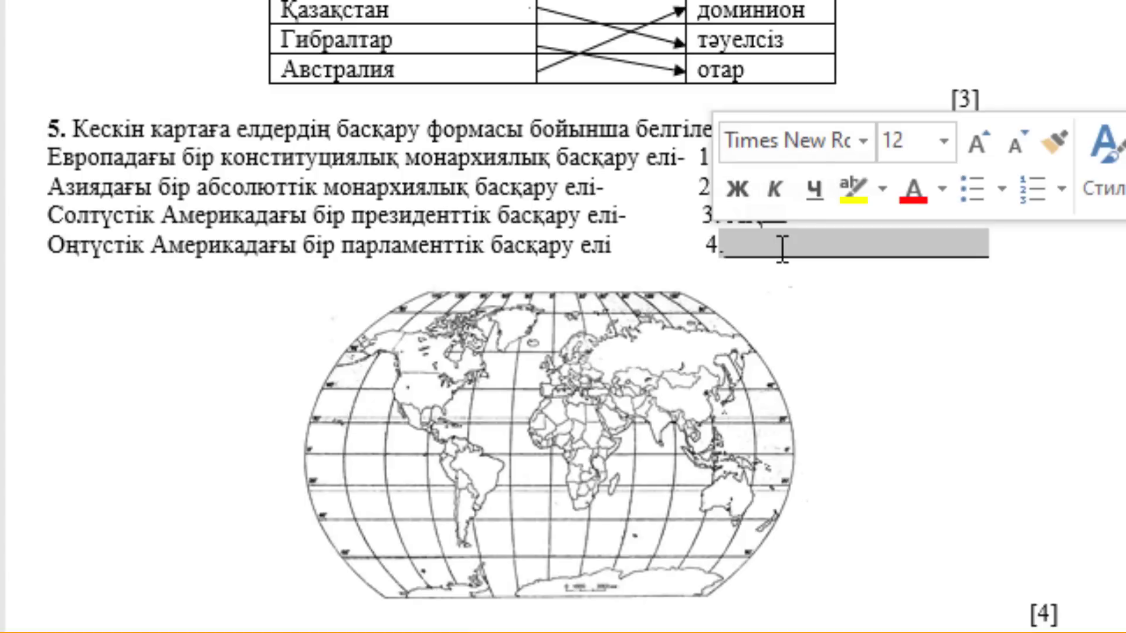
type("Элева")
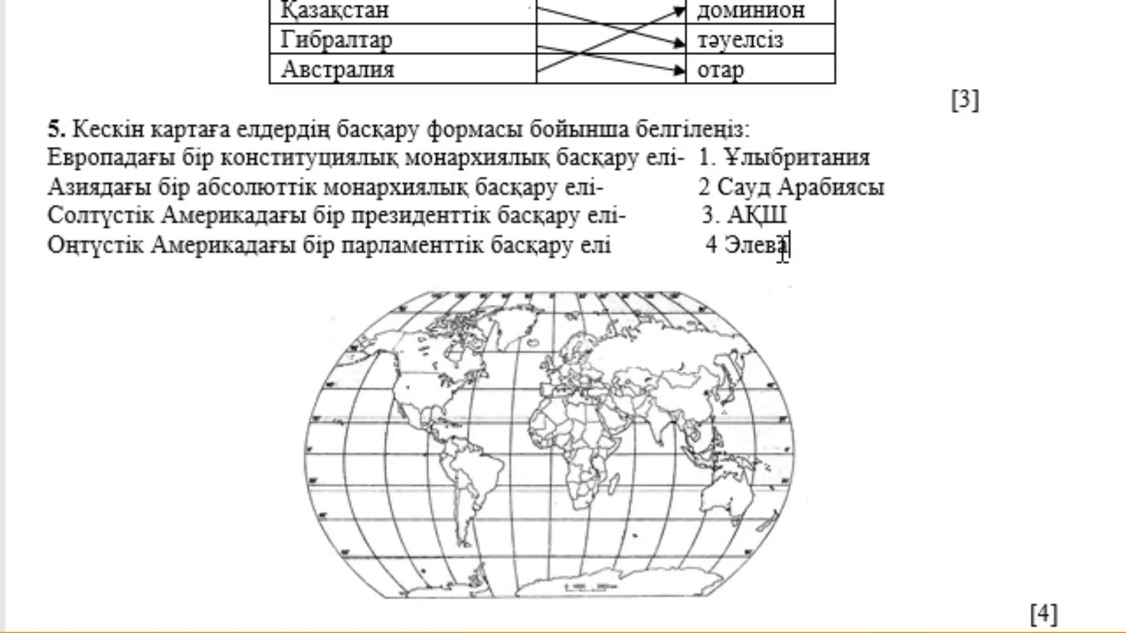
type("тор")
Add the answer Электростанциялар on a new line under question 6(a).
scroll(491, 355, "down", 1)
scroll(491, 354, "down", 3)
scroll(492, 355, "down", 4)
scroll(491, 355, "down", 4)
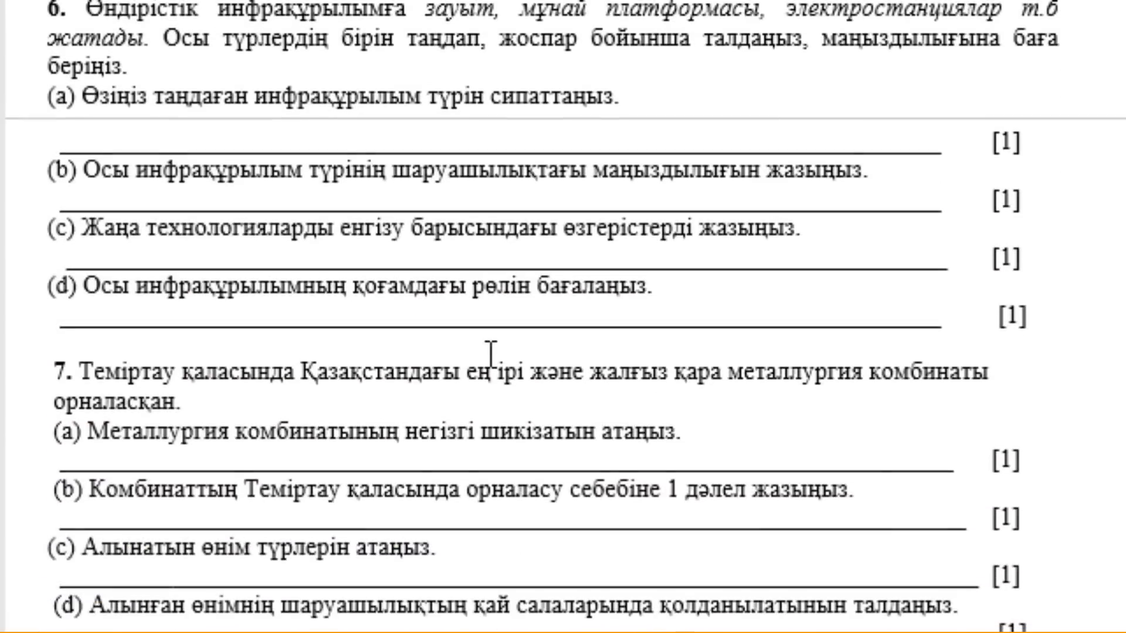
scroll(491, 355, "up", 1)
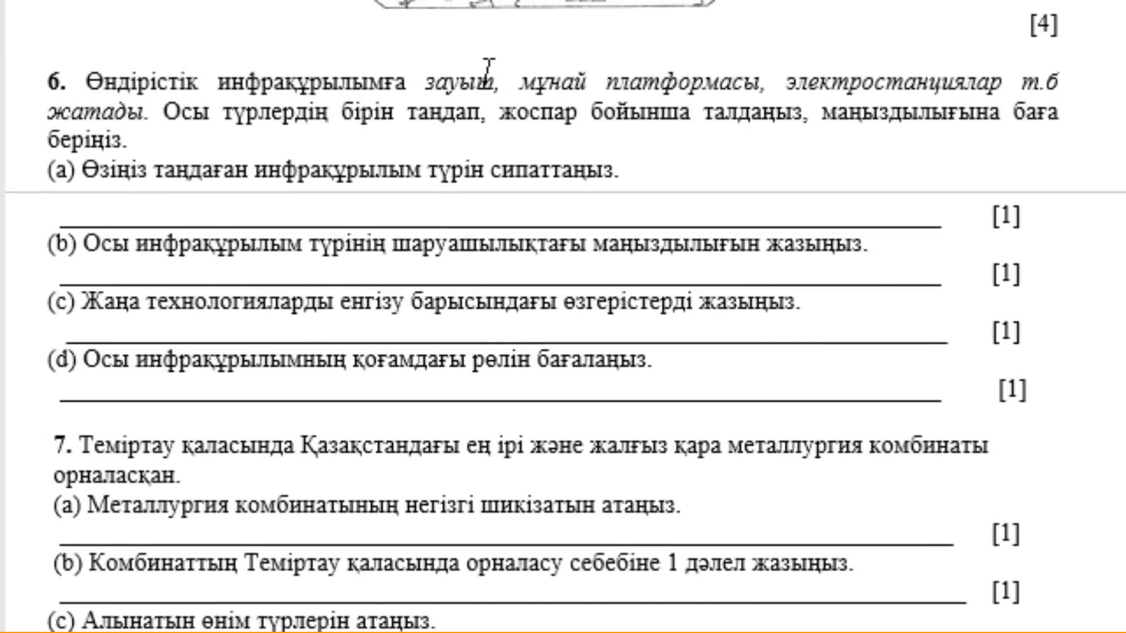
left_click_drag(425, 82, 593, 85)
left_click(213, 141)
key("Return")
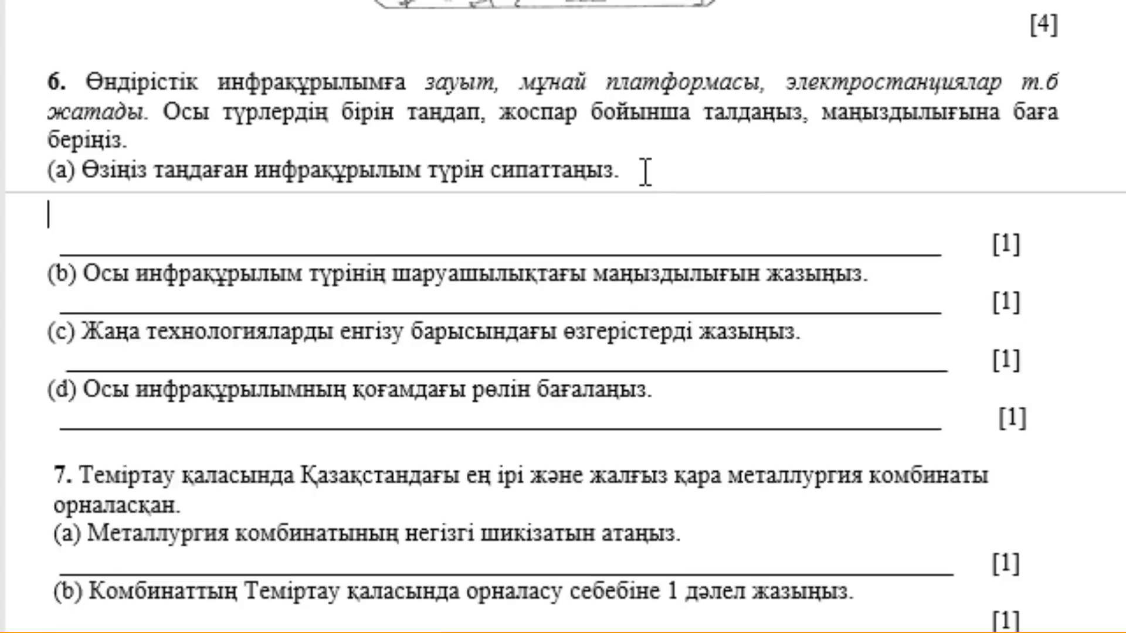
type("Элек")
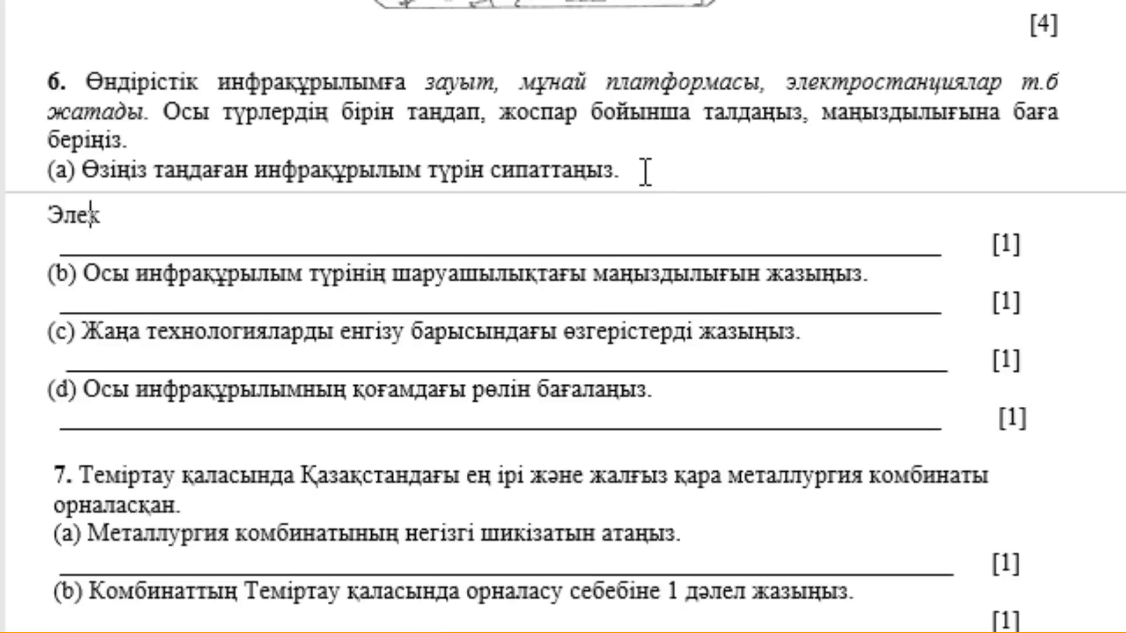
type("тростанция")
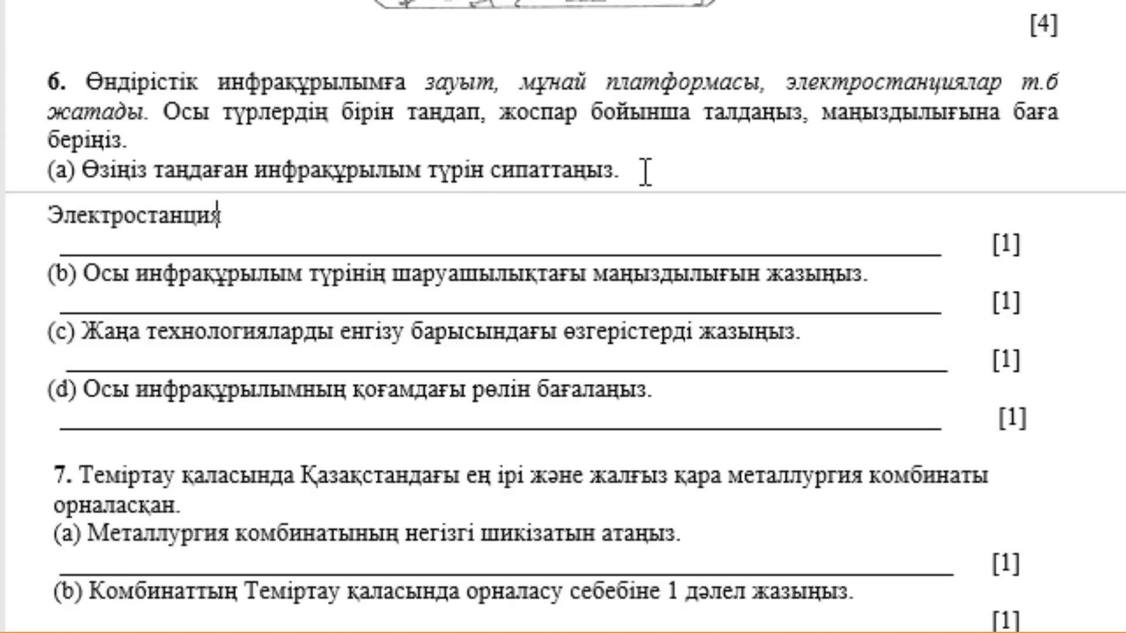
type("лар")
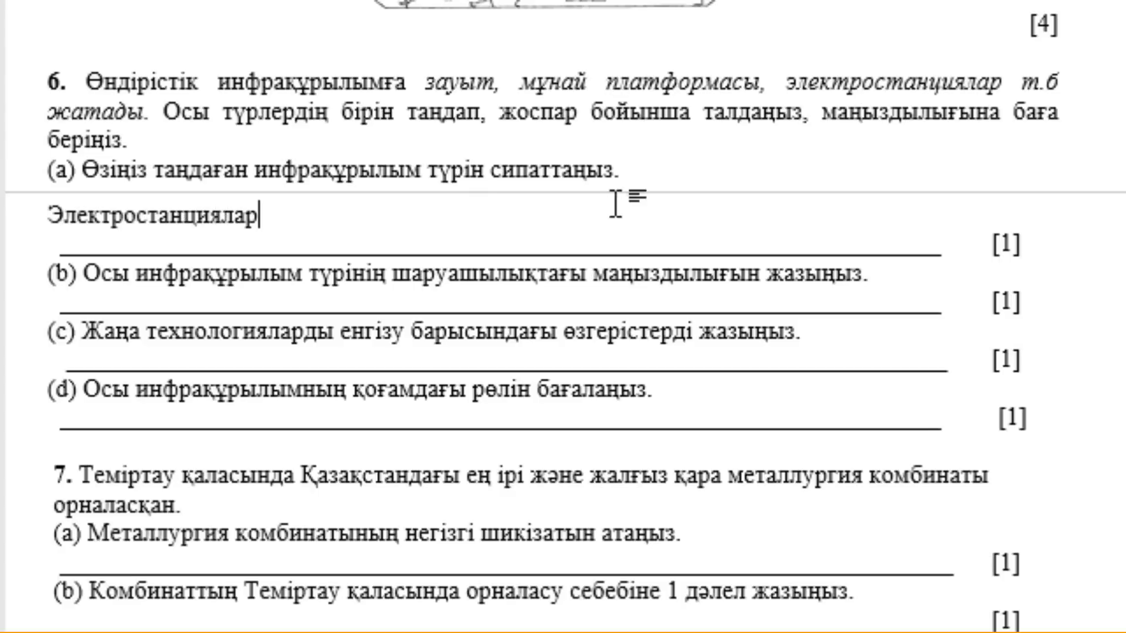
Answer 6(b) that no economic sector today works without electricity sources, fixing typos.
left_click(875, 274)
key("Return")
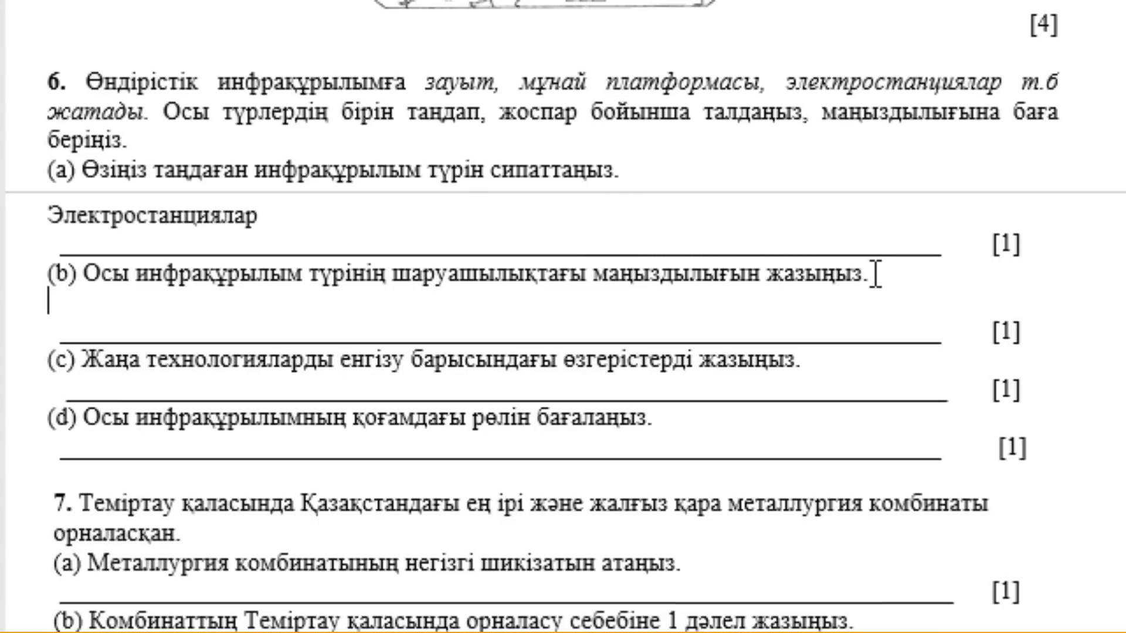
type("барлық ")
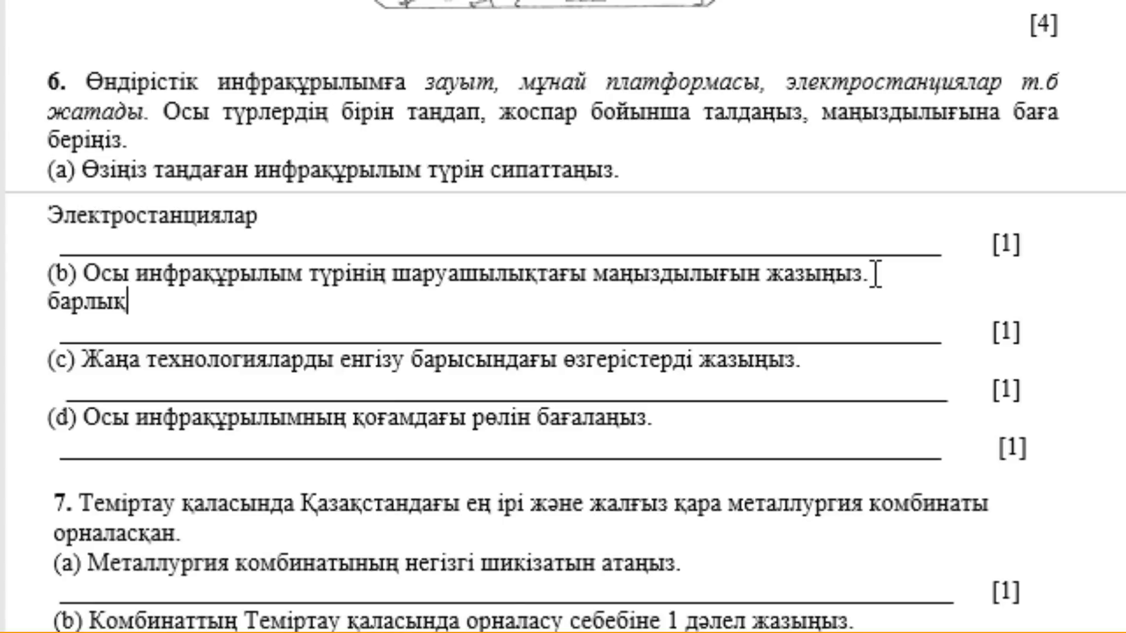
type("шару")
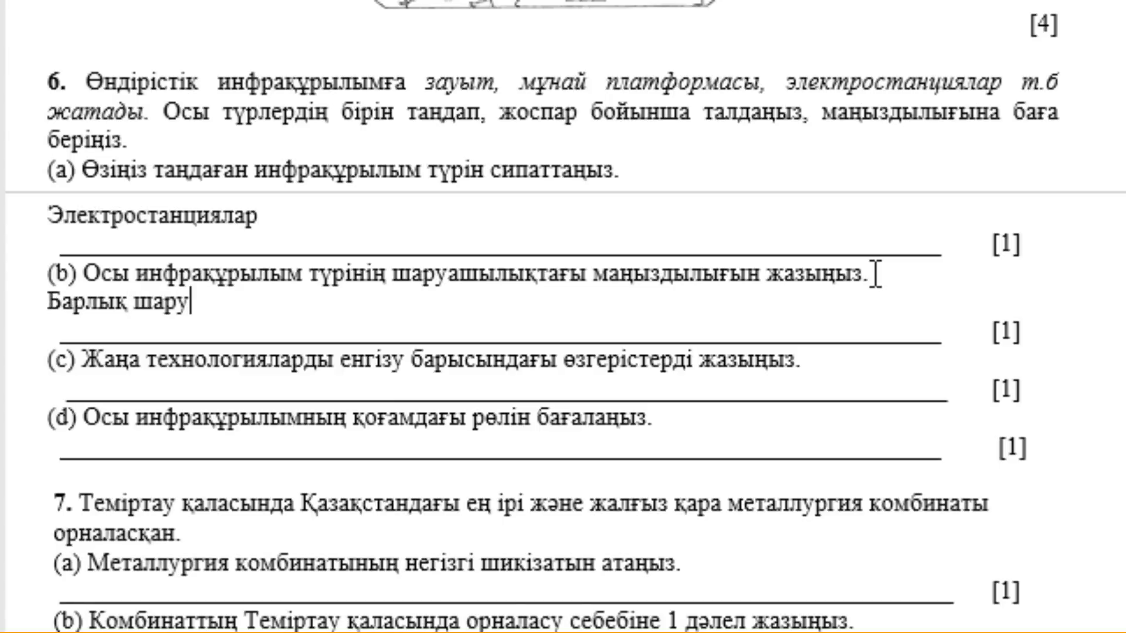
type("ашылық")
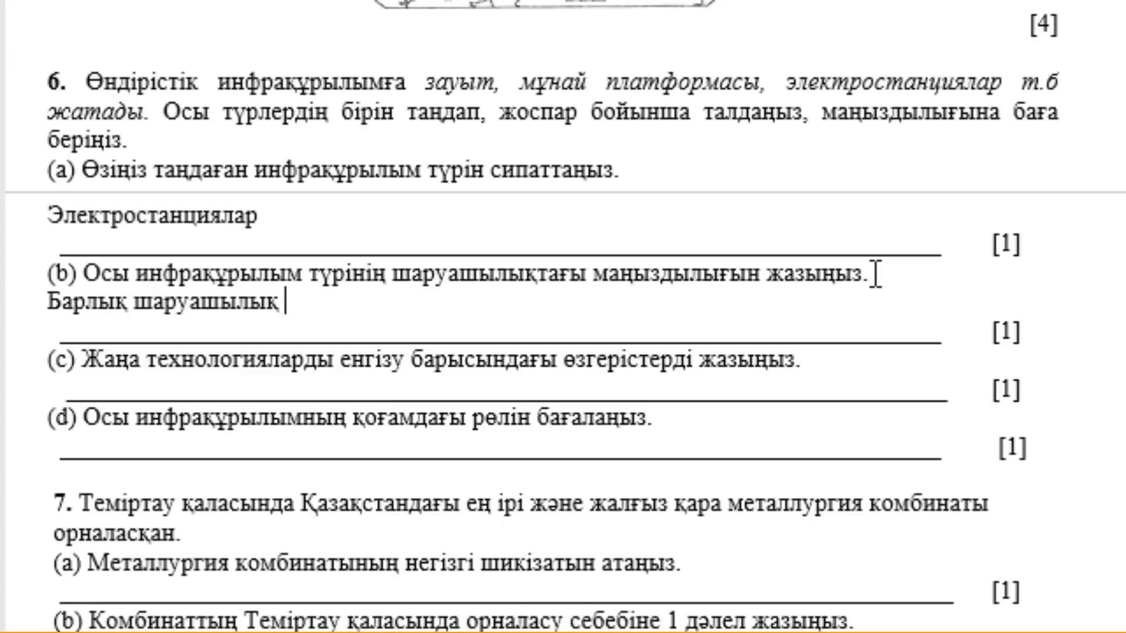
type("сл")
key("BackSpace")
type("а")
type("ласы қаз")
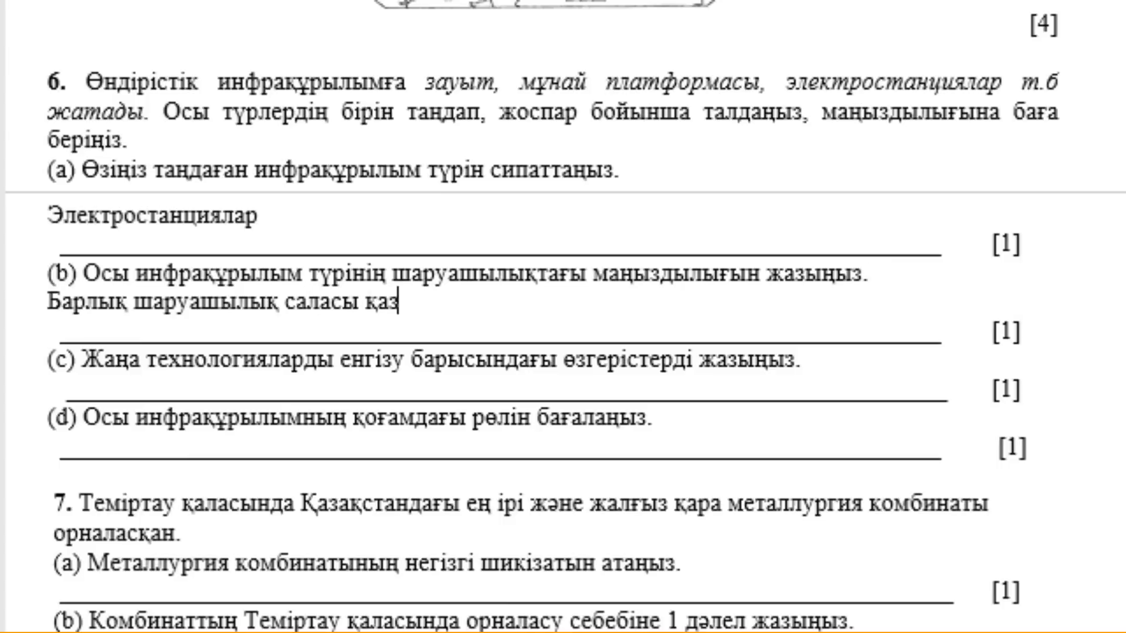
type("іргі з")
type("аманда ")
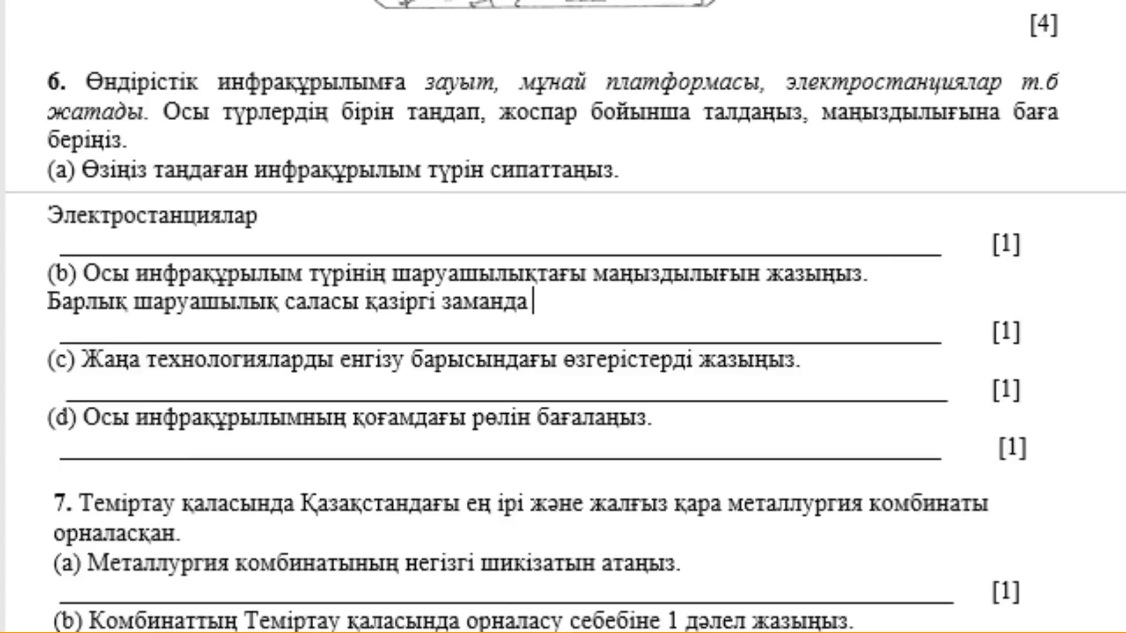
type("элект")
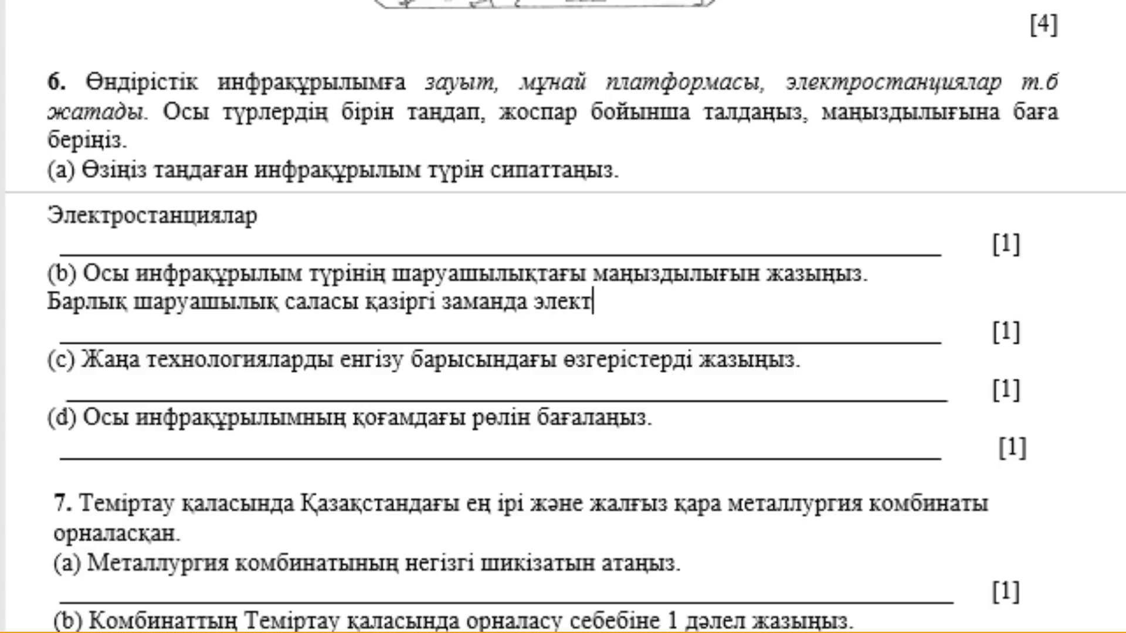
type("р кедерін")
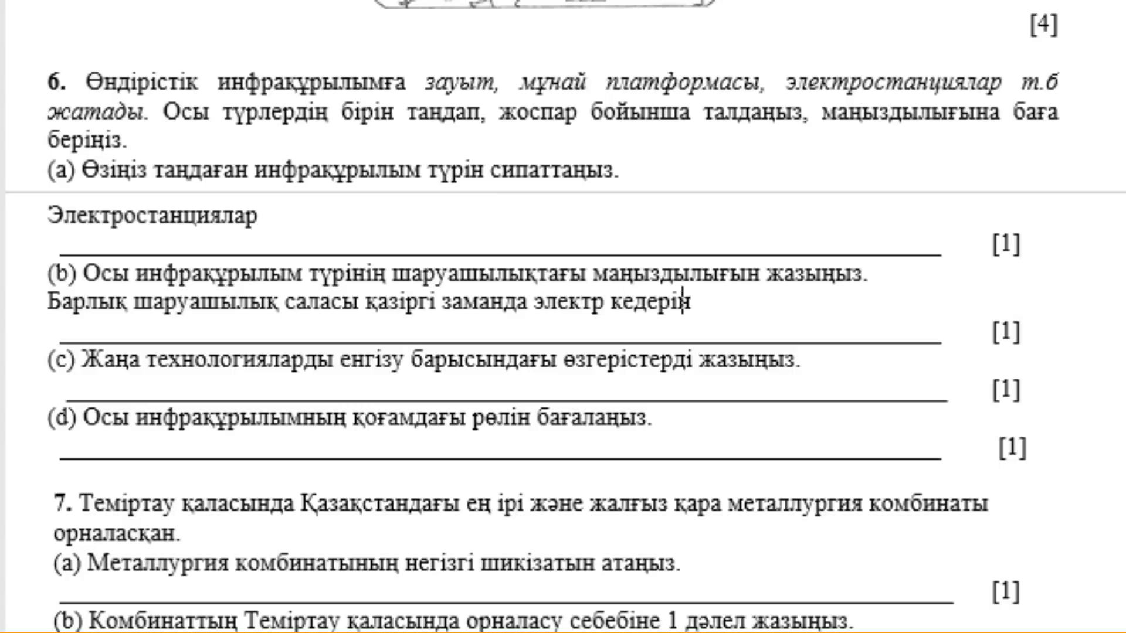
type("сіз")
type(" жұмыс жа")
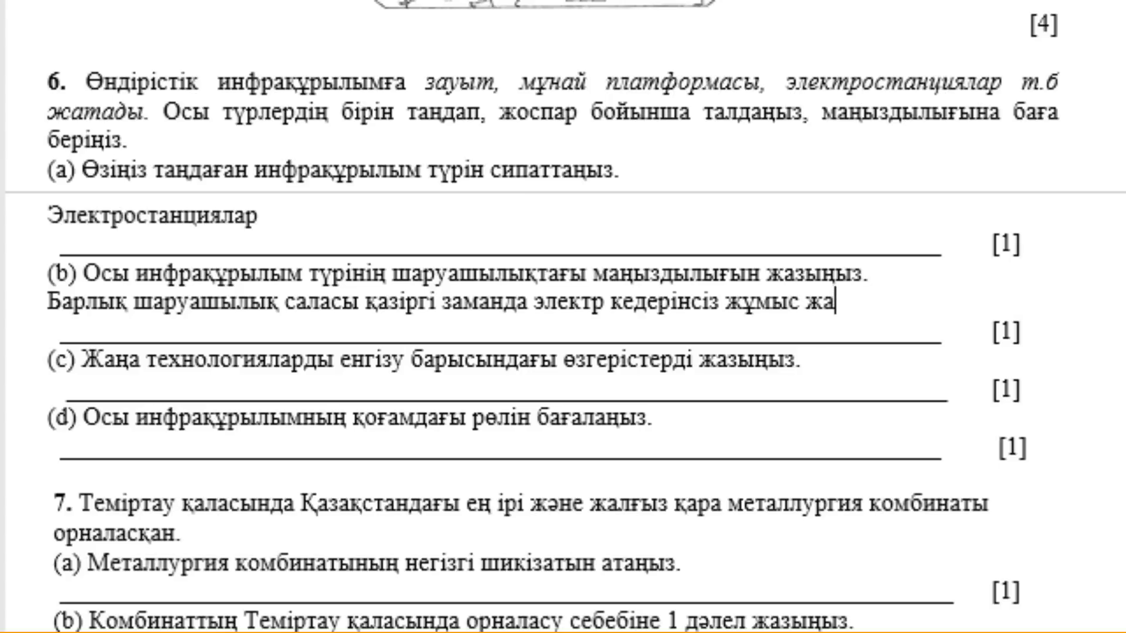
type("сай алмау")
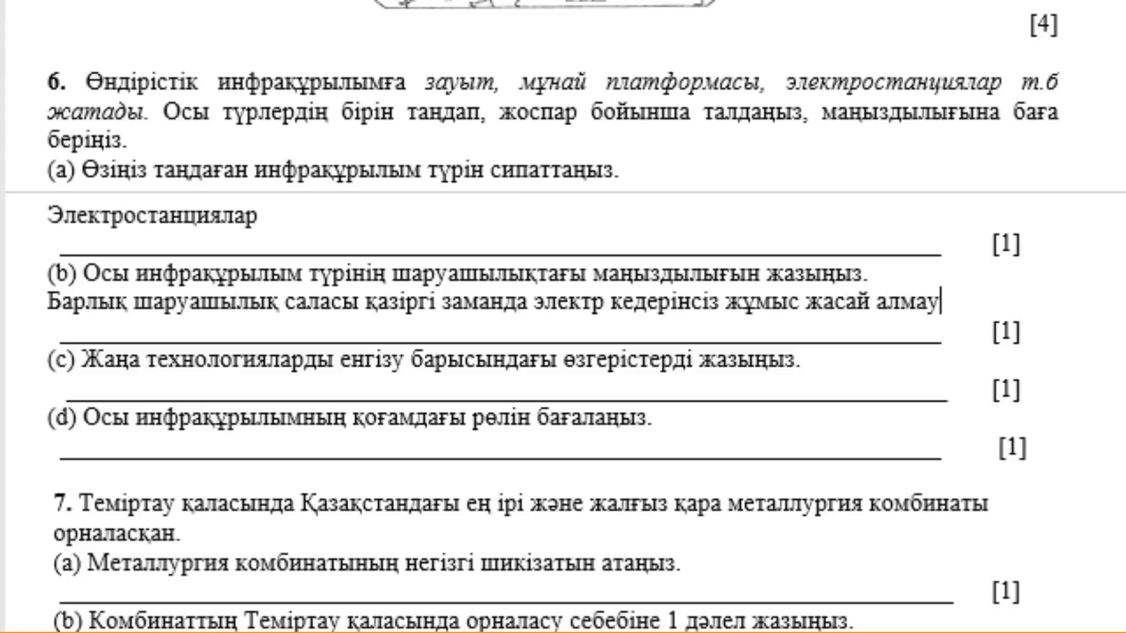
key("BackSpace")
type("йды")
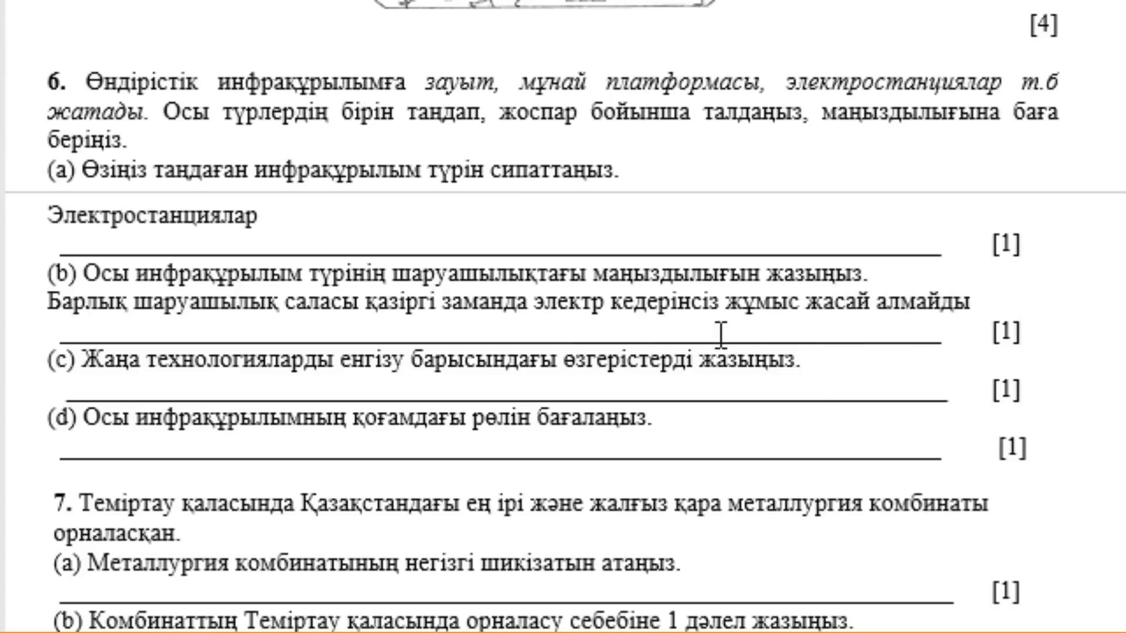
left_click(637, 302)
key("BackSpace")
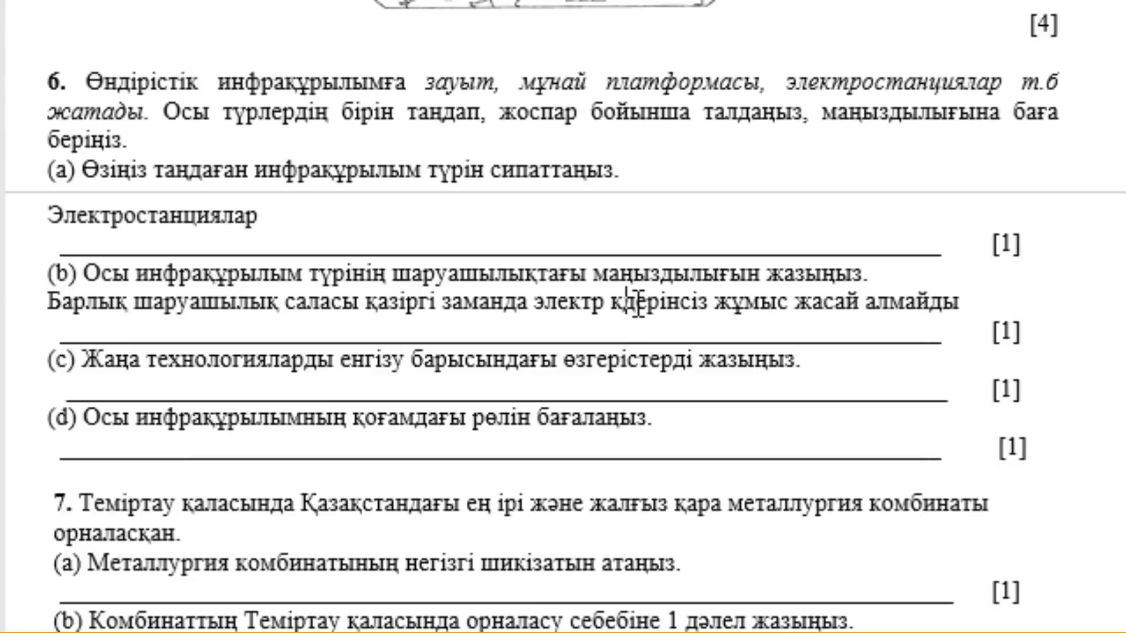
type("өзд")
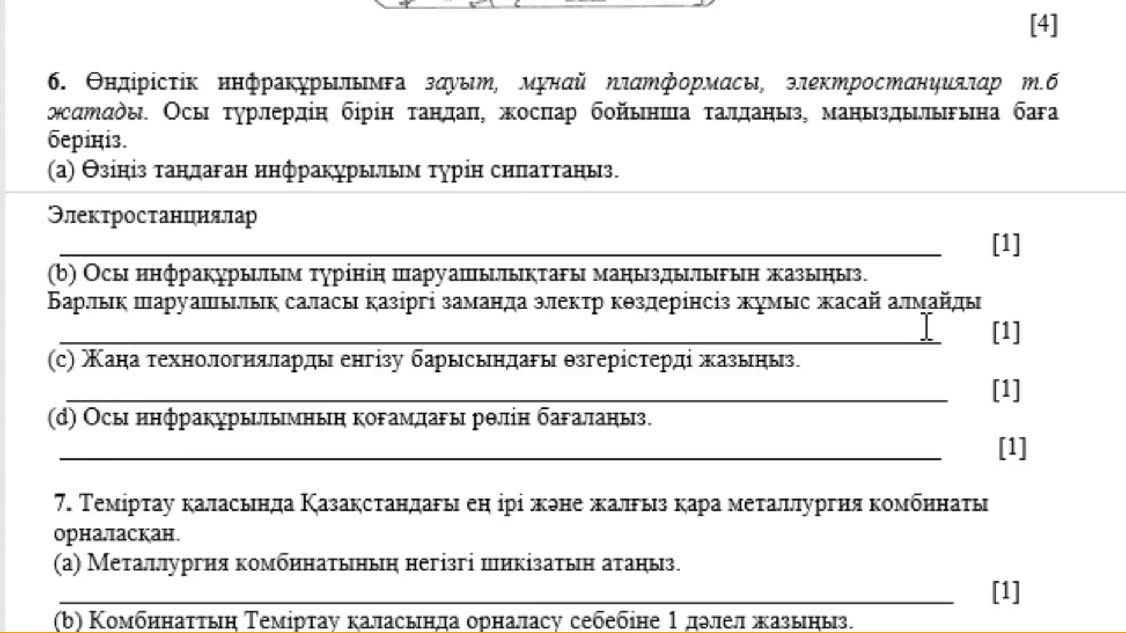
Answer 6(c): the main change is using alternative energy sources, which conserves natural resources.
left_click(811, 366)
key("Down")
type("негіз")
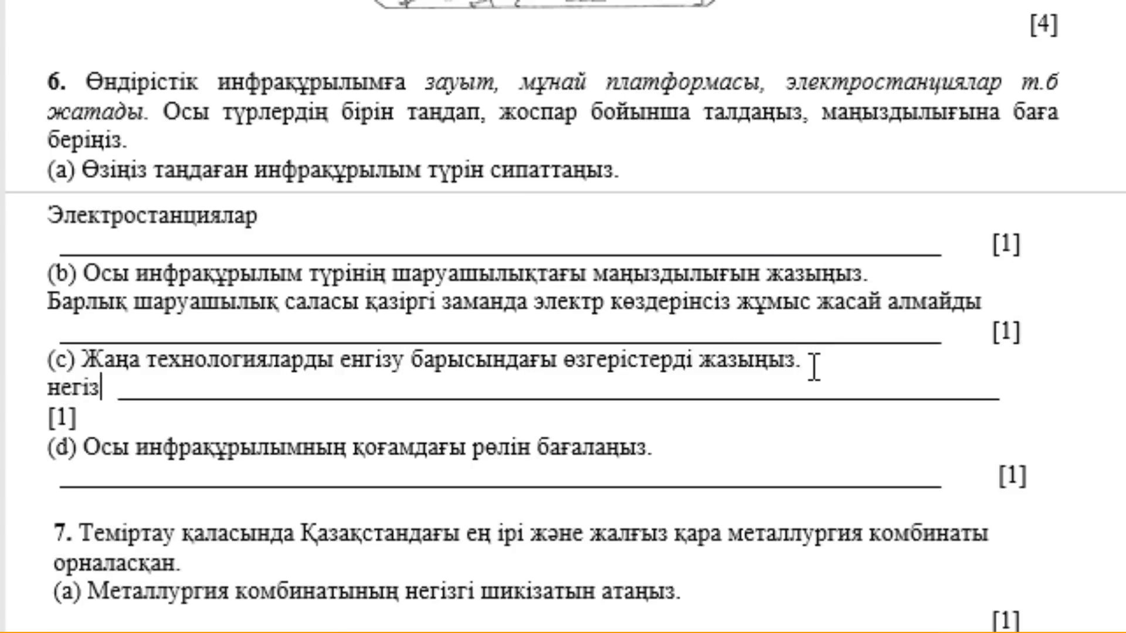
type("гі ")
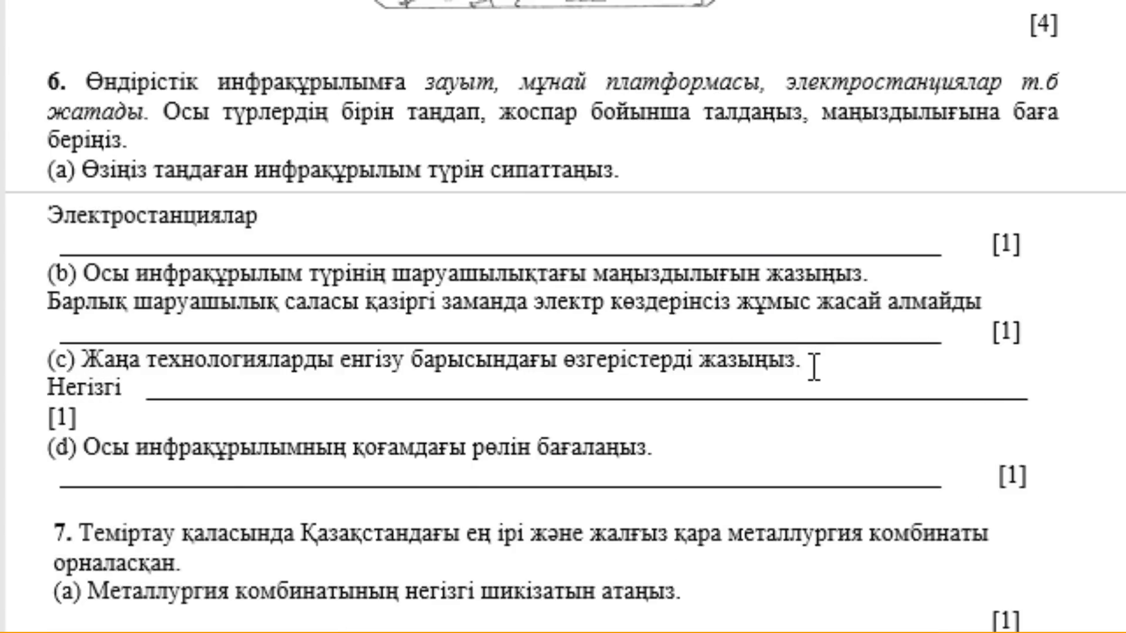
type("жаңа өз")
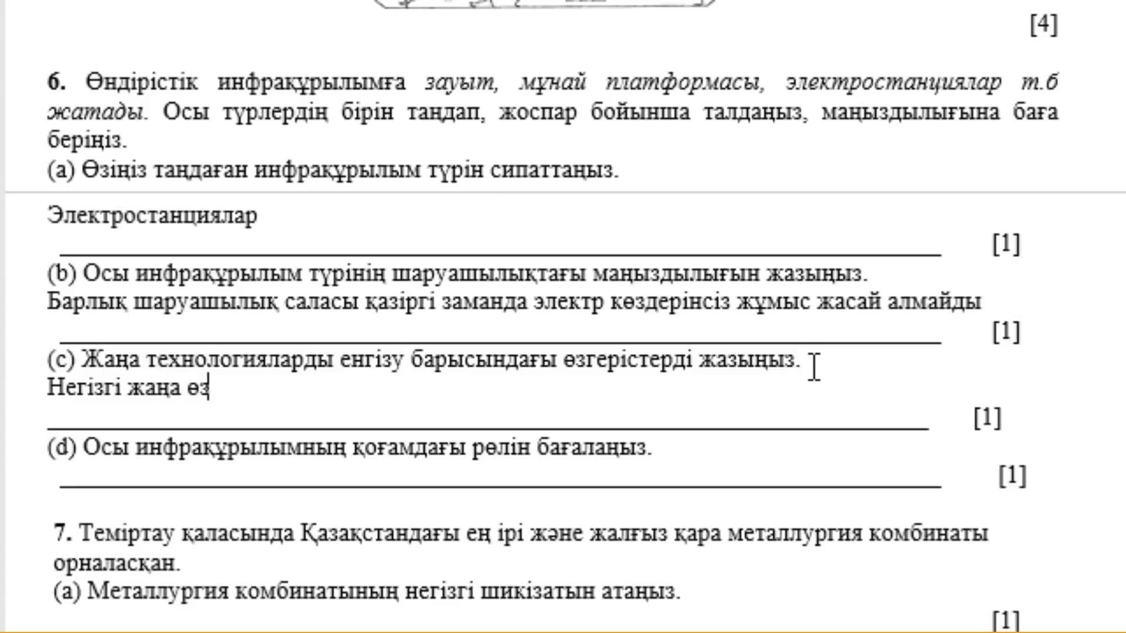
type("герістер")
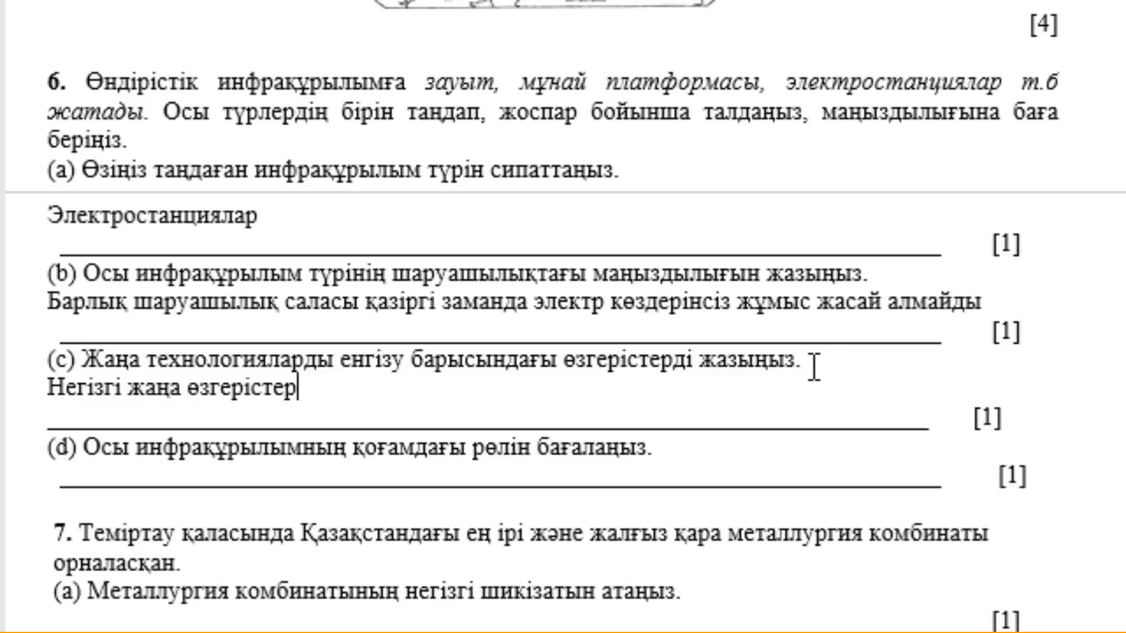
type(" элект")
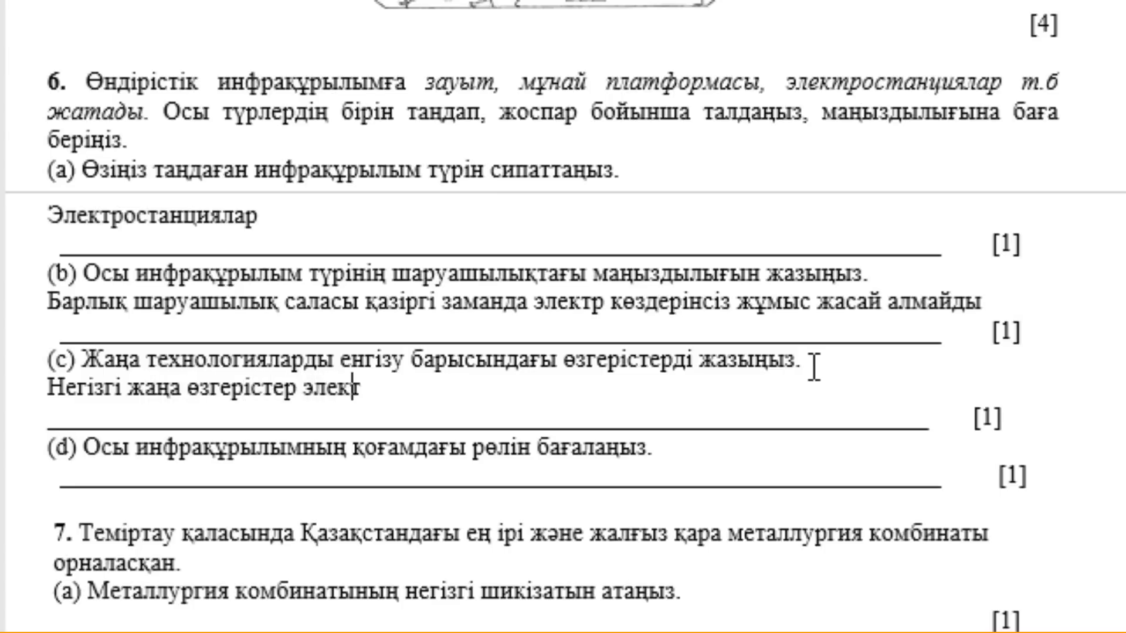
type("роэнер")
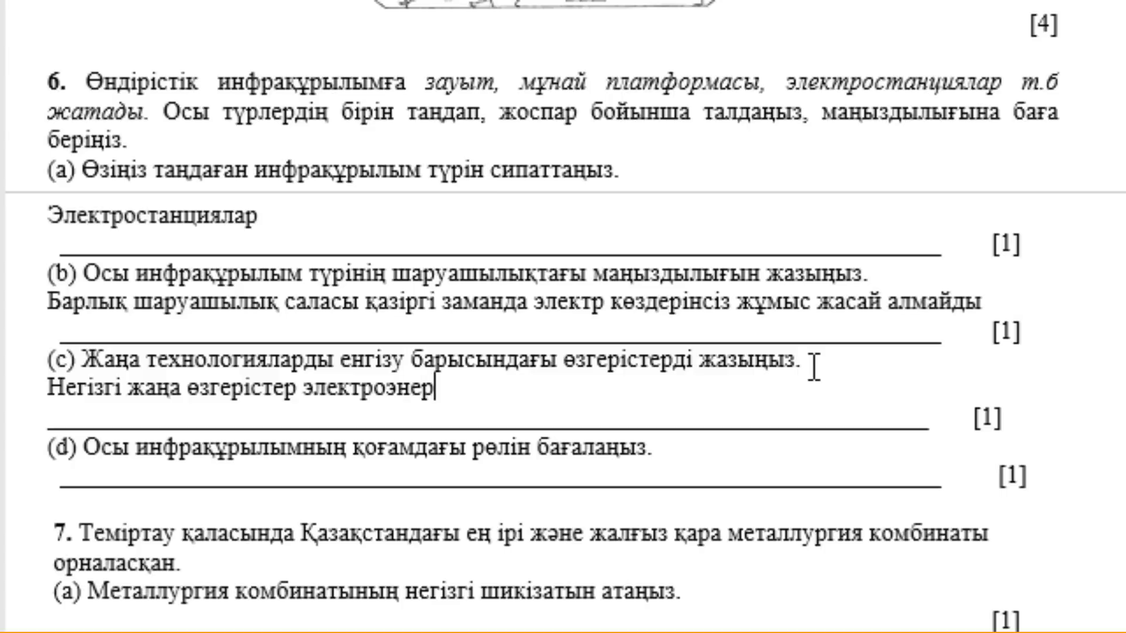
type("гетикада")
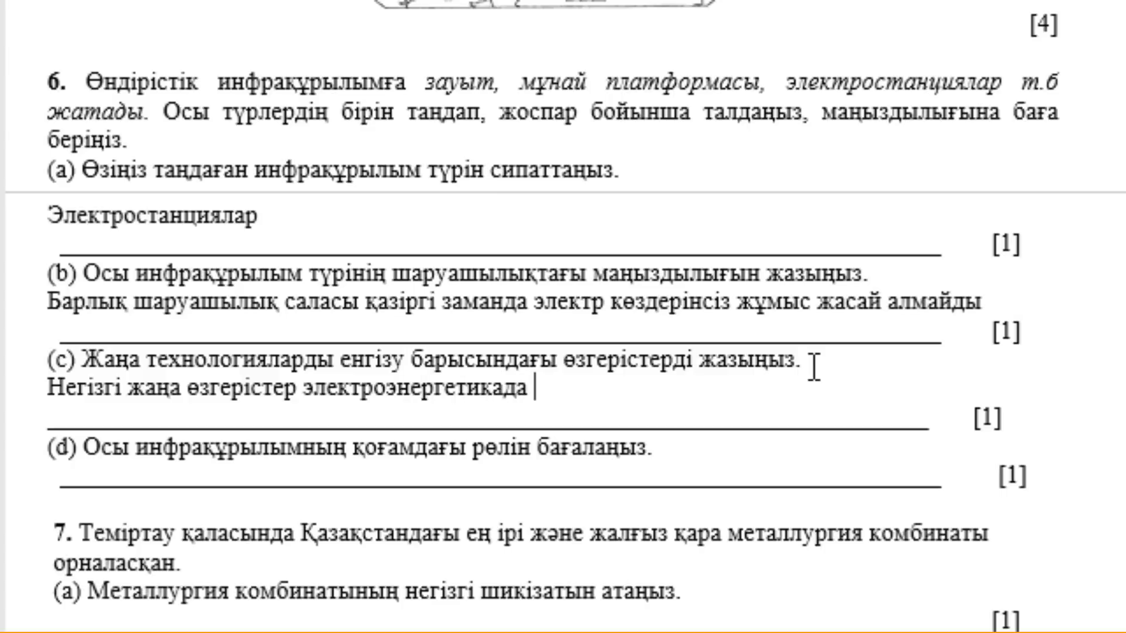
type("альтерна")
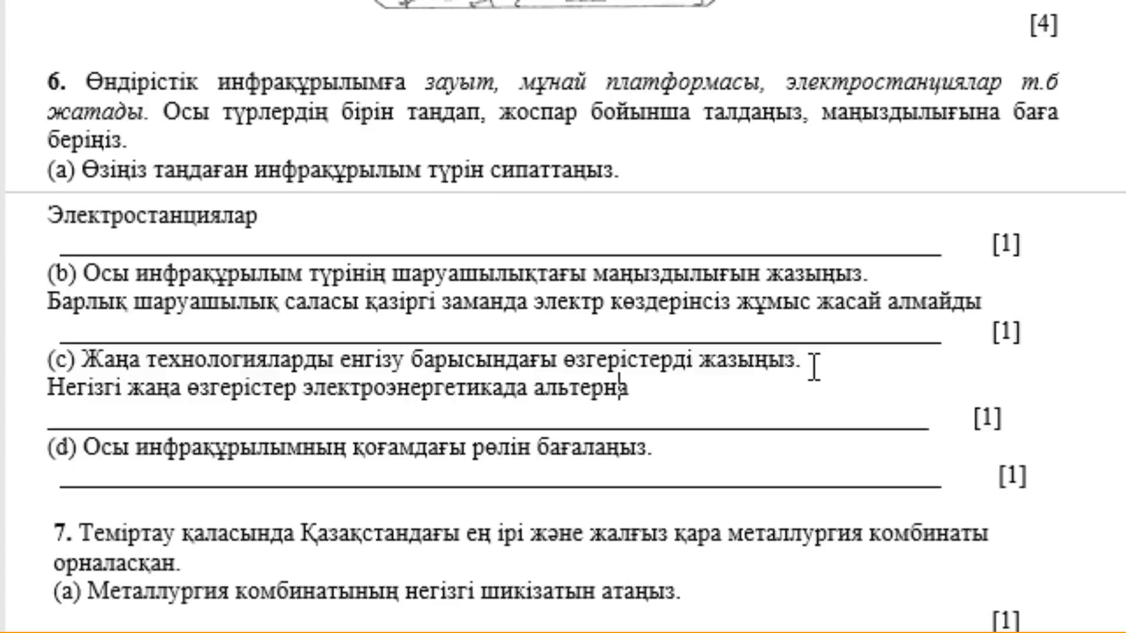
type("тивті")
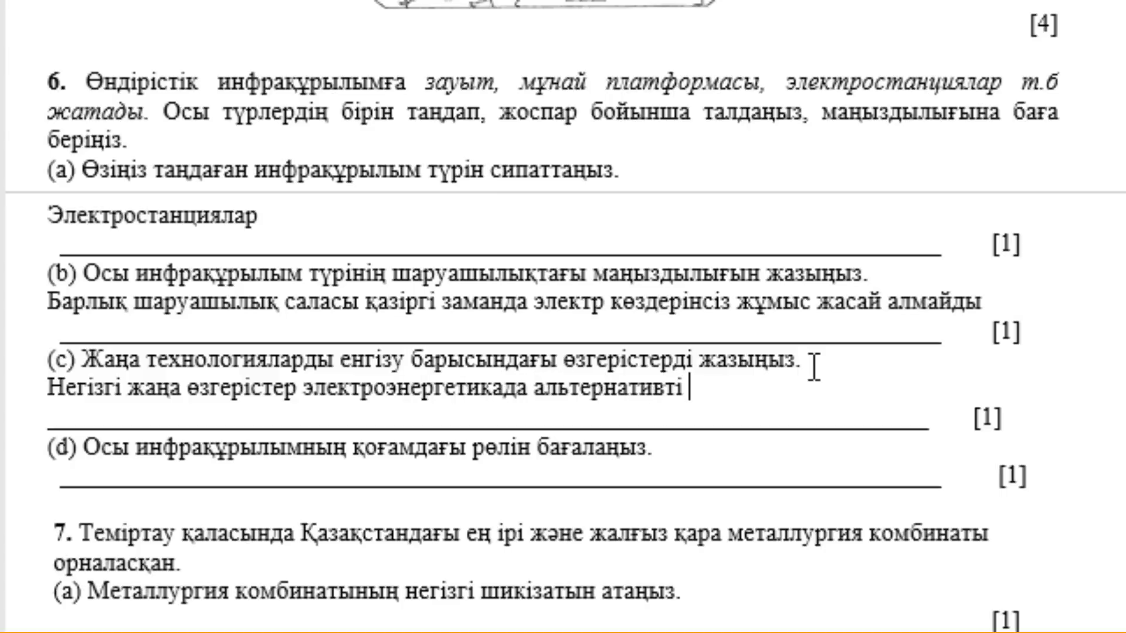
type("көздерд")
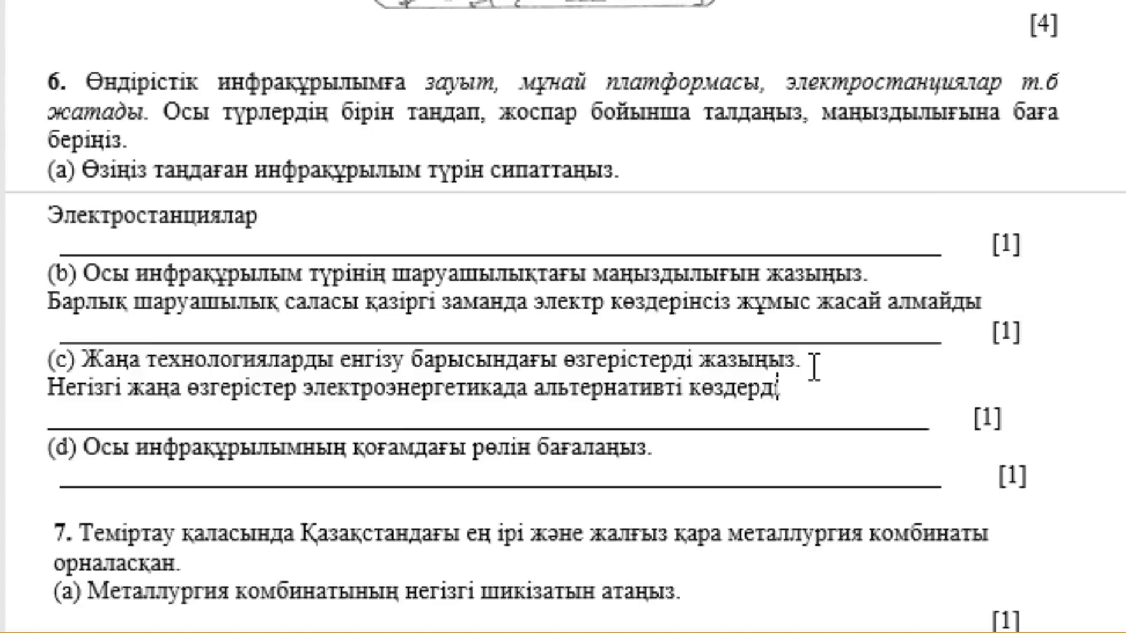
type("і пайдалану")
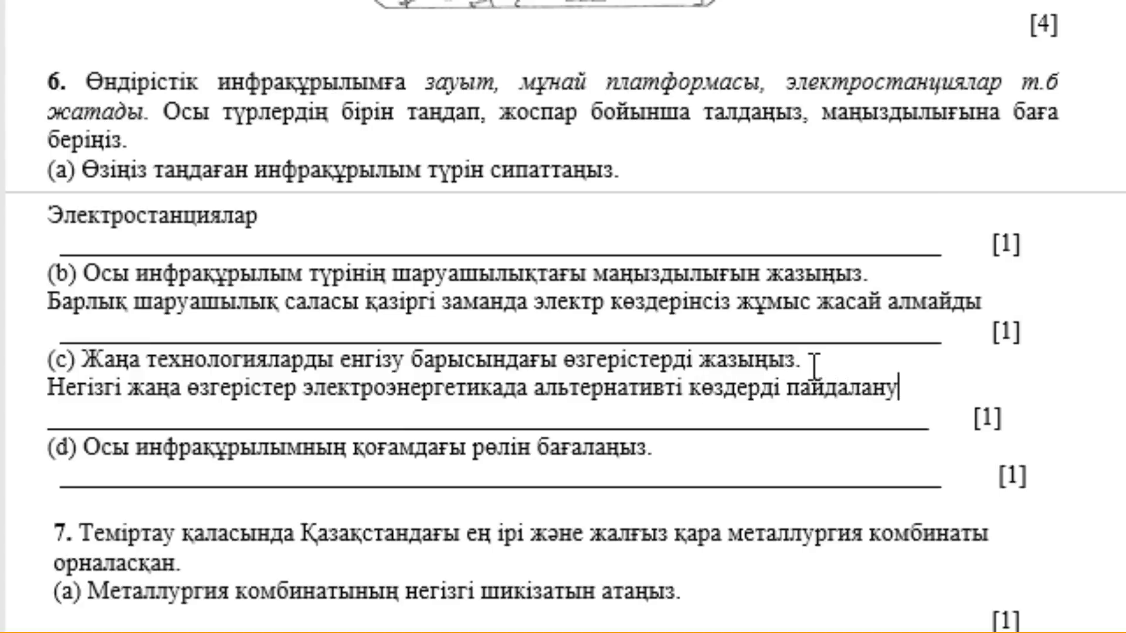
type(".")
type(" Ол таби")
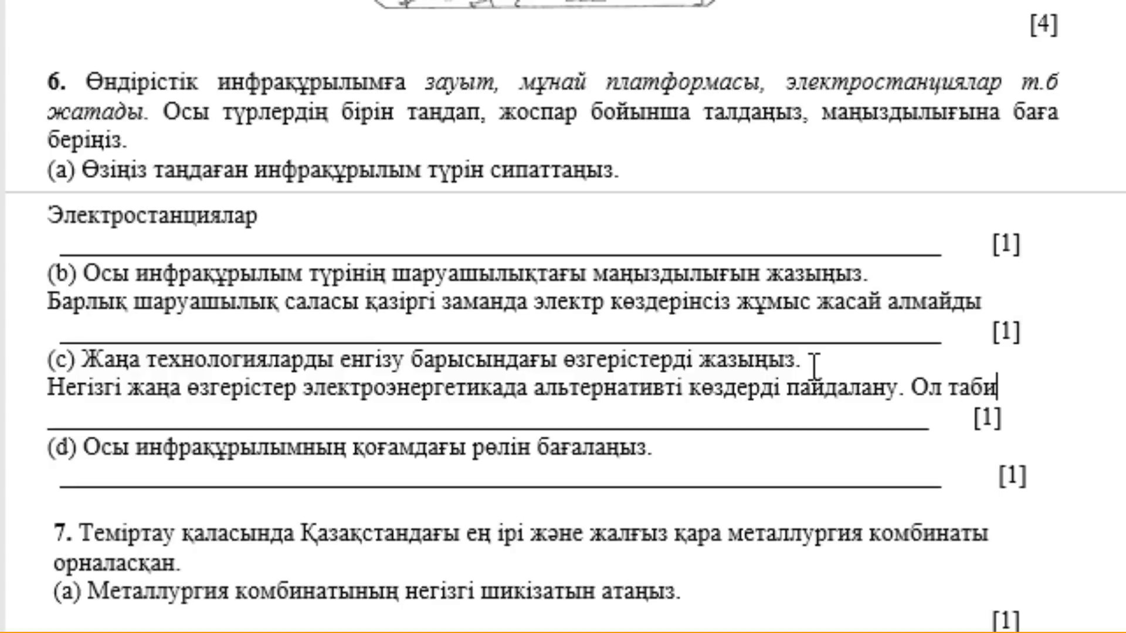
type("ғат ")
type("байлықтарын")
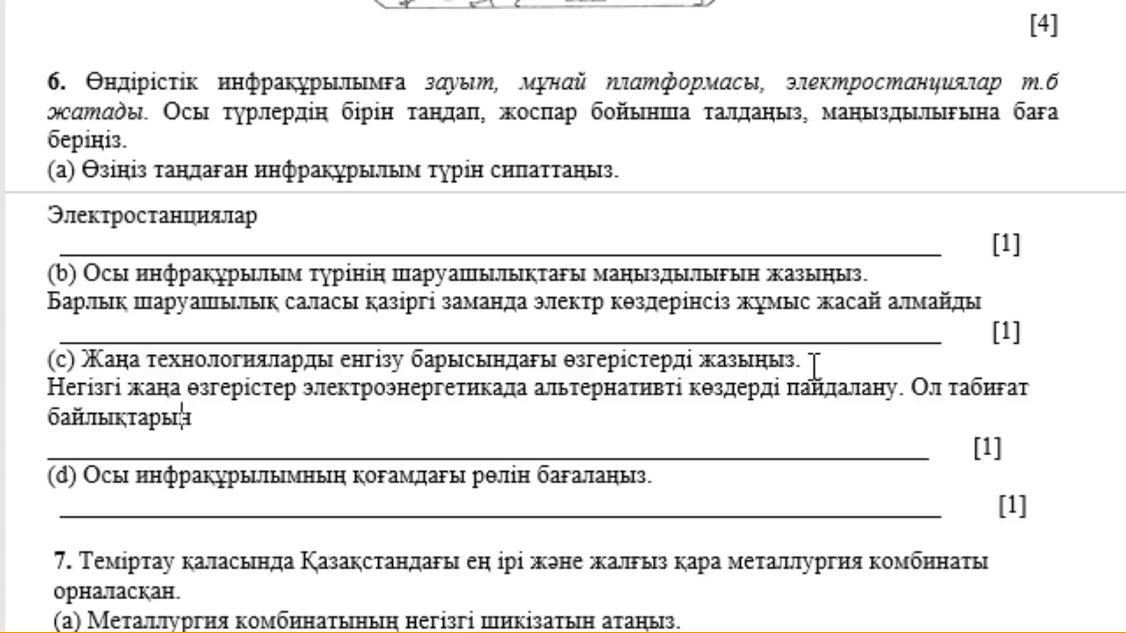
type("ың қо")
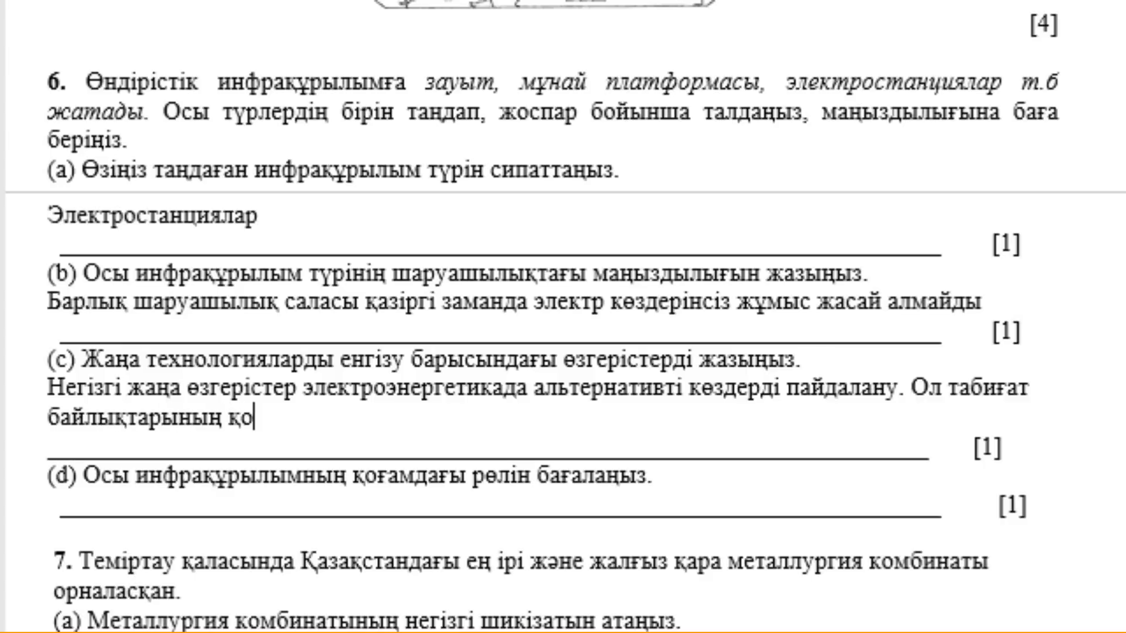
type("рын сақтау")
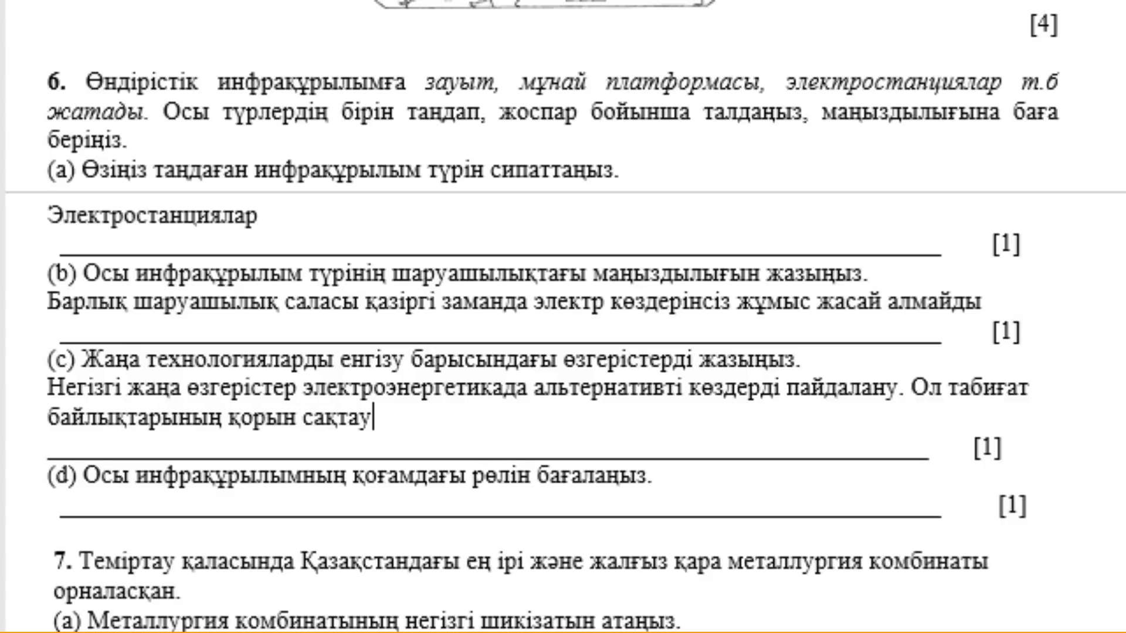
type("ға ү")
type("лес қосад")
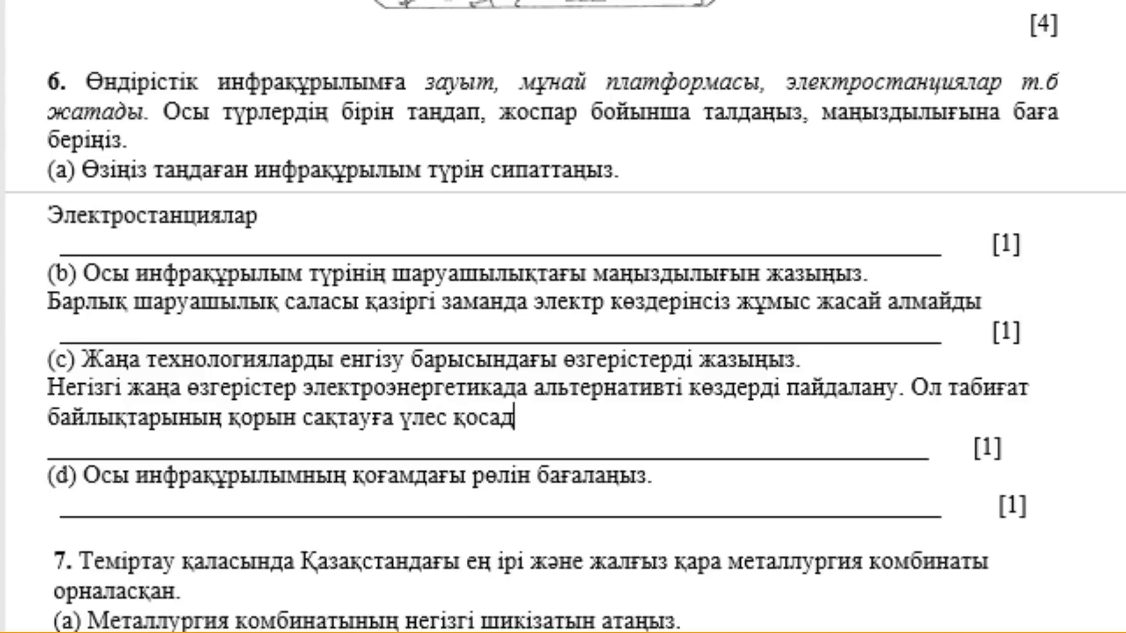
type("ы")
scroll(526, 403, "down", 1)
scroll(525, 404, "down", 2)
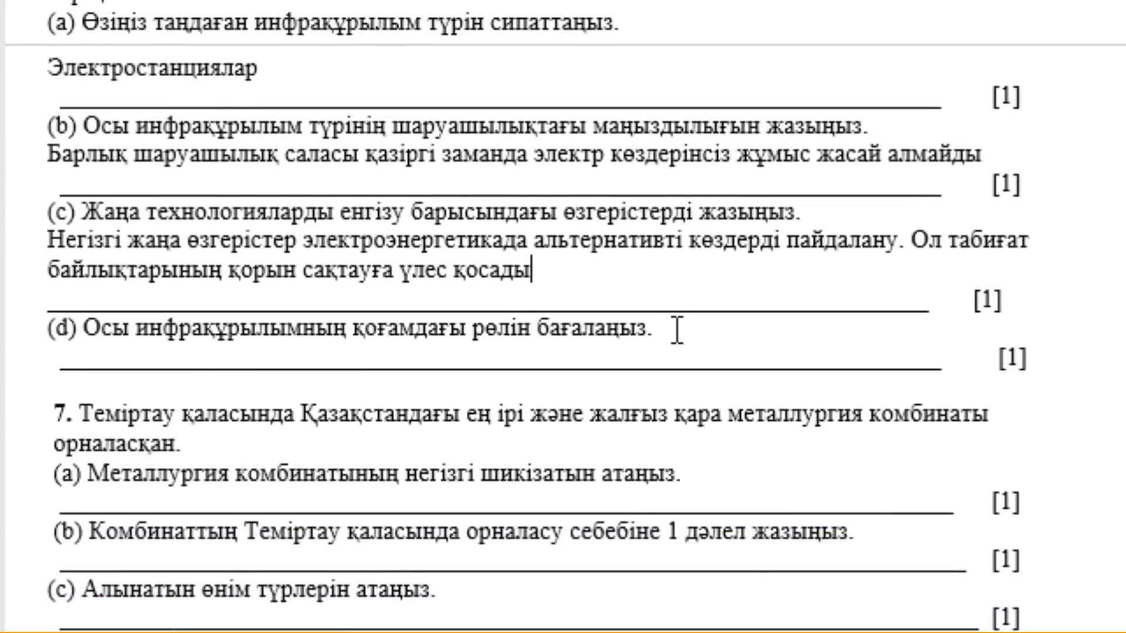
Answer 6(d): electric power's role in society and everyday life is limitless.
key("Return")
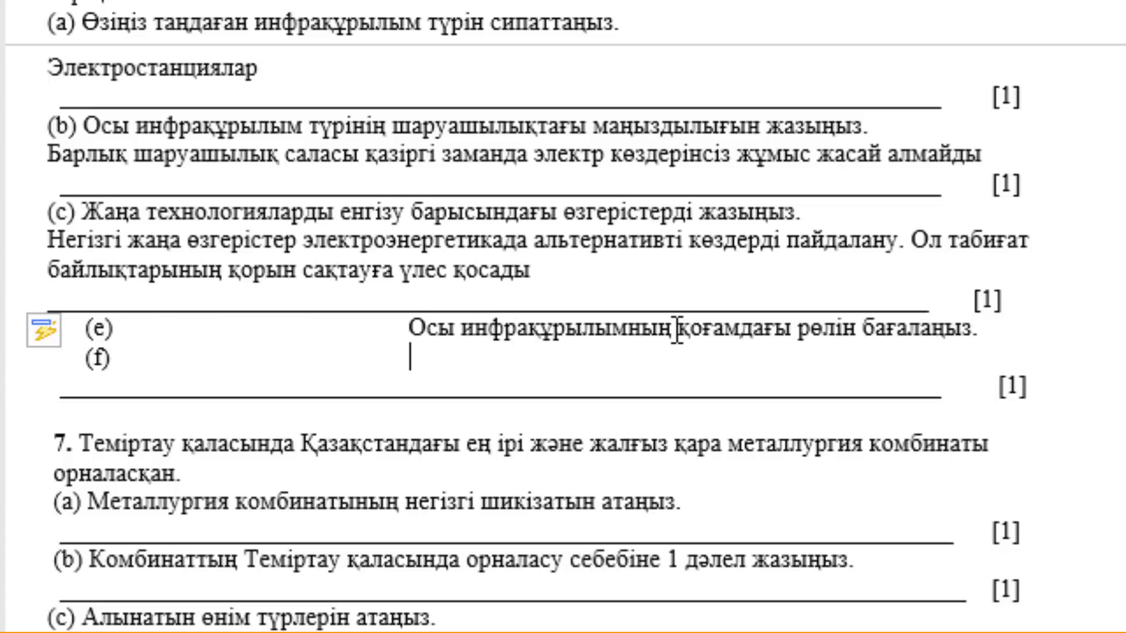
key("ctrl+z")
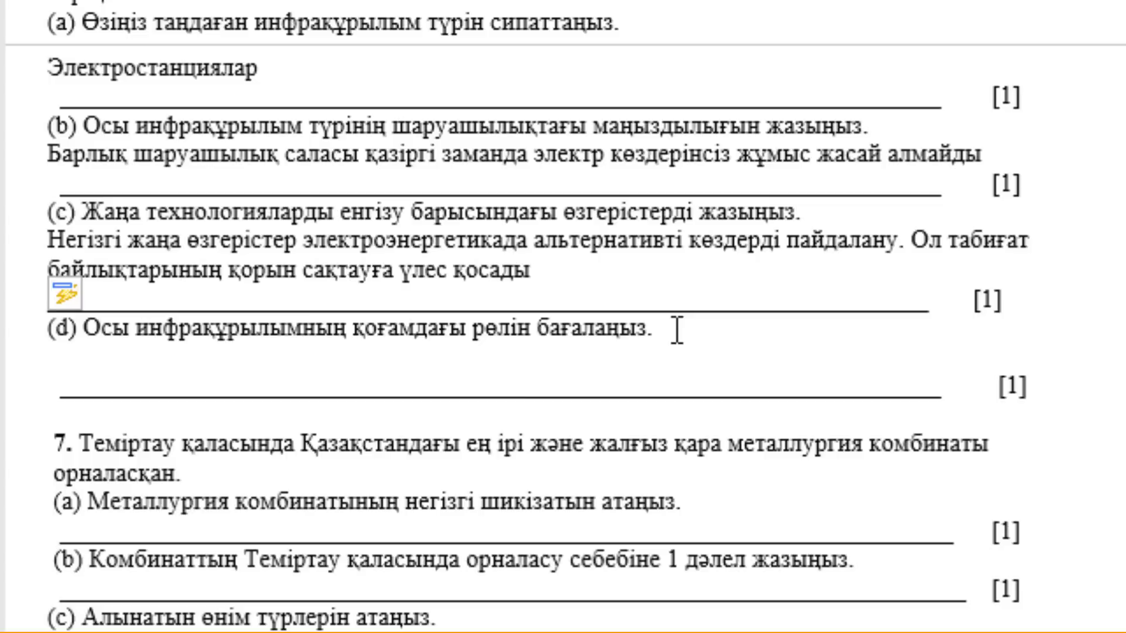
type("элект")
type("ро")
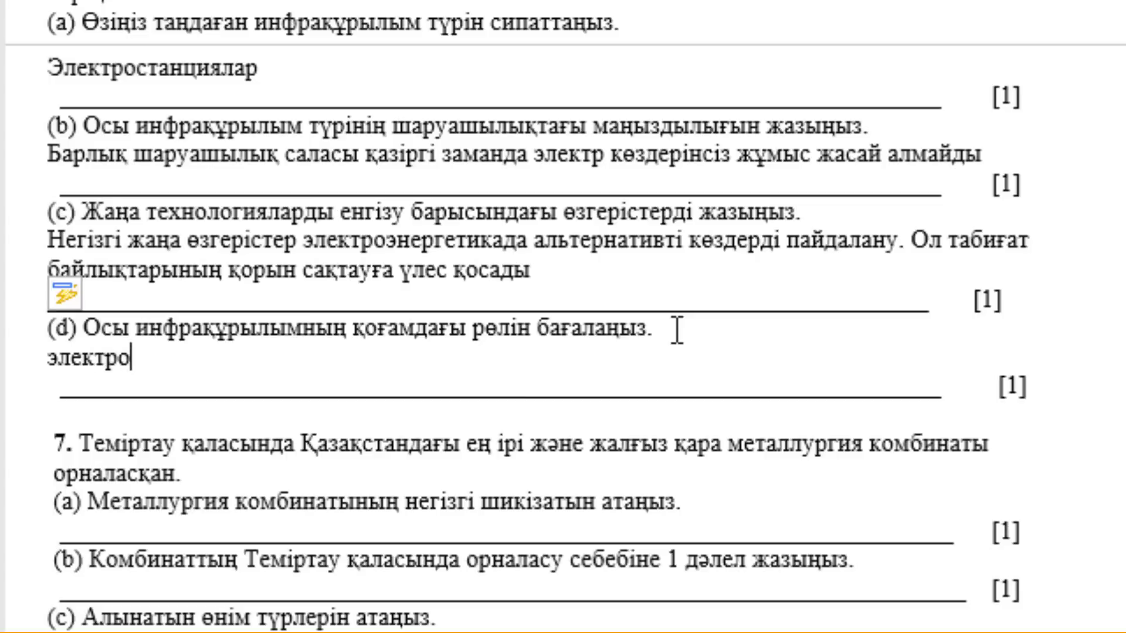
type("энерге")
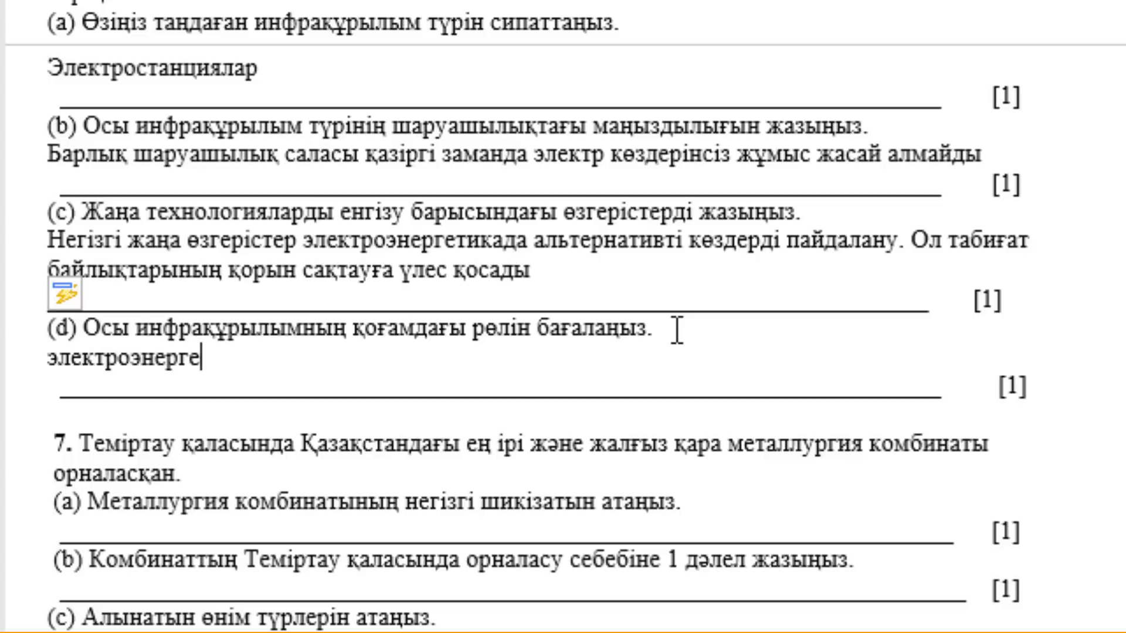
type("тиканың")
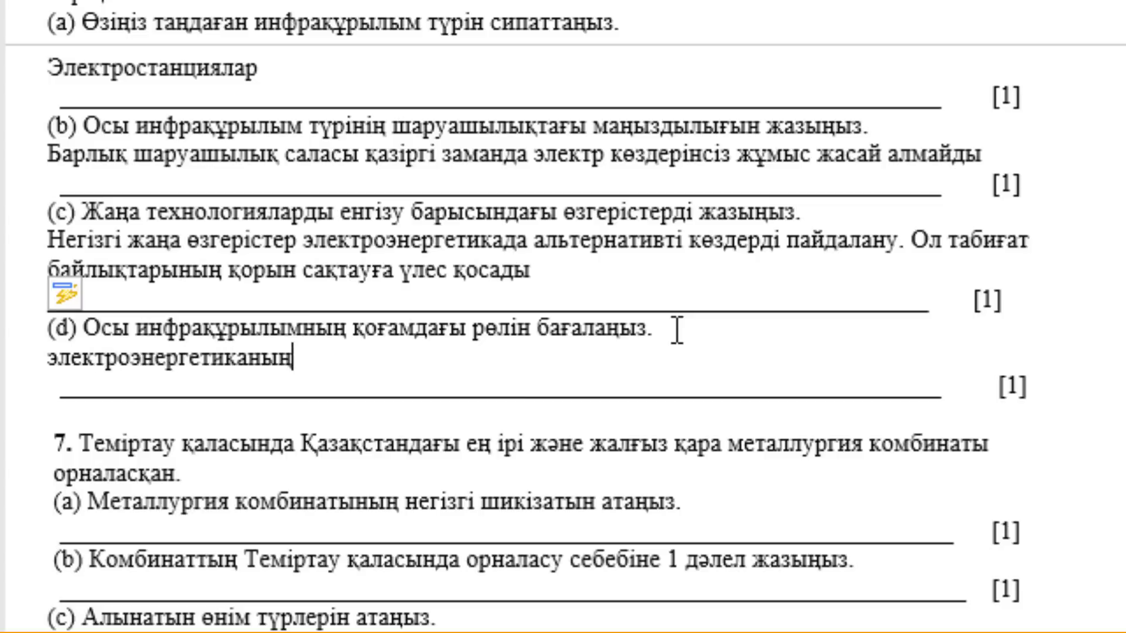
type(" қо")
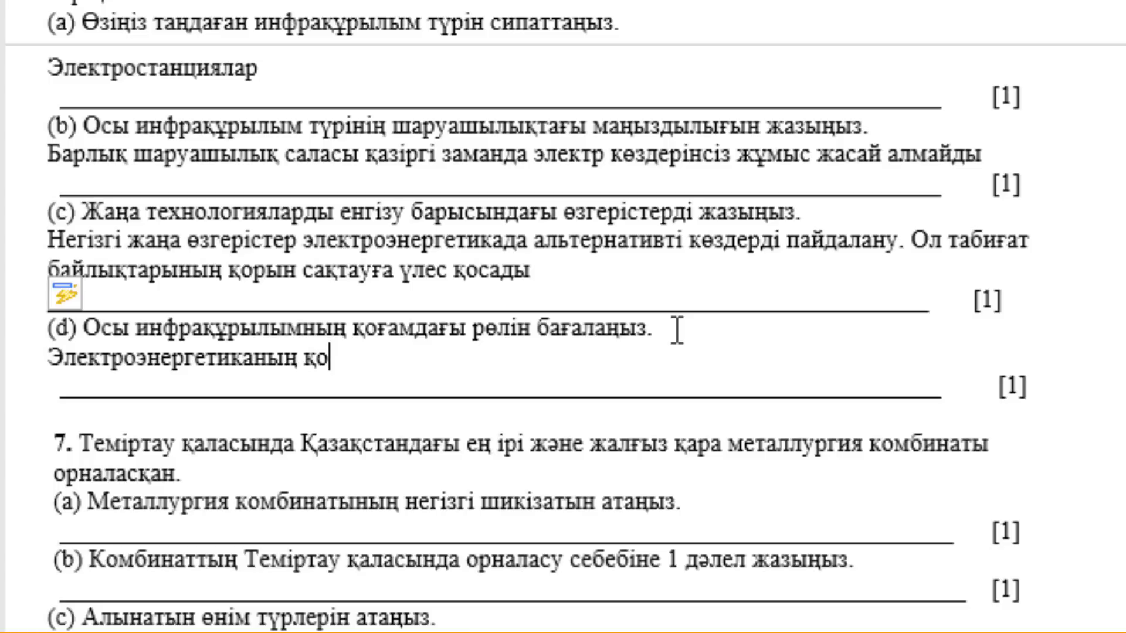
type("ғамда, ")
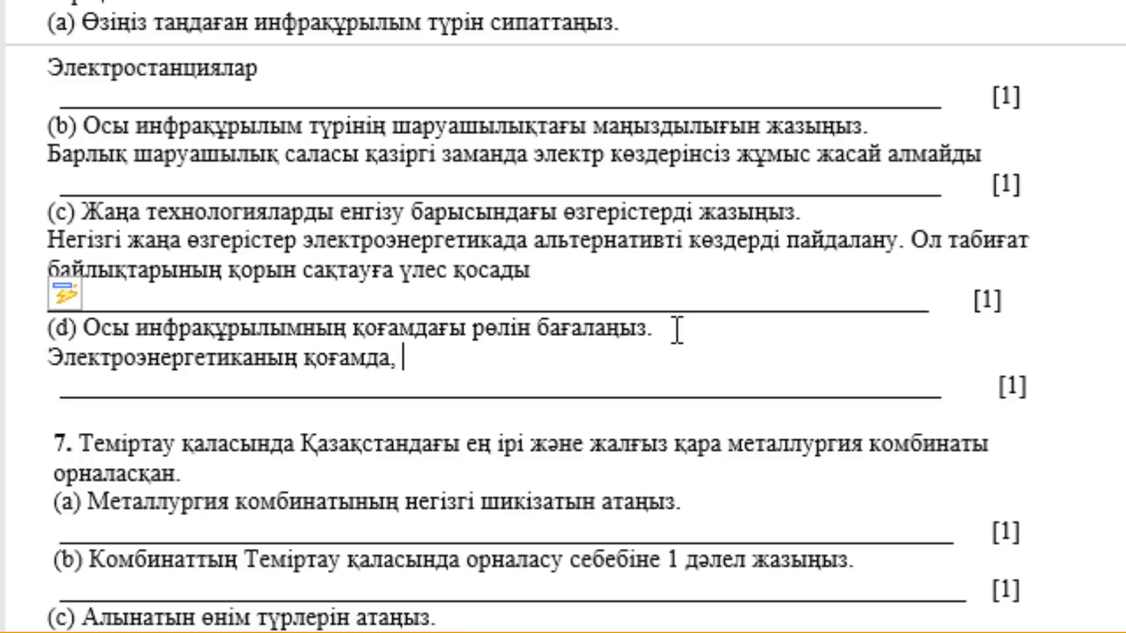
type("адам ")
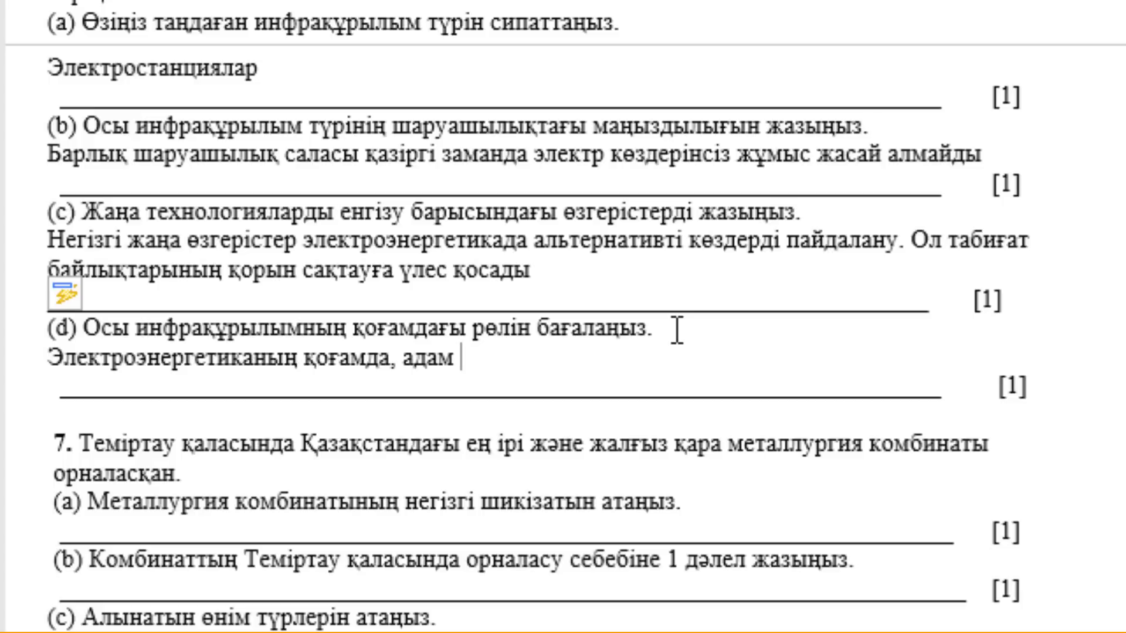
type("өміріндегі")
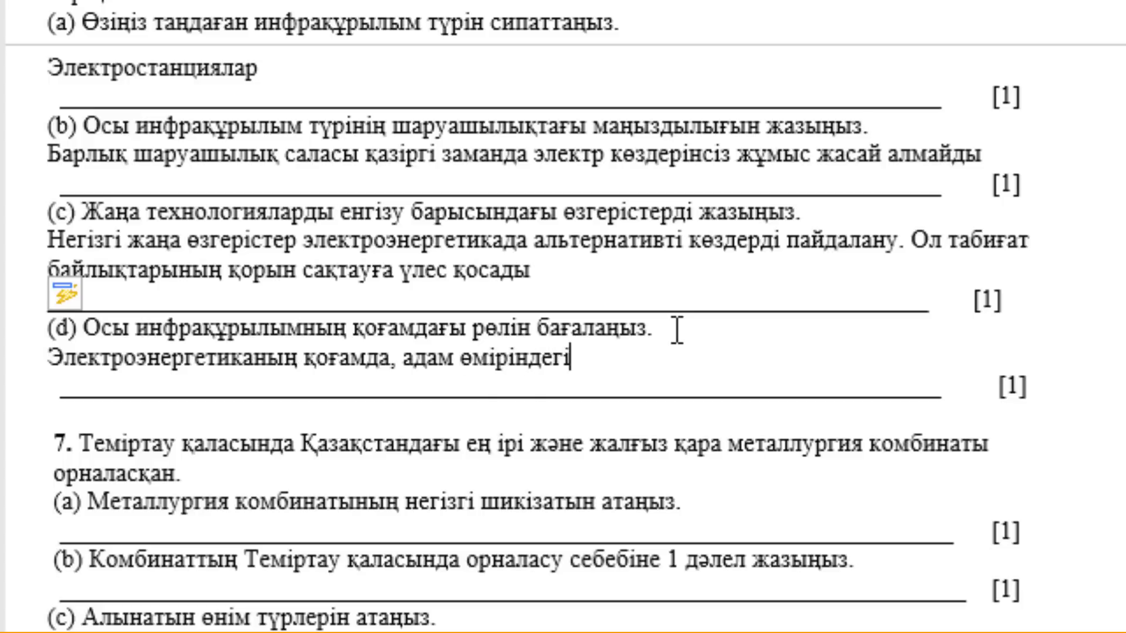
type(" рөлі ше")
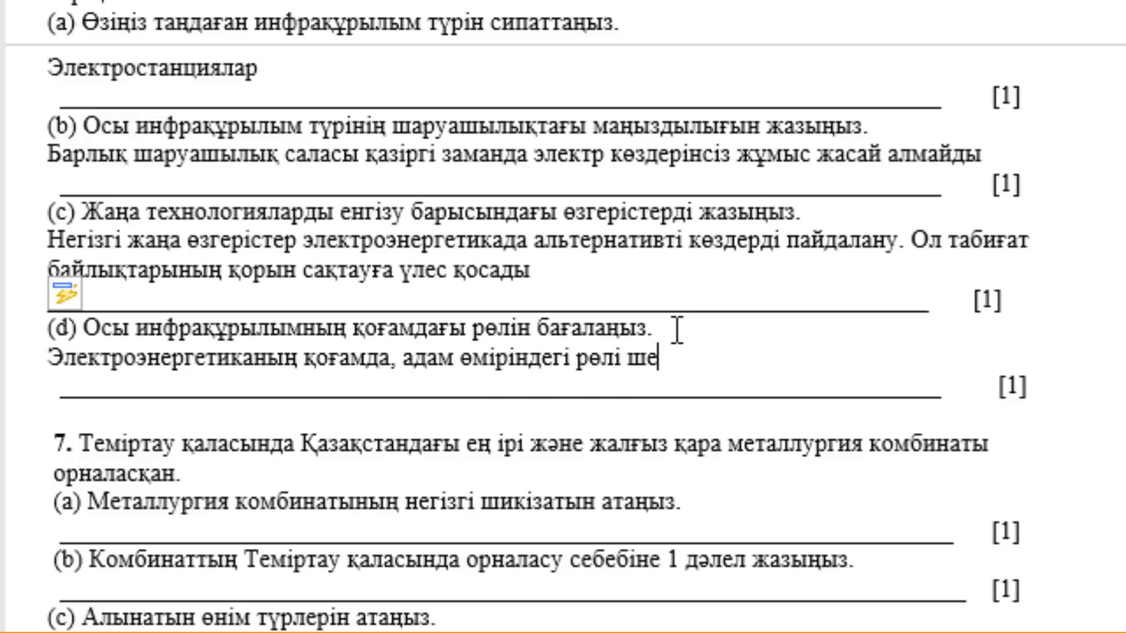
type("ксіз,")
type(" кү")
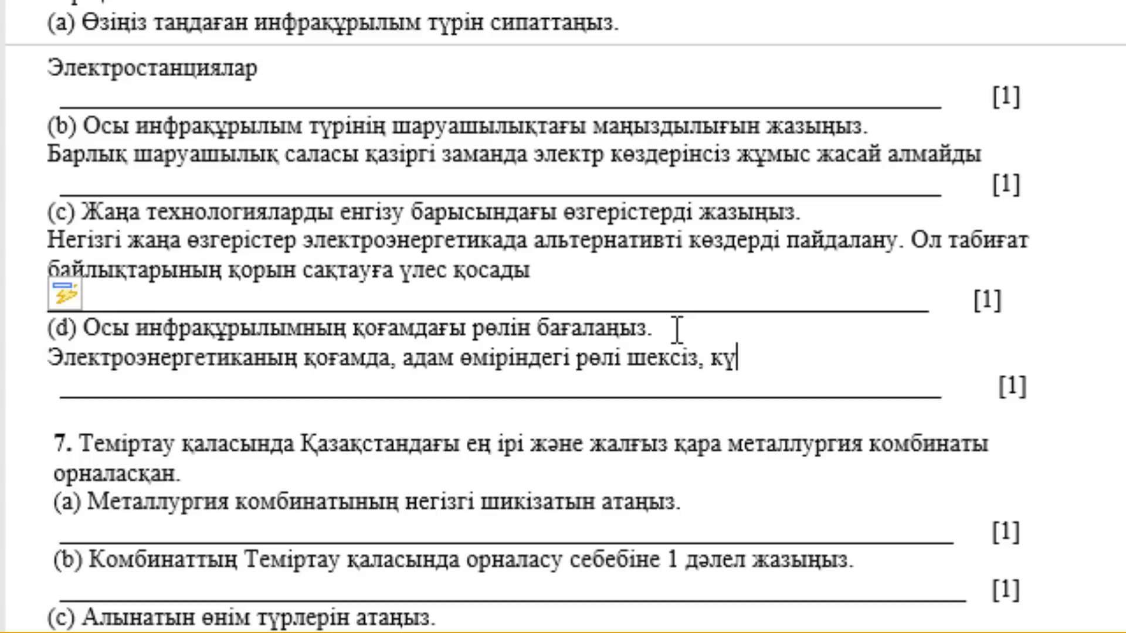
type("нделікті т")
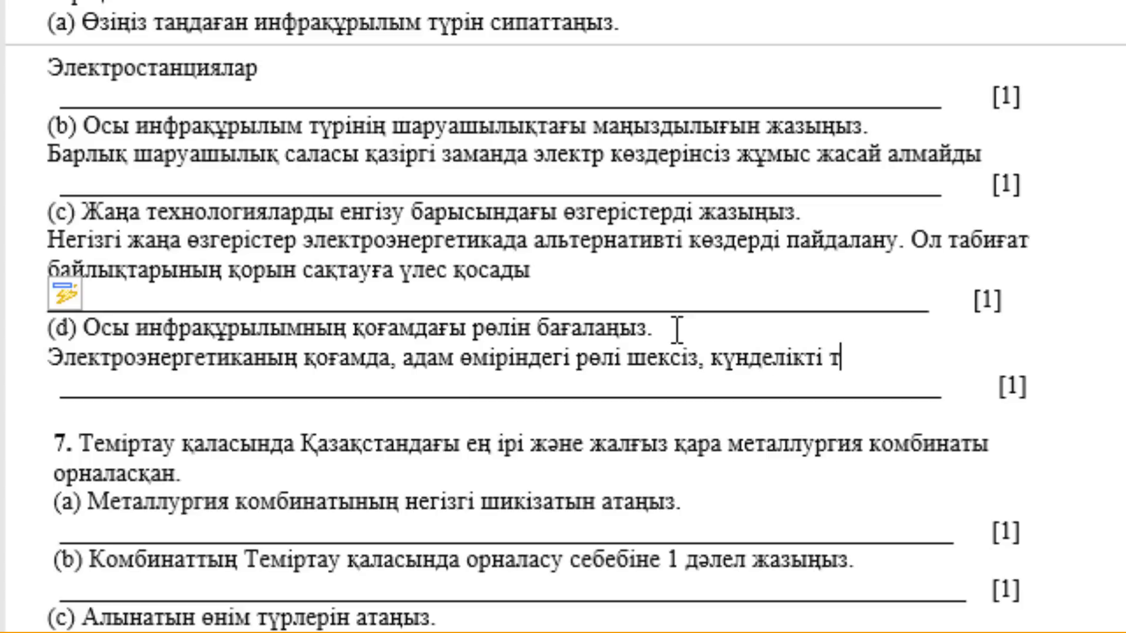
type("ірлікт")
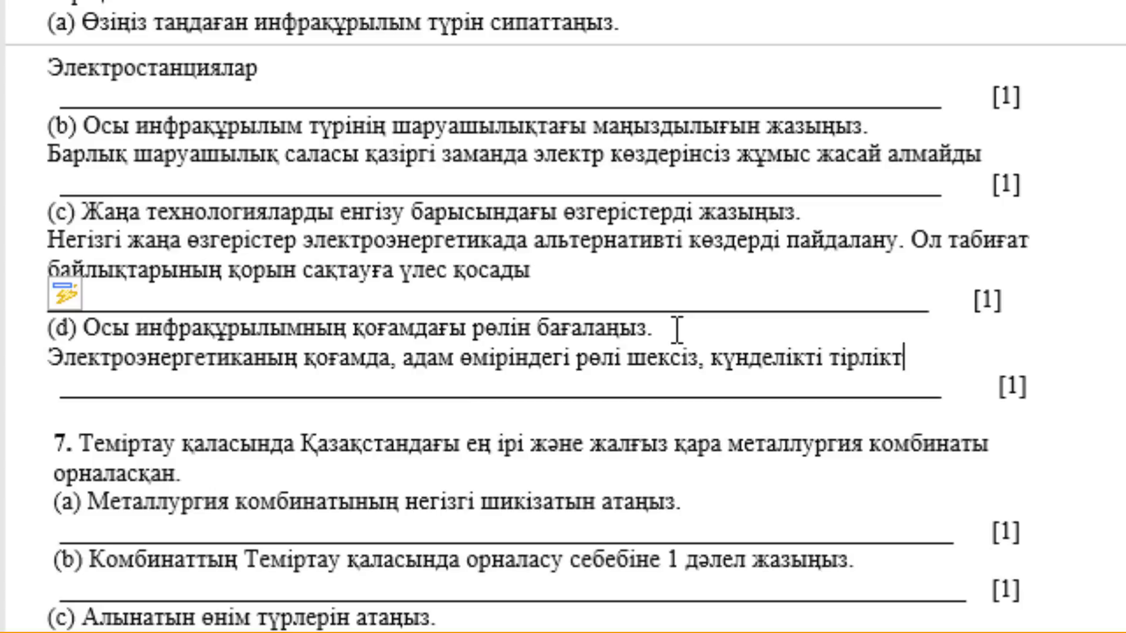
type("ен бастап, ")
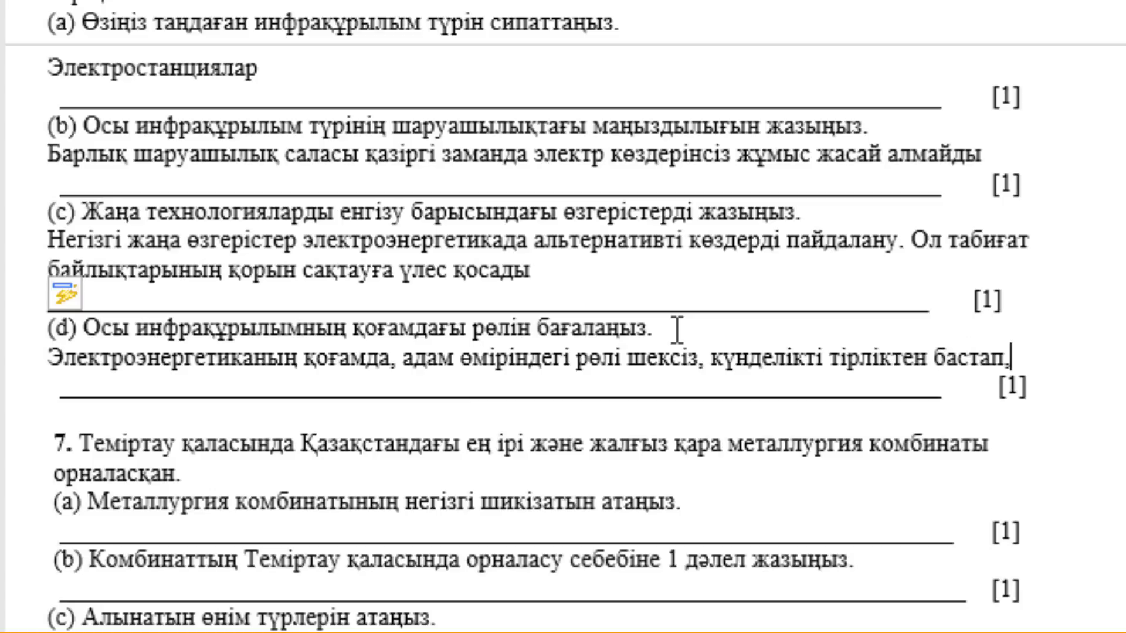
type("қоға")
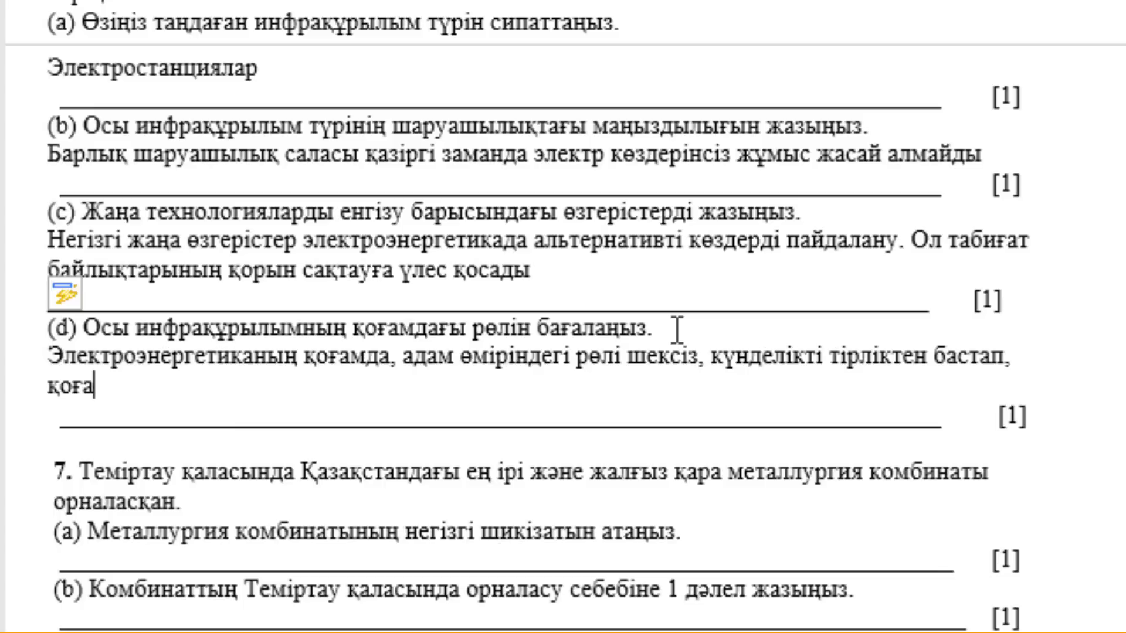
type("мдағы ")
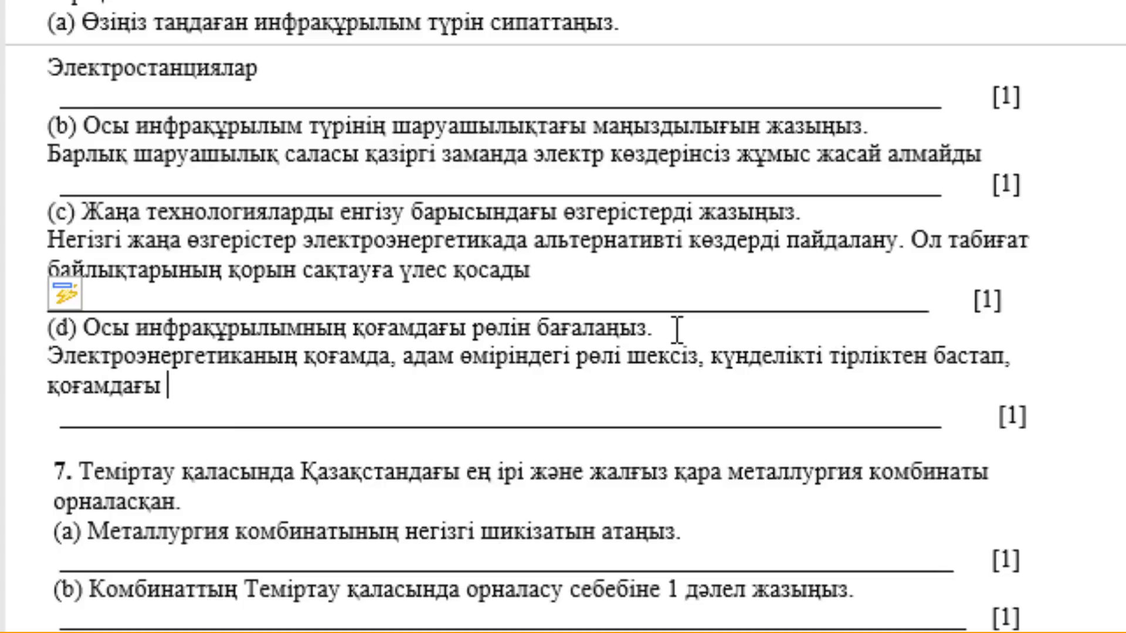
type("қолдануы")
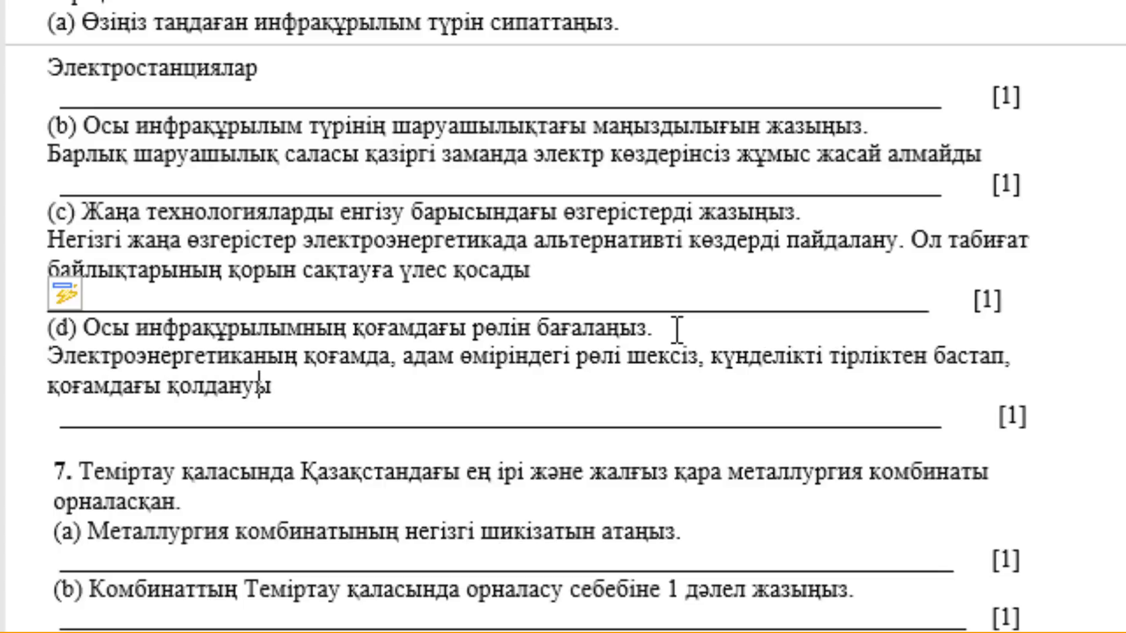
type("н ")
type("тереңдет")
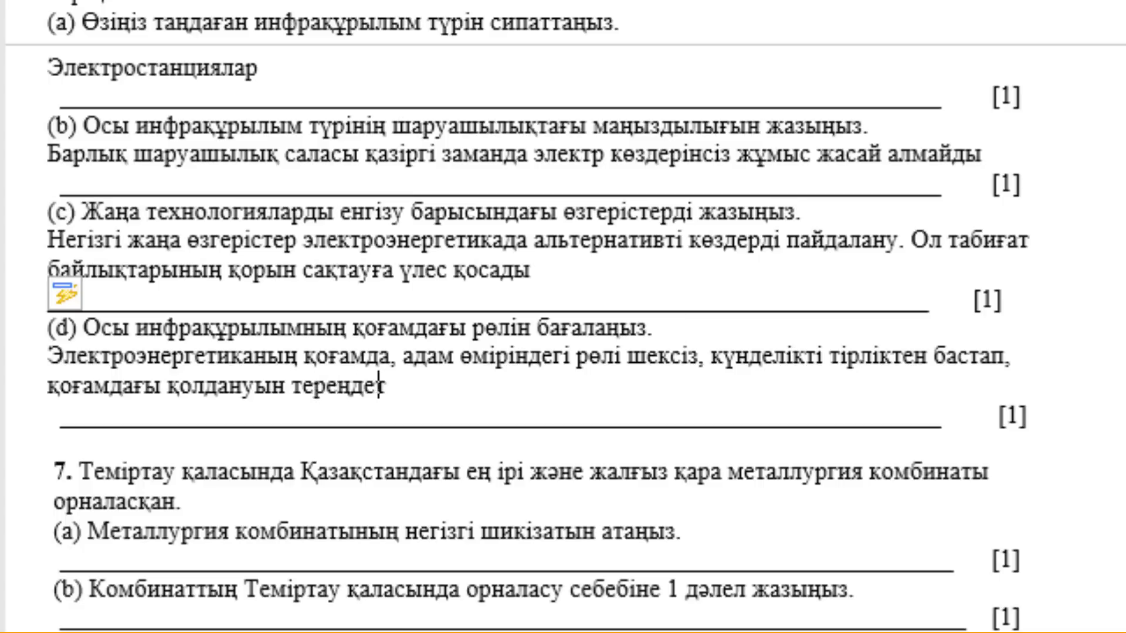
type("уге болады")
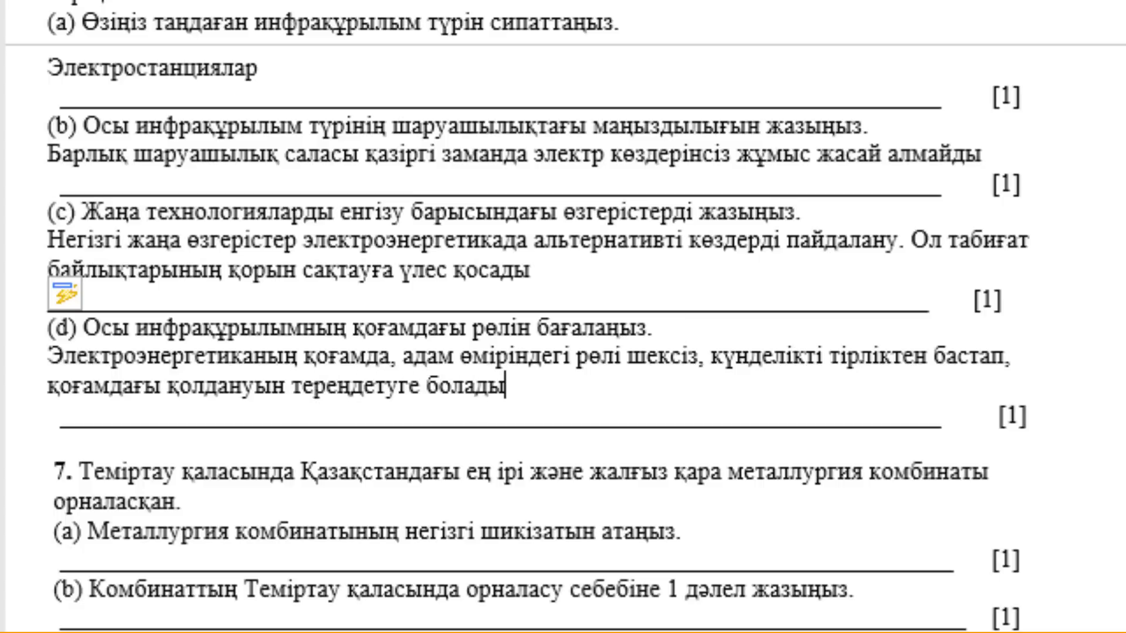
scroll(210, 285, "down", 2)
scroll(209, 285, "down", 1)
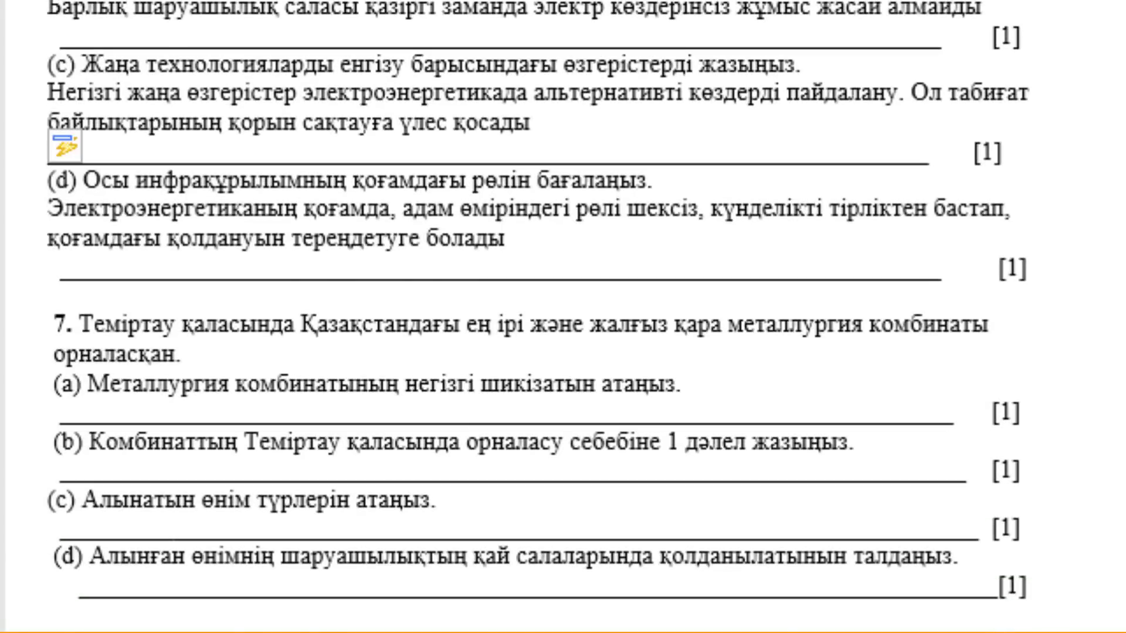
scroll(210, 286, "down", 4)
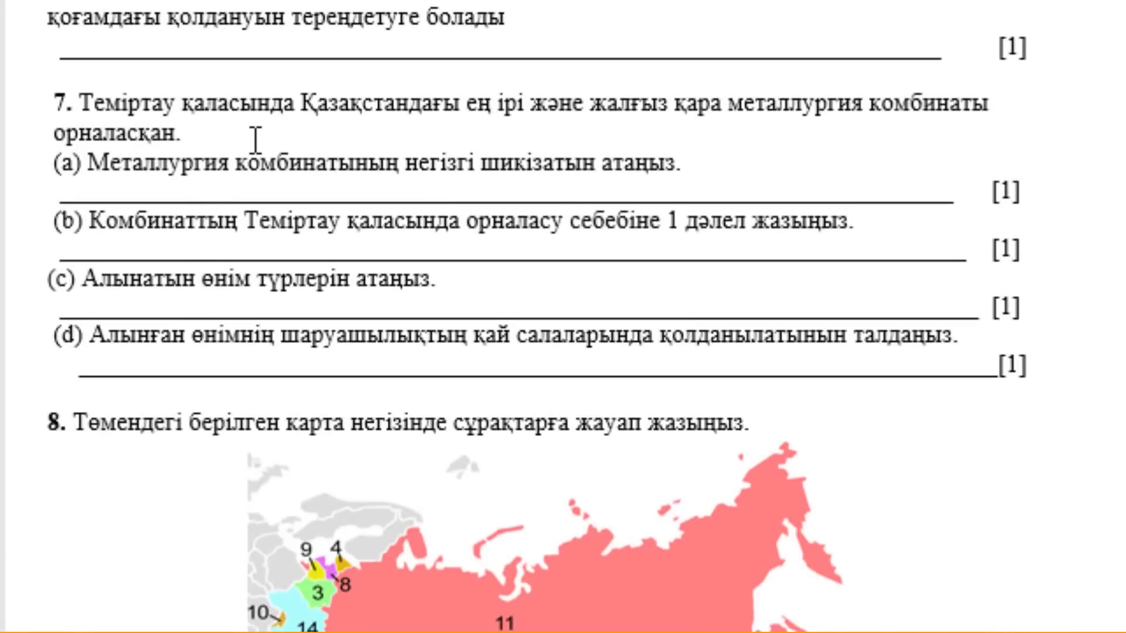
Answer question 7(a) on a new line with 'Темір мен көмір'.
left_click(256, 140)
left_click(694, 172)
key("Return")
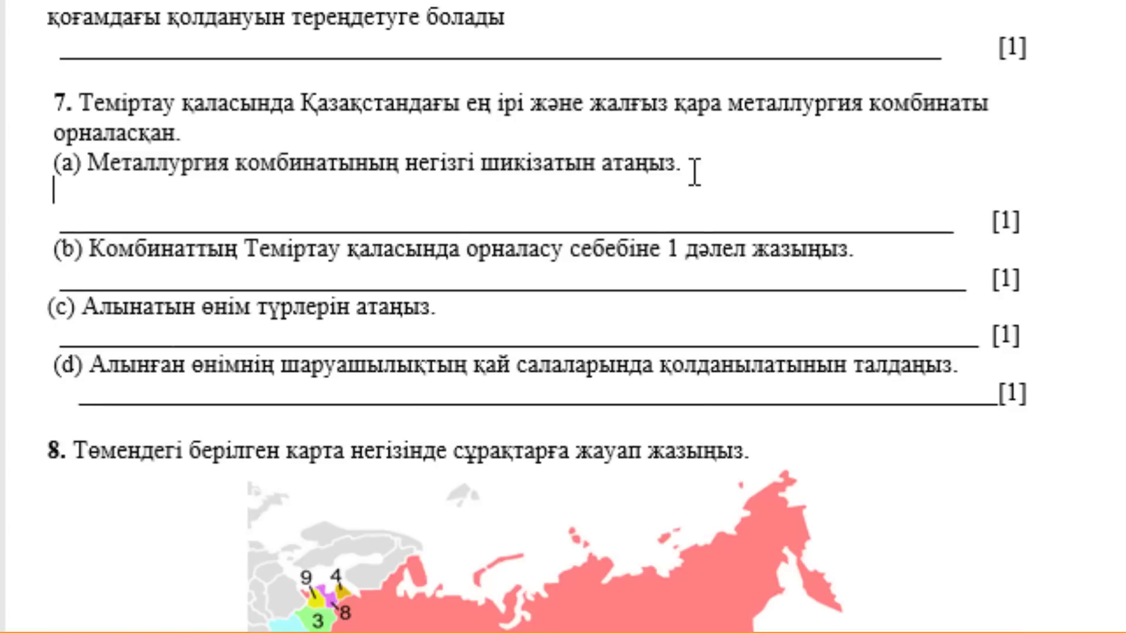
type("Темі")
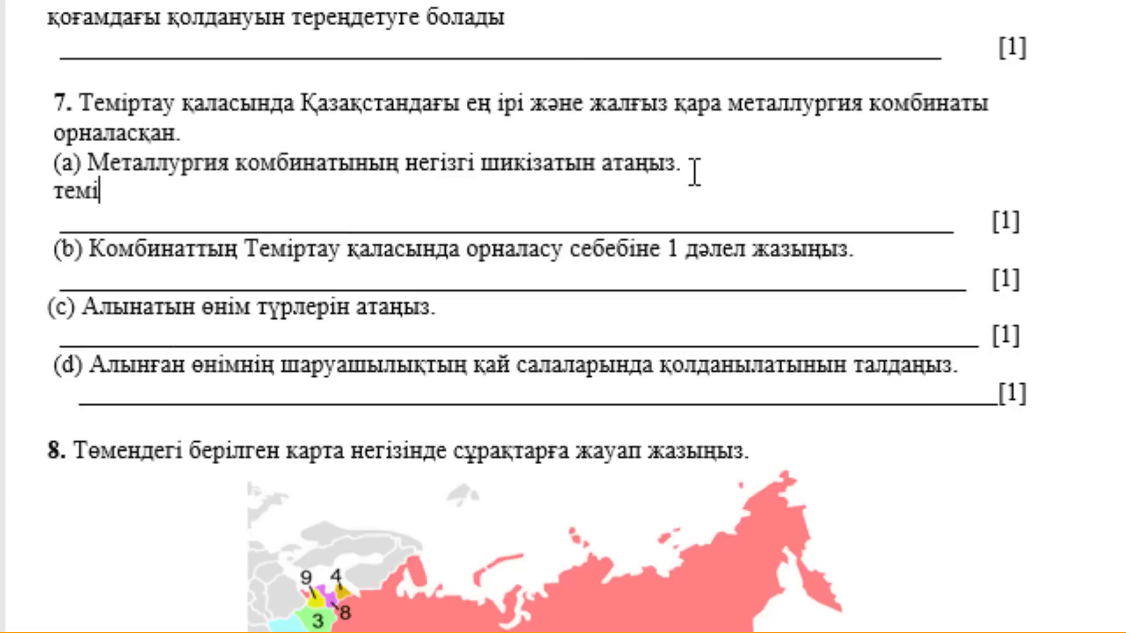
type("р мен кө")
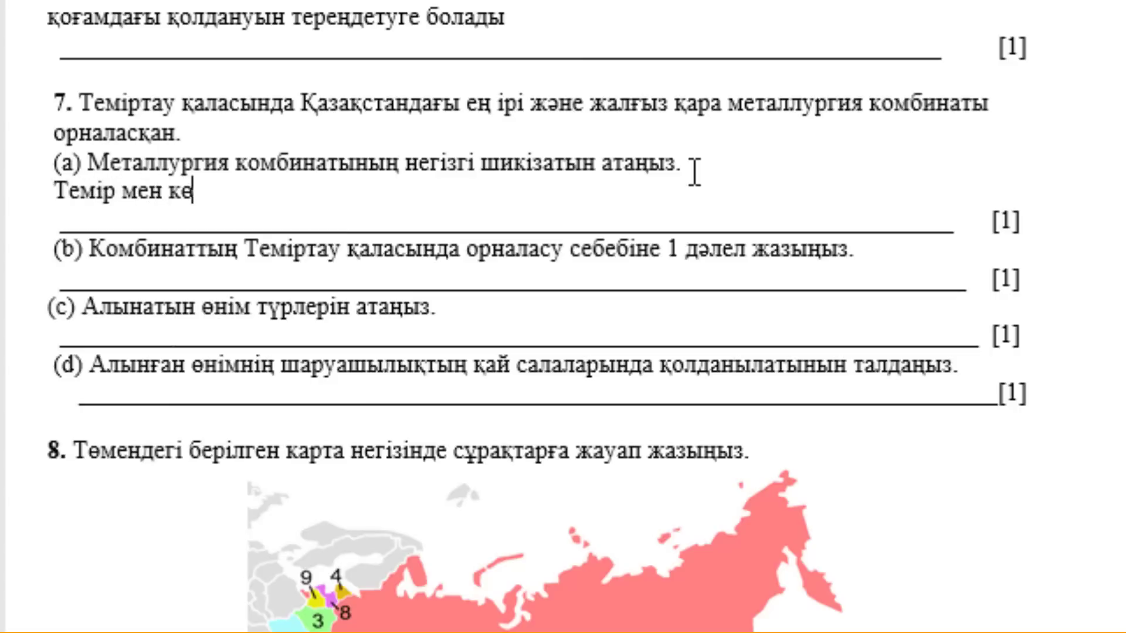
type("мір")
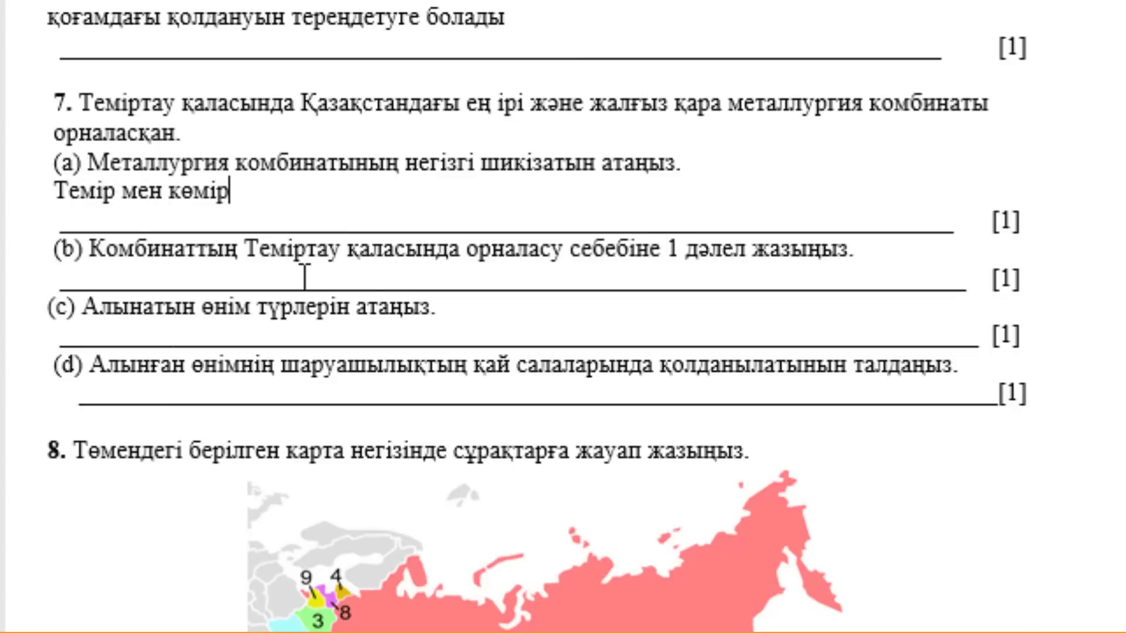
Answer 7(b): the main raw material, coal, is found nearby in Karaganda.
left_click(861, 251)
key("Return")
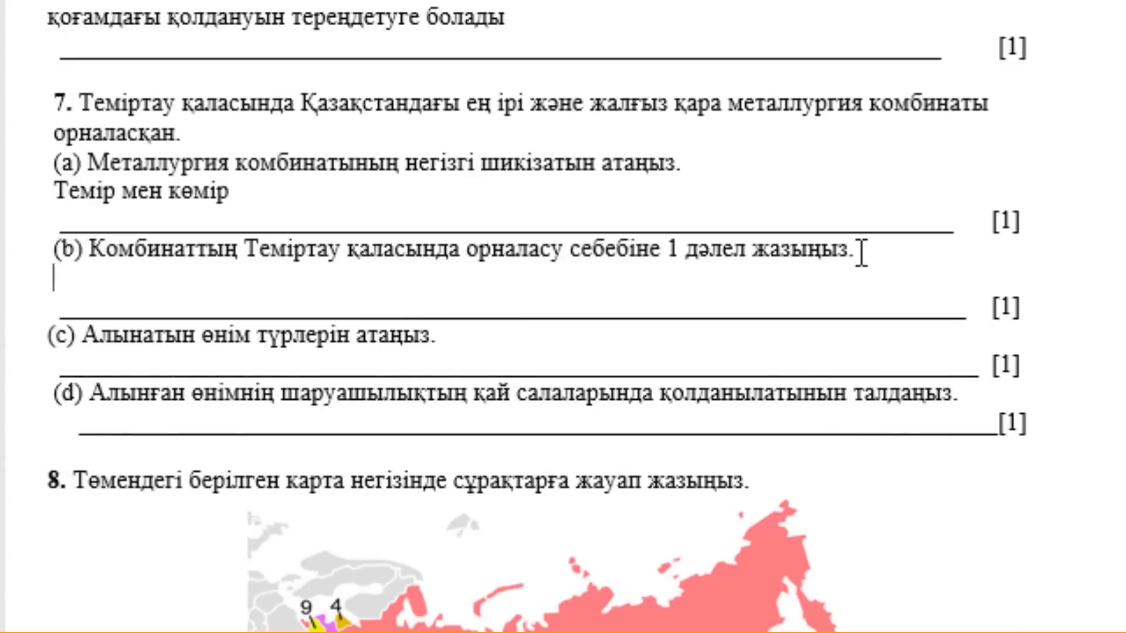
type("не")
type("гізгі ш")
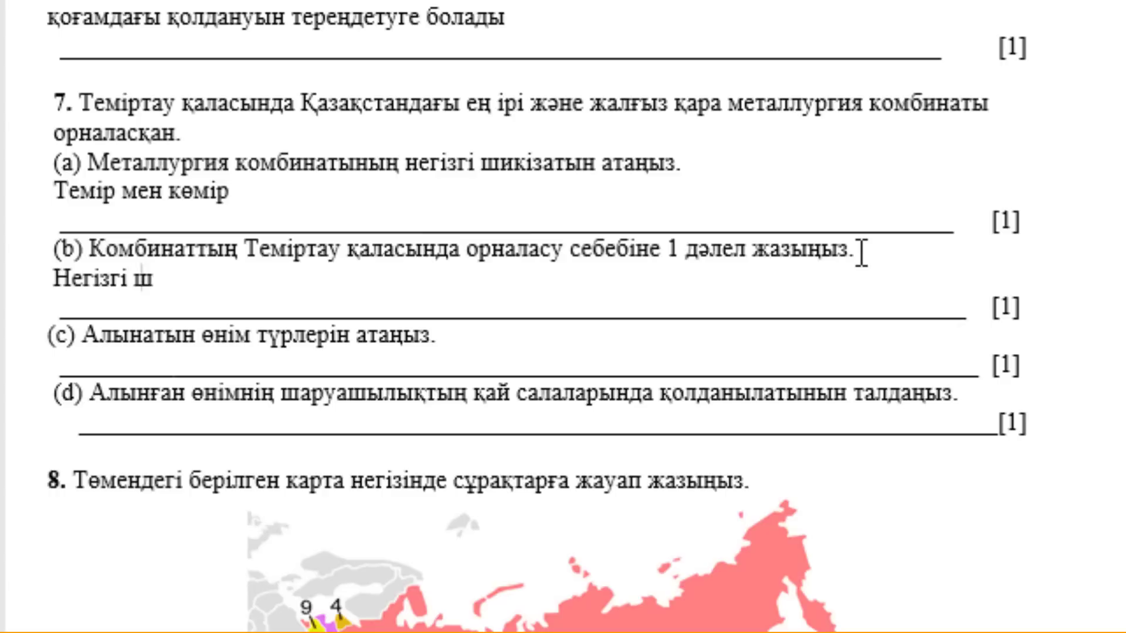
type("икізат ")
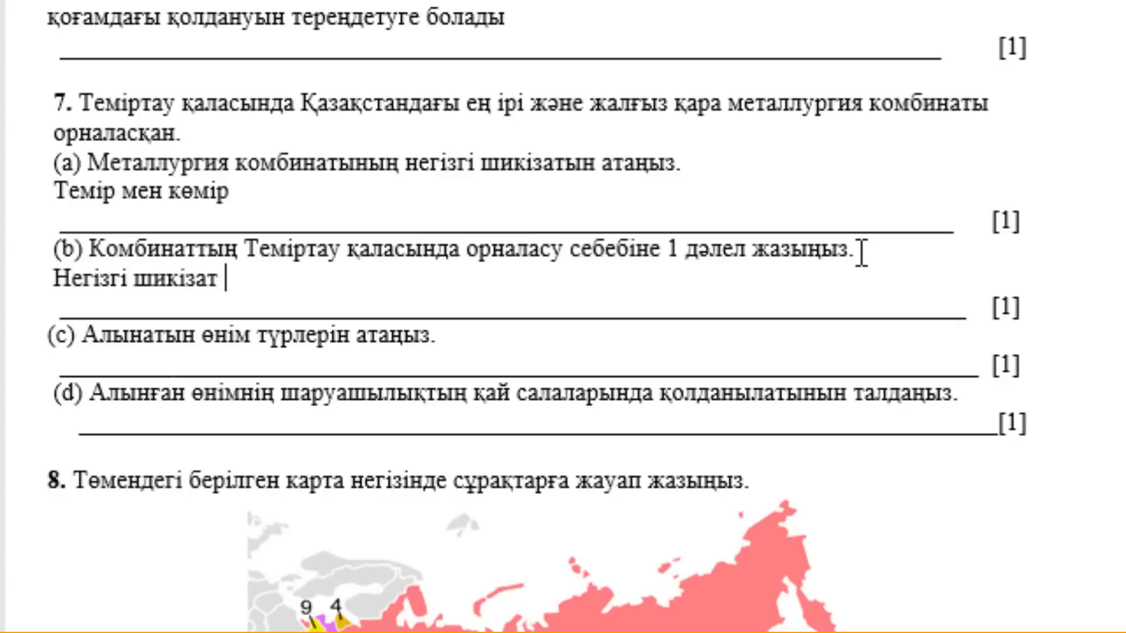
type("көмір")
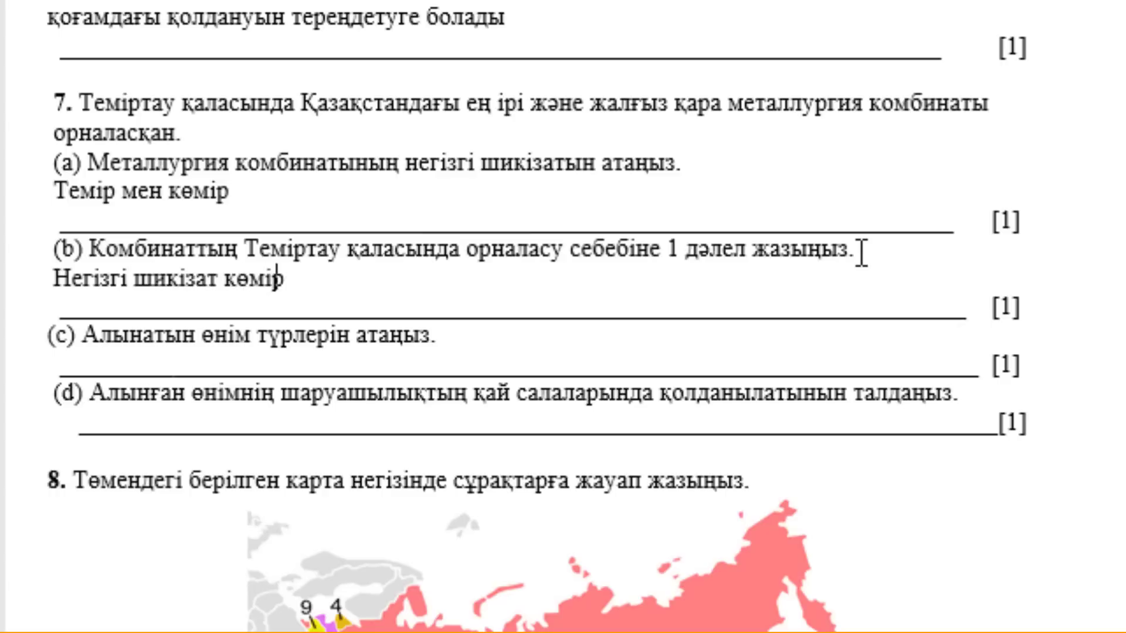
type("дің Қ")
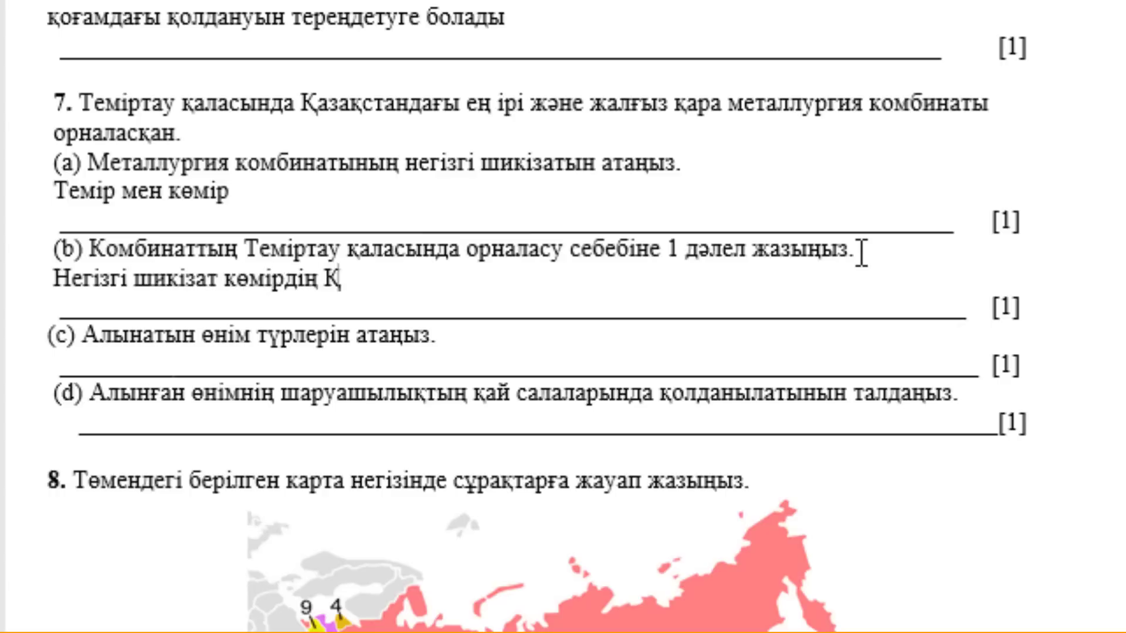
type("араған")
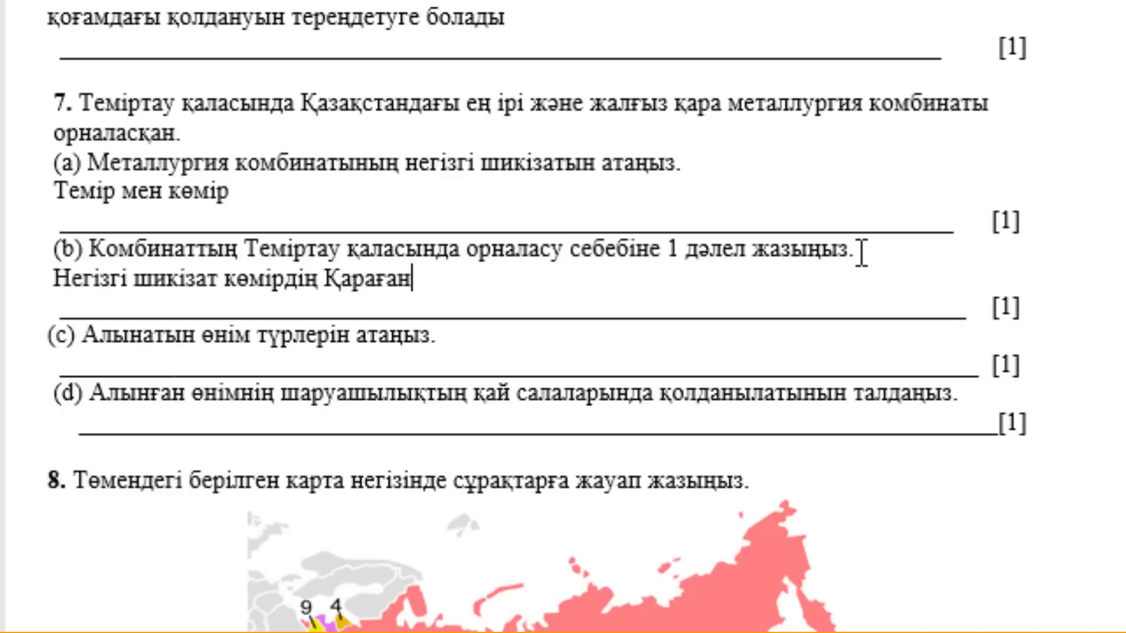
type("дыда ")
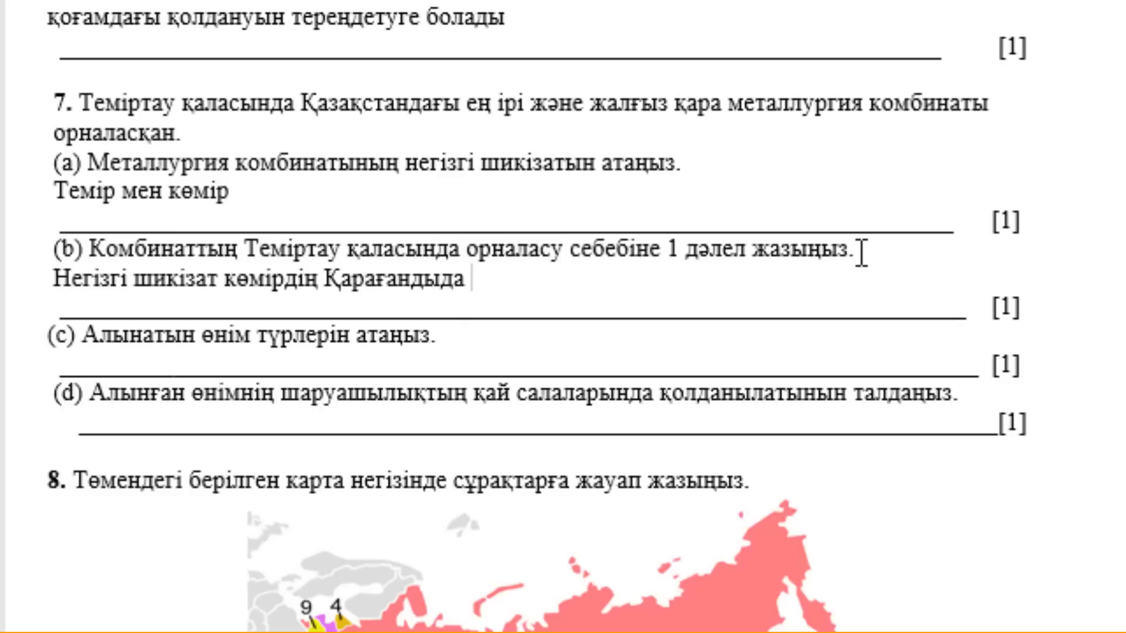
type("болуына")
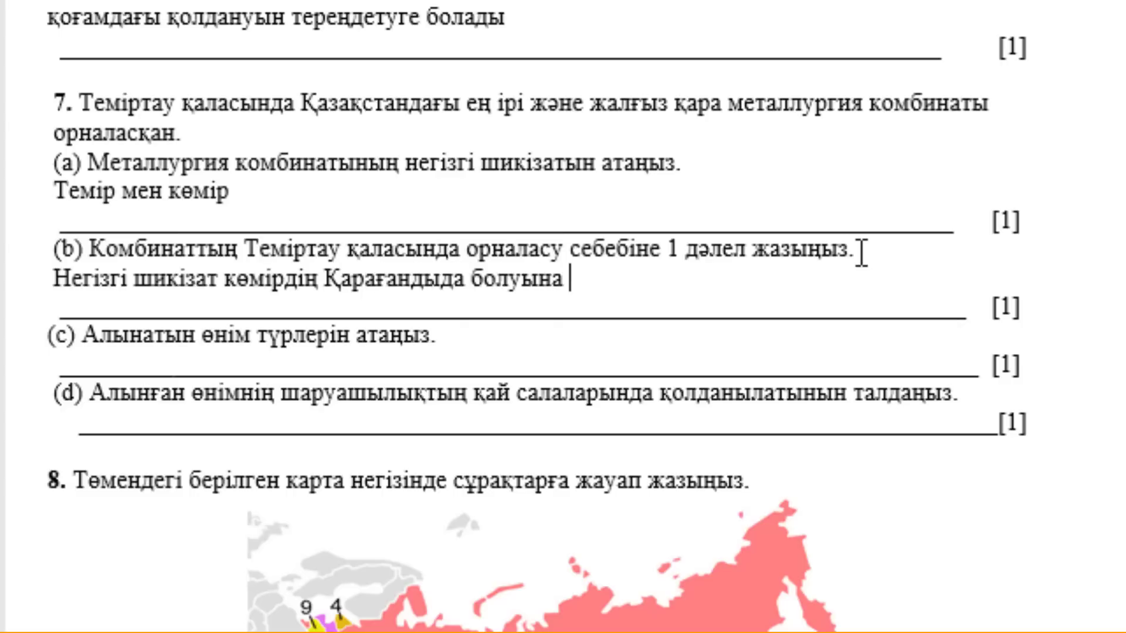
type("байланысты")
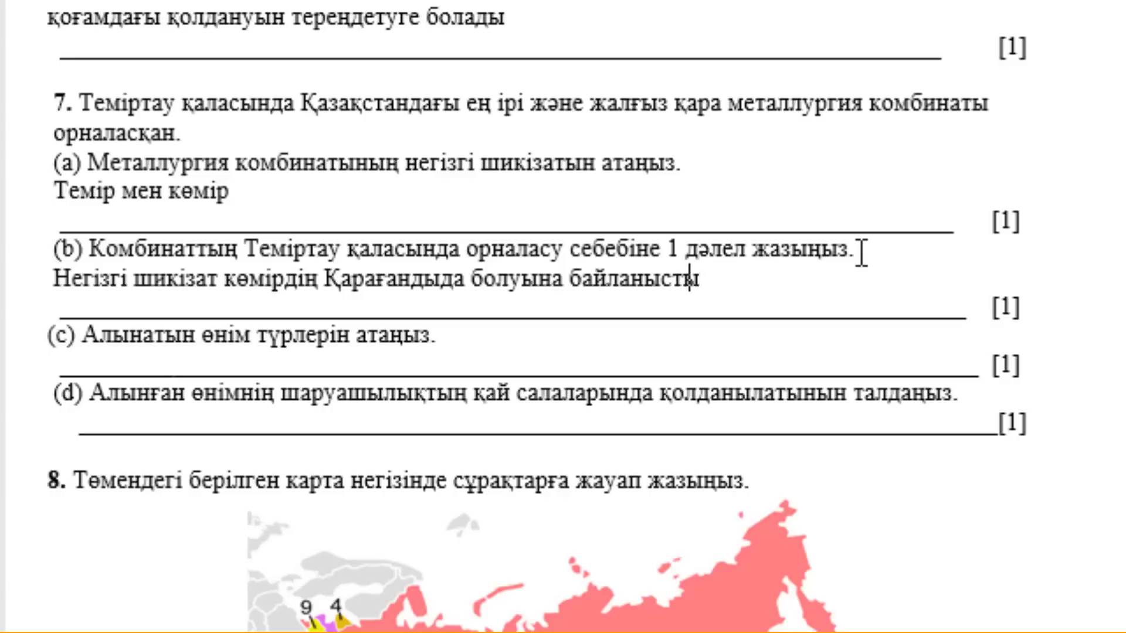
Answer the product-types part (d) with 'Болат, шойын, прокат'.
left_click(542, 341)
key("Return")
key("BackSpace")
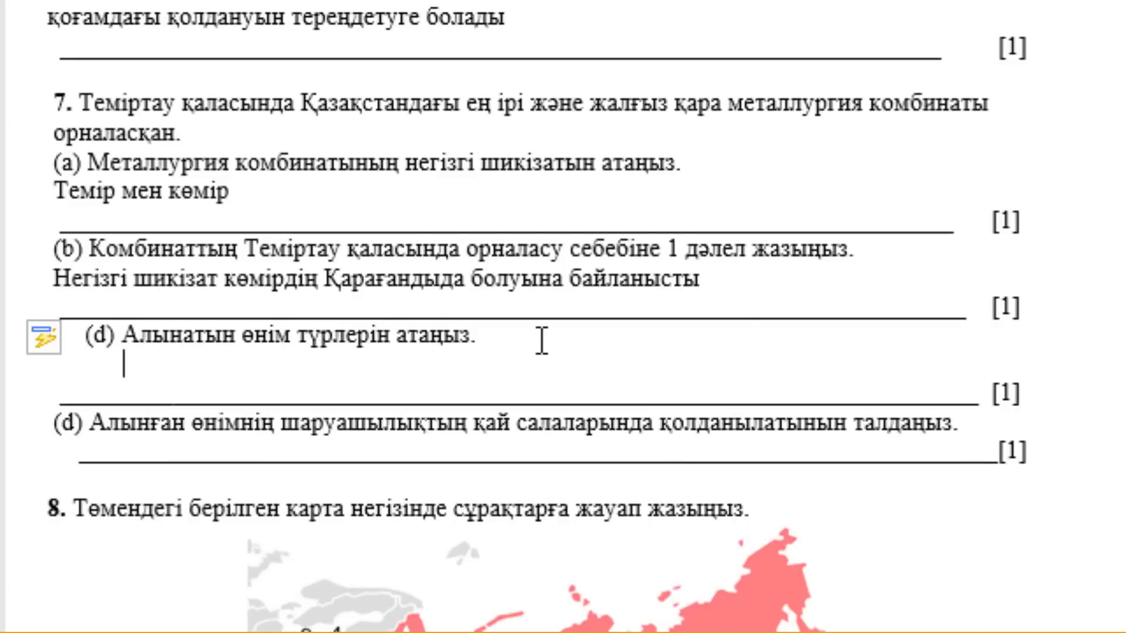
type("б")
type("олат, ")
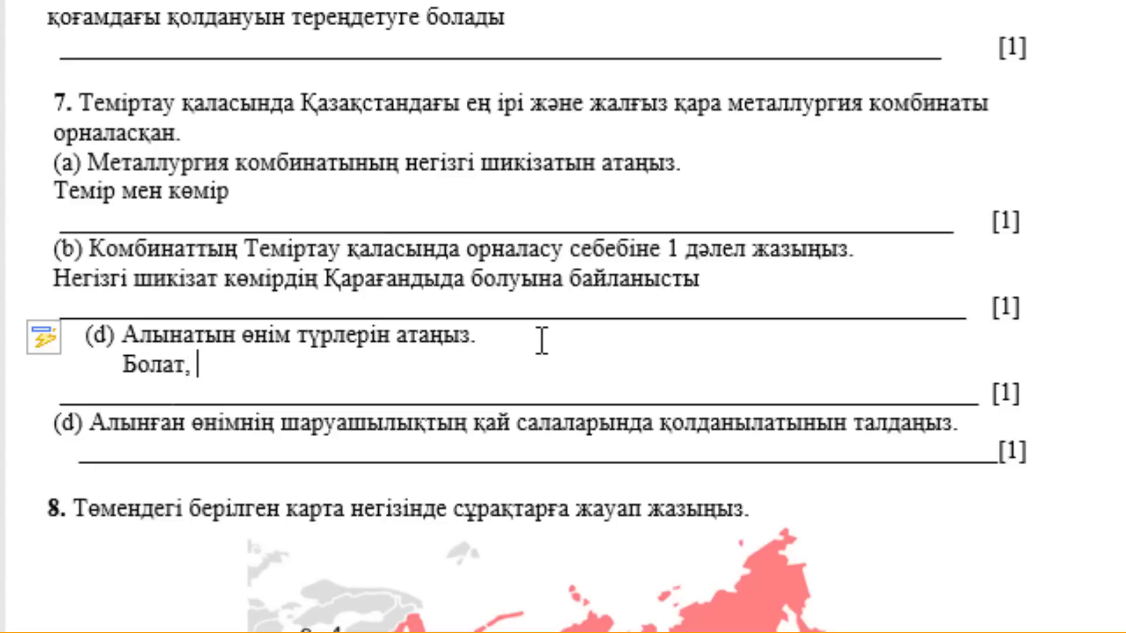
type("що")
key("BackSpace")
key("BackSpace")
type("шойын, ")
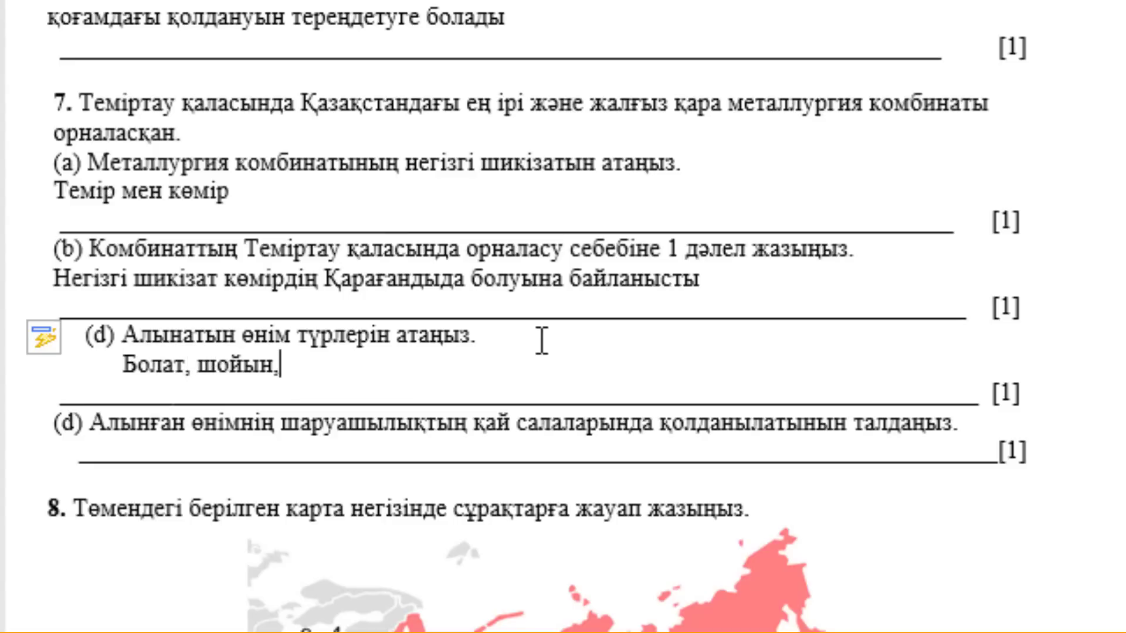
type("прок")
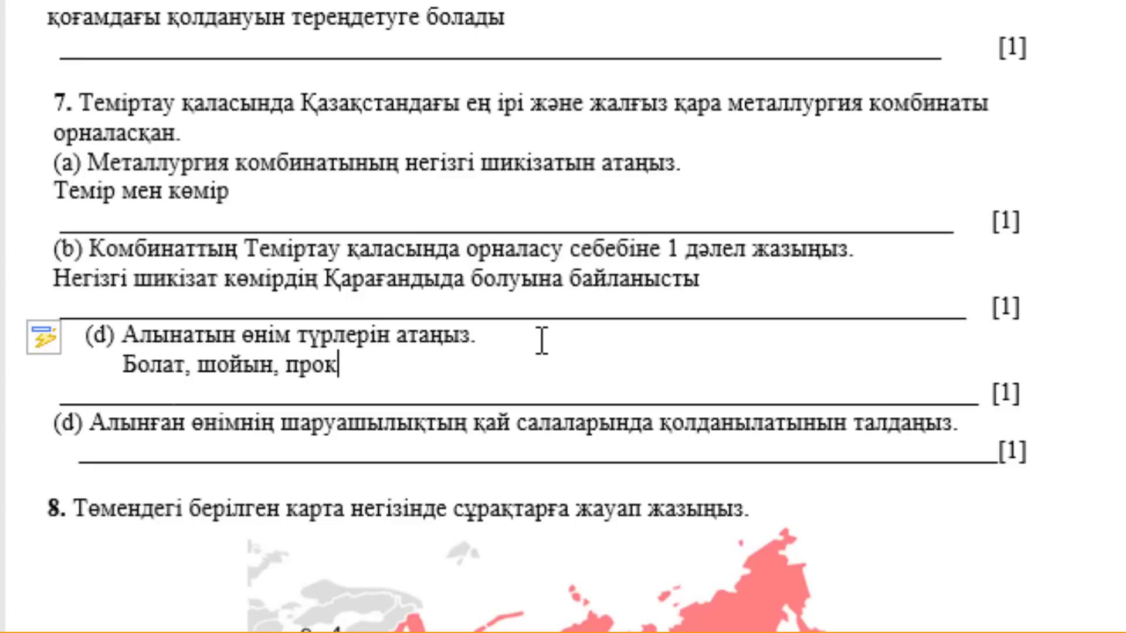
type("ат")
Answer the last part (e) with 'Машина жасау, прибор жасау'.
left_click(958, 421)
key("Return")
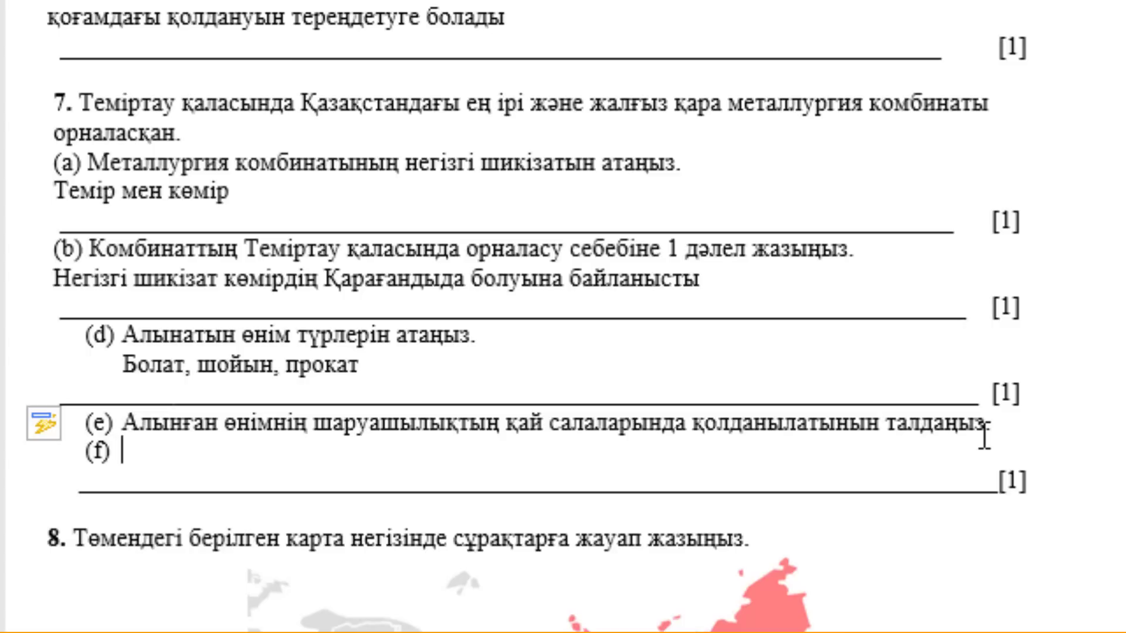
key("BackSpace")
type("машина")
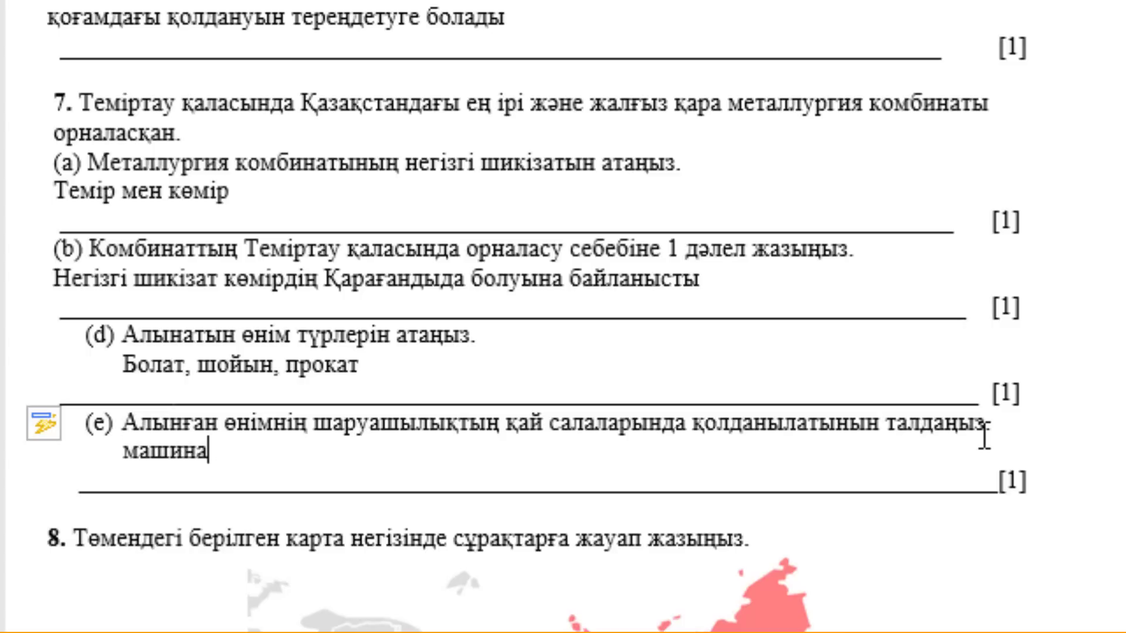
type(" с")
key("BackSpace")
type("жасау")
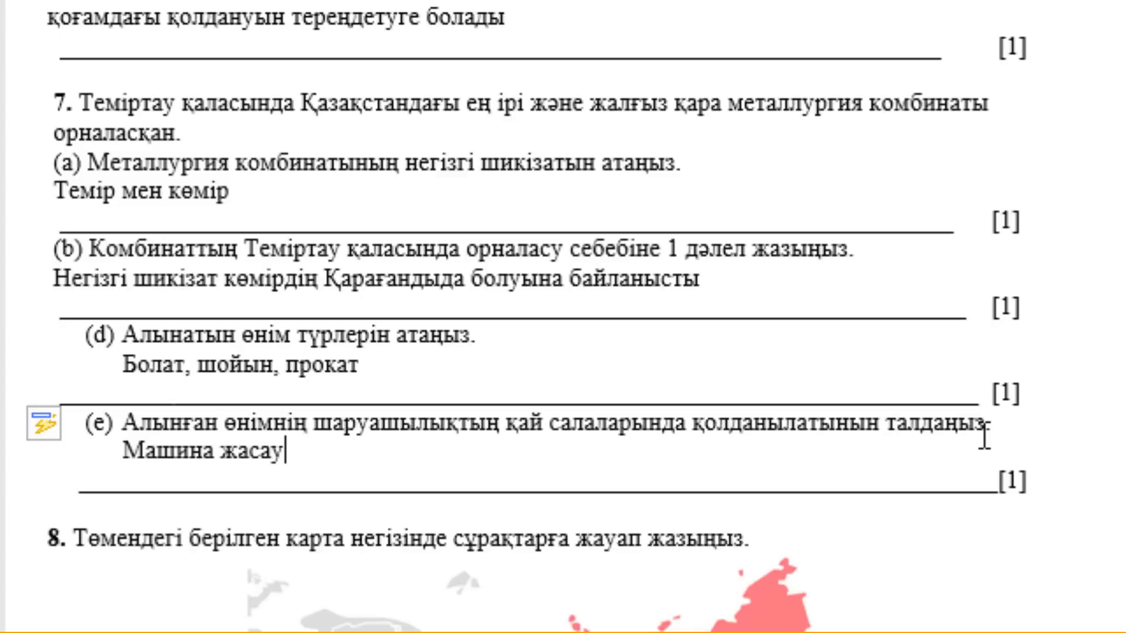
type(", при")
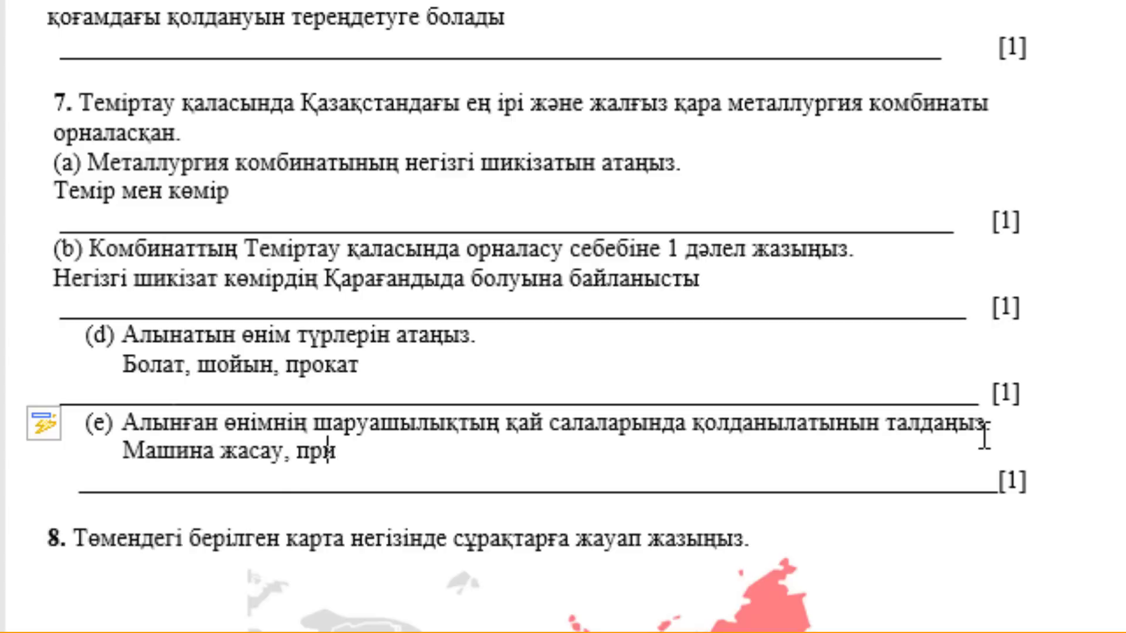
type("бор жасау")
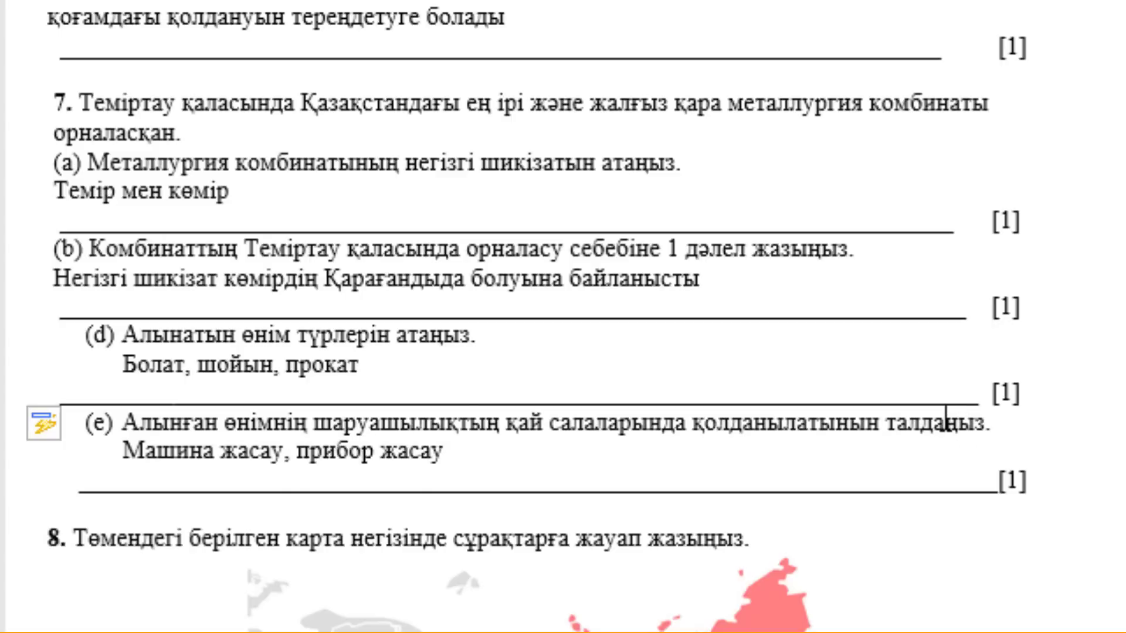
List the CIS members under 8(a): Ресей, Қазақстан, Украина, Беларусь, Молдова, through Тәжікстан.
scroll(924, 395, "down", 5)
scroll(924, 396, "down", 4)
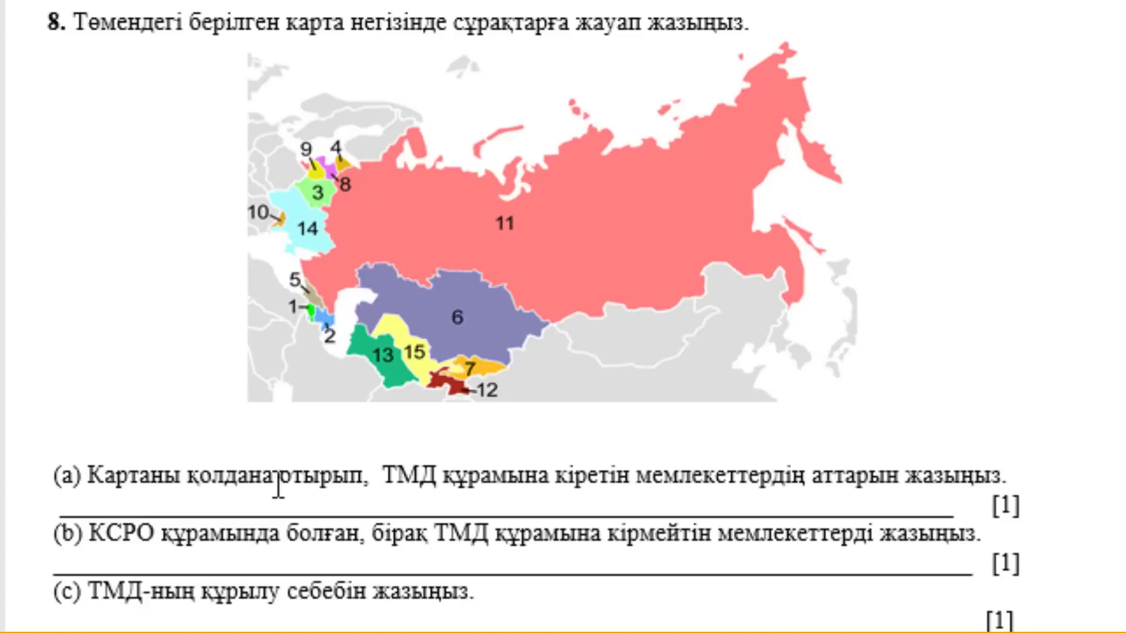
left_click(1020, 479)
key("Return")
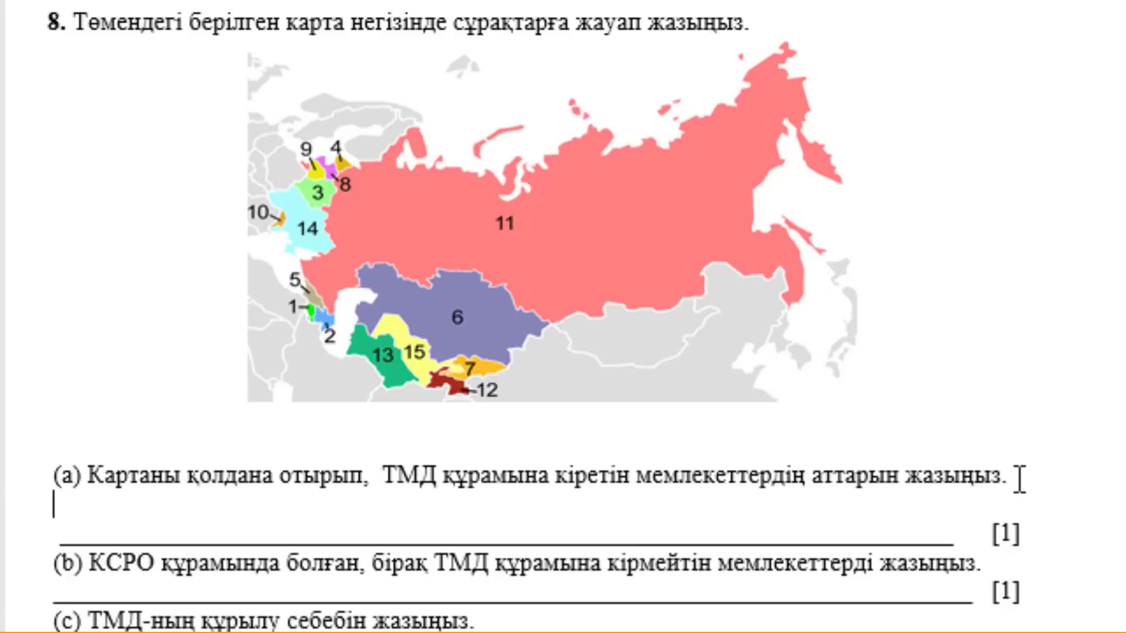
type("Ре")
type("сей, ")
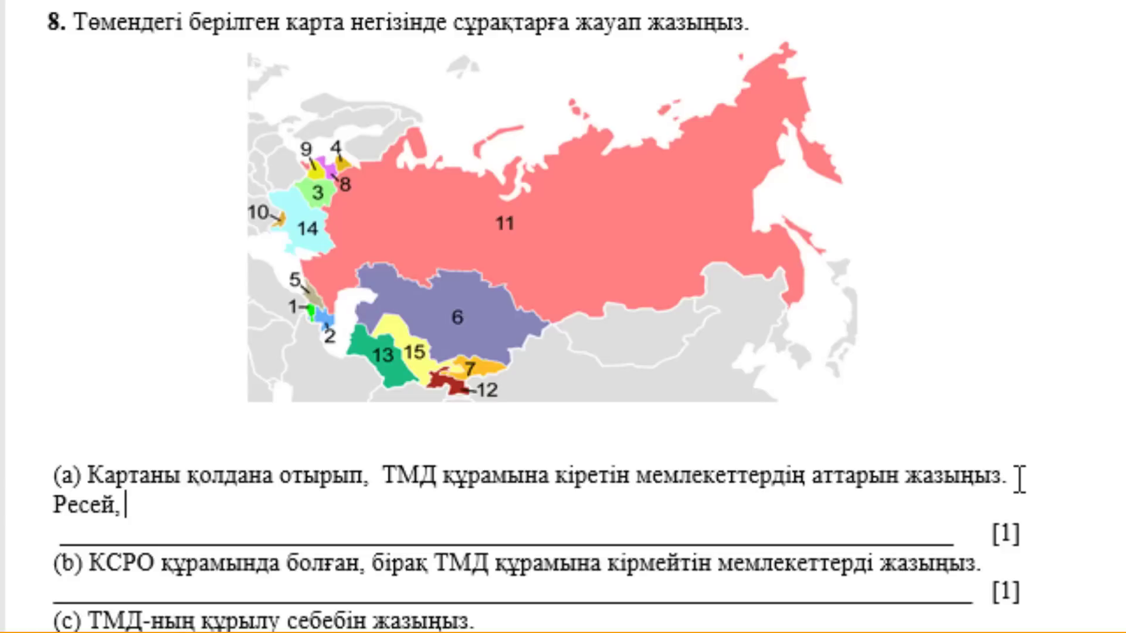
type("Қазақс")
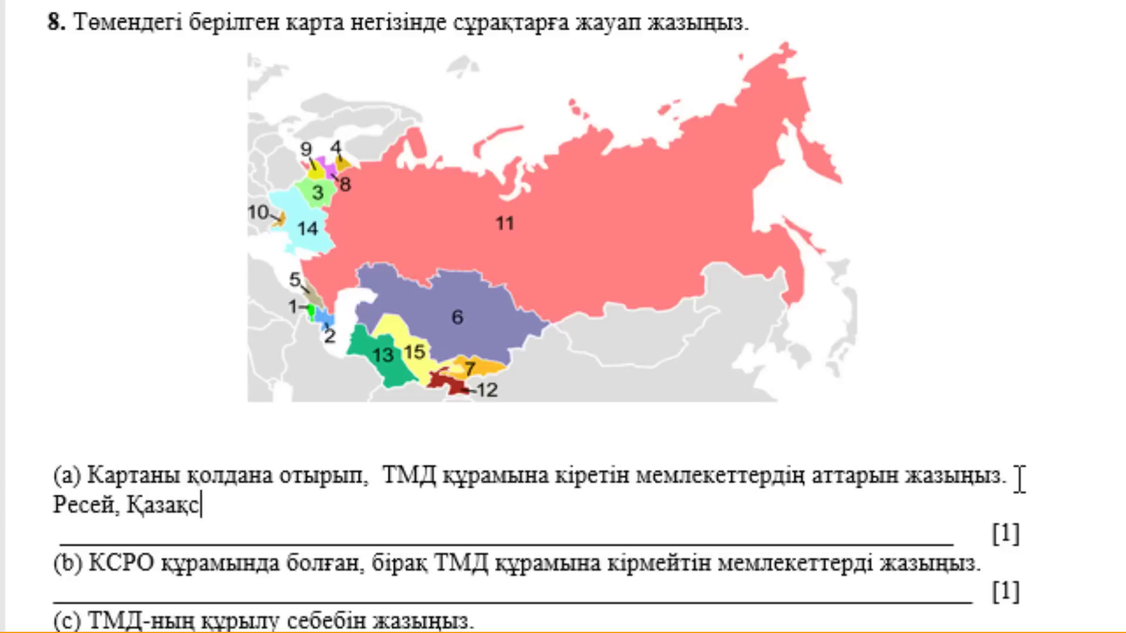
type("а")
key("BackSpace")
type("тан, ")
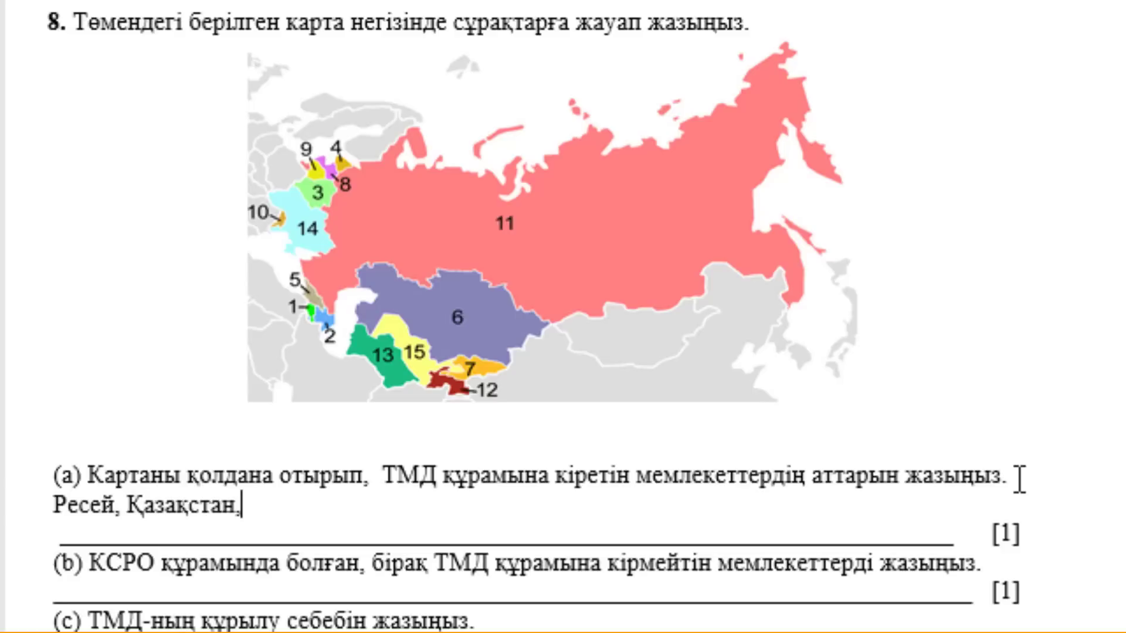
type("У")
type("краина")
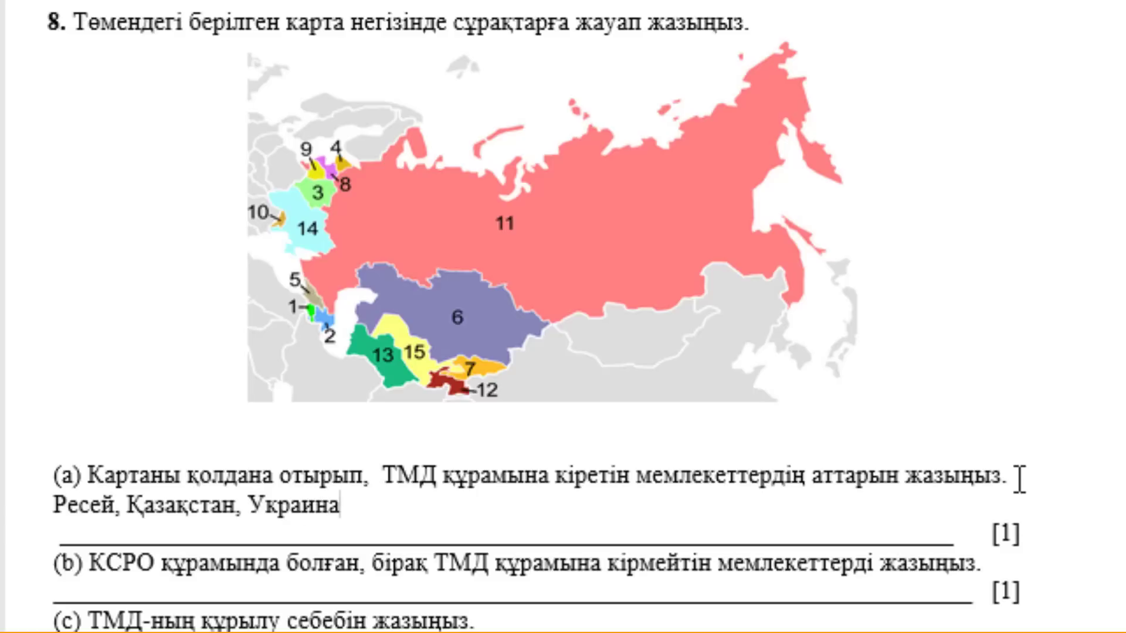
type(", Бе")
type("ларусь, ")
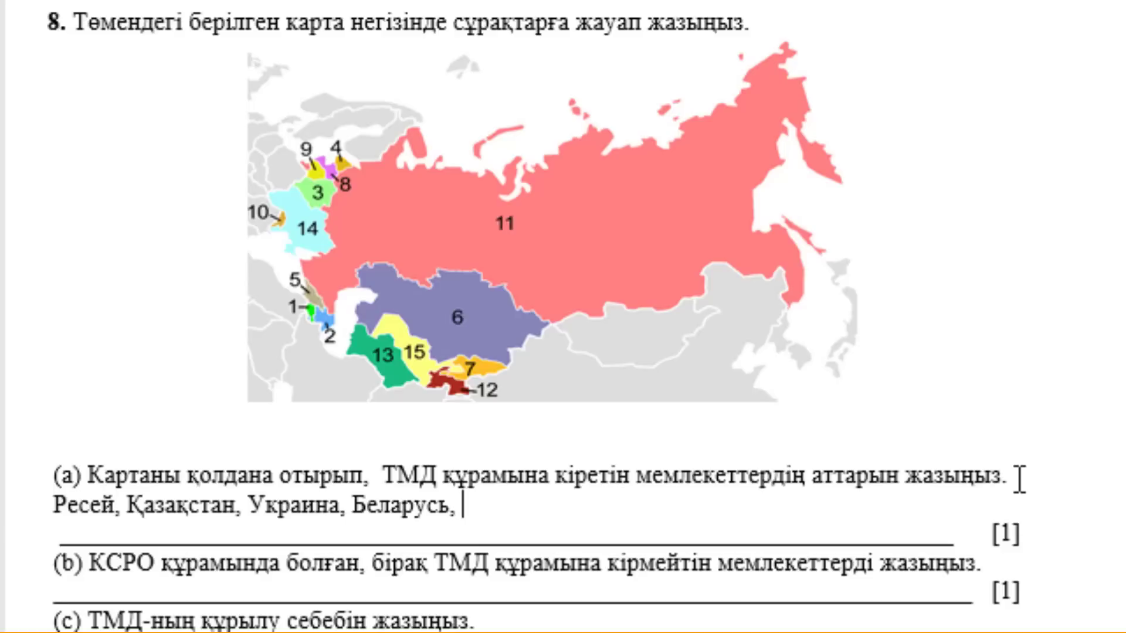
type("Мол")
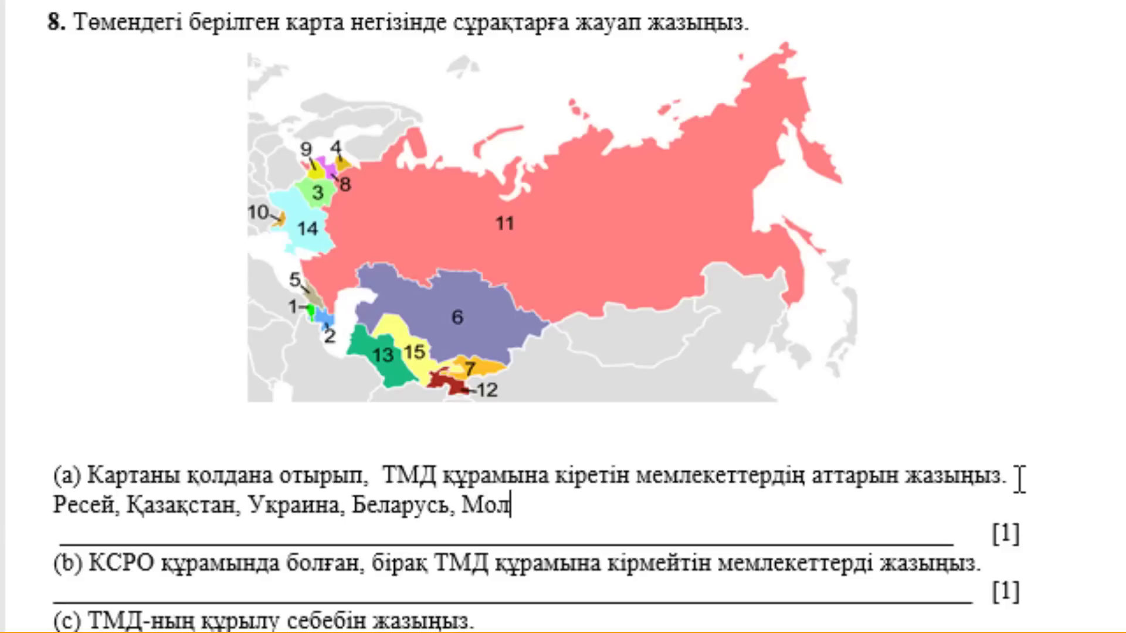
type("дова")
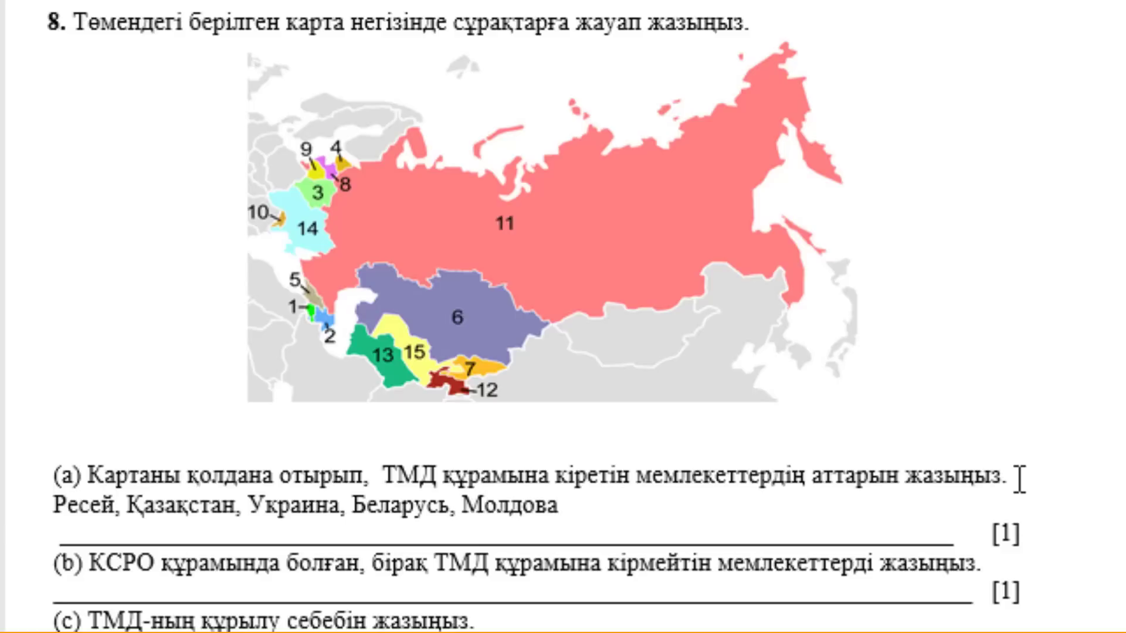
type(", Армен")
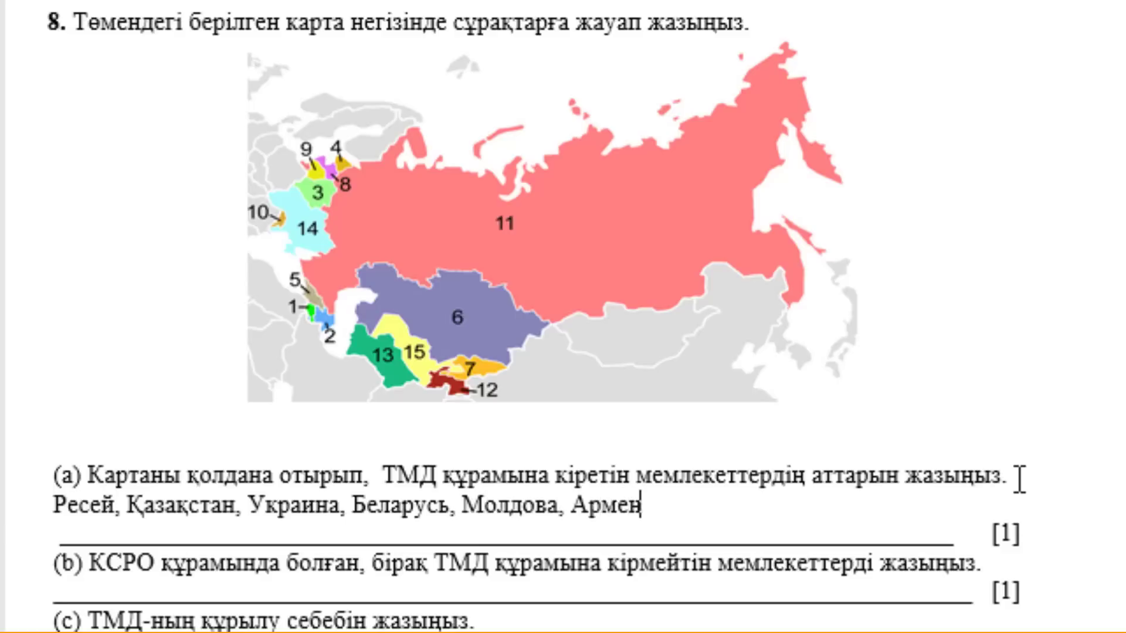
type("ия, Азе")
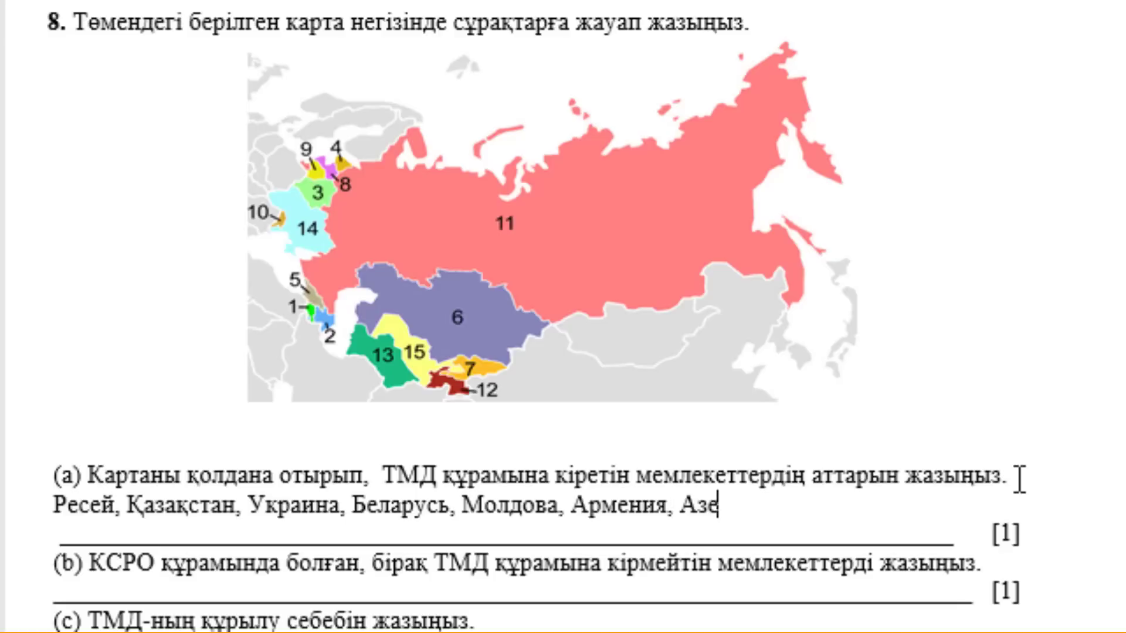
type("рбайжан, ")
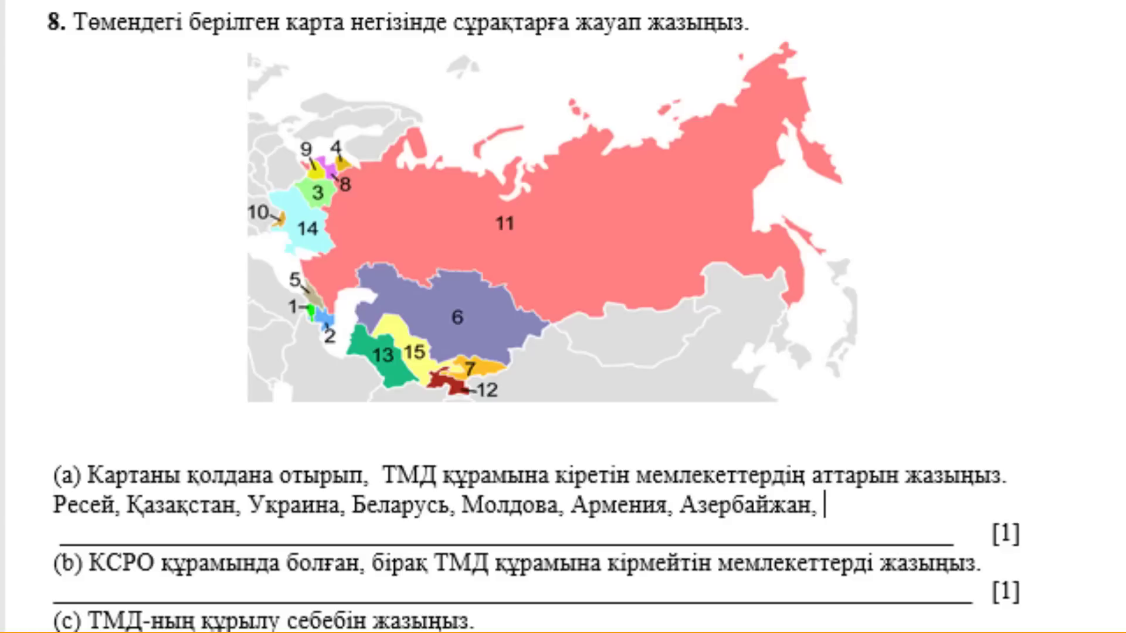
type("Қыр")
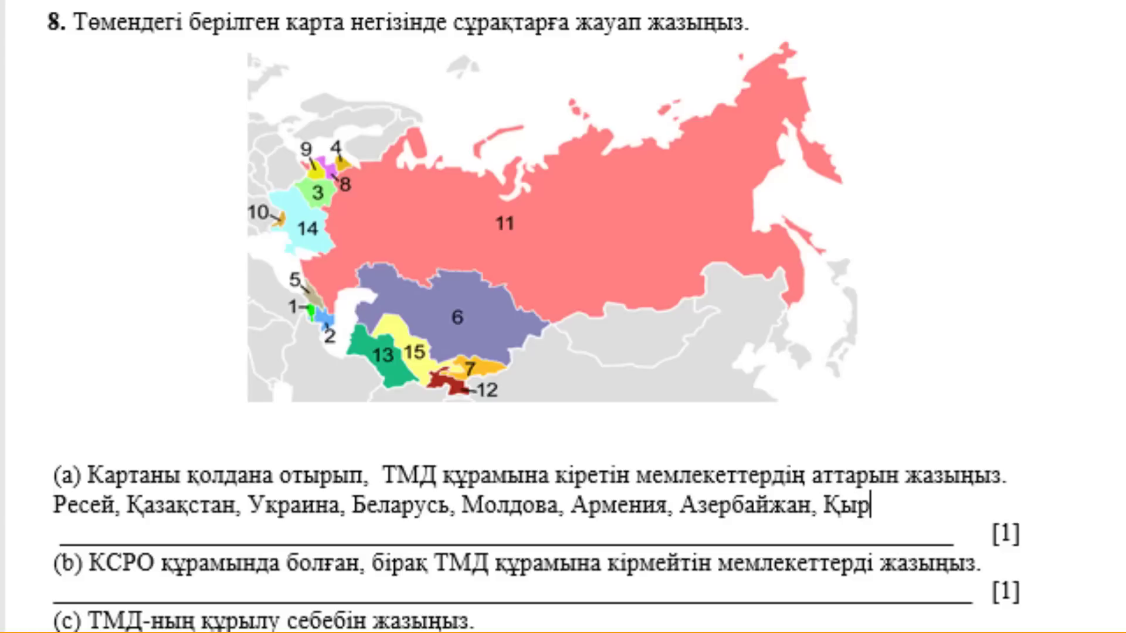
type("ғызстан")
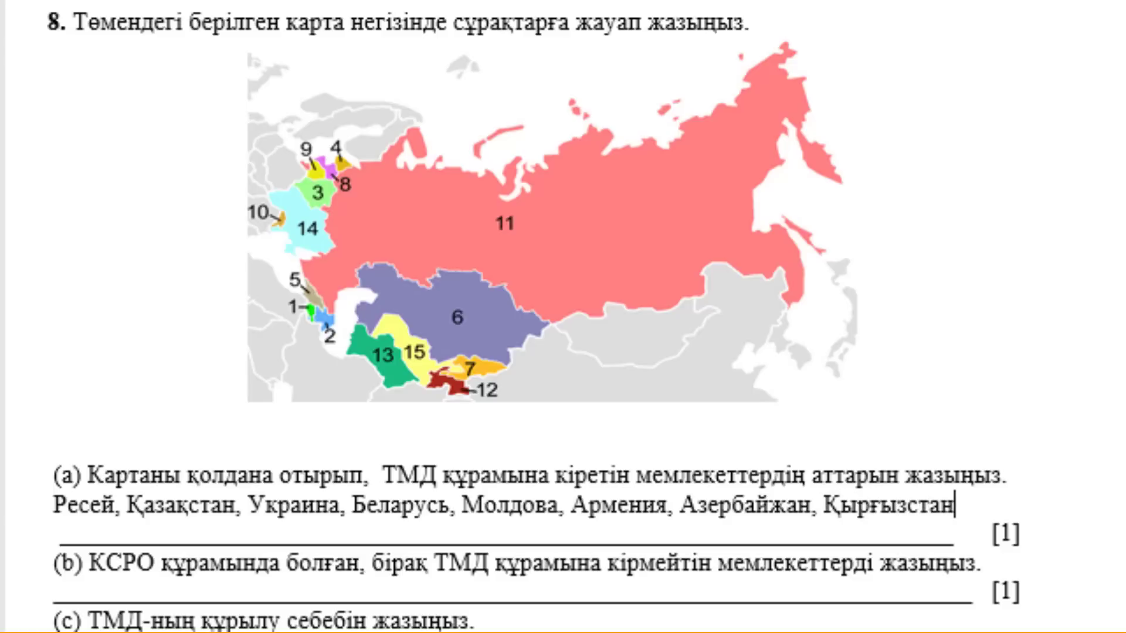
type(", Өзбекс")
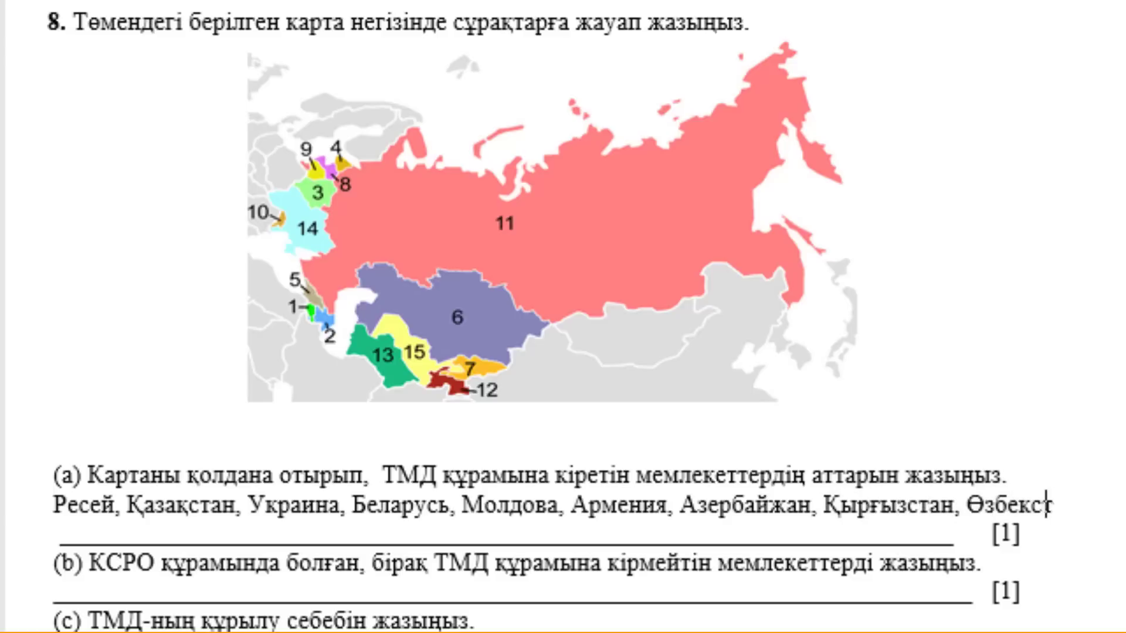
type("тан, Т")
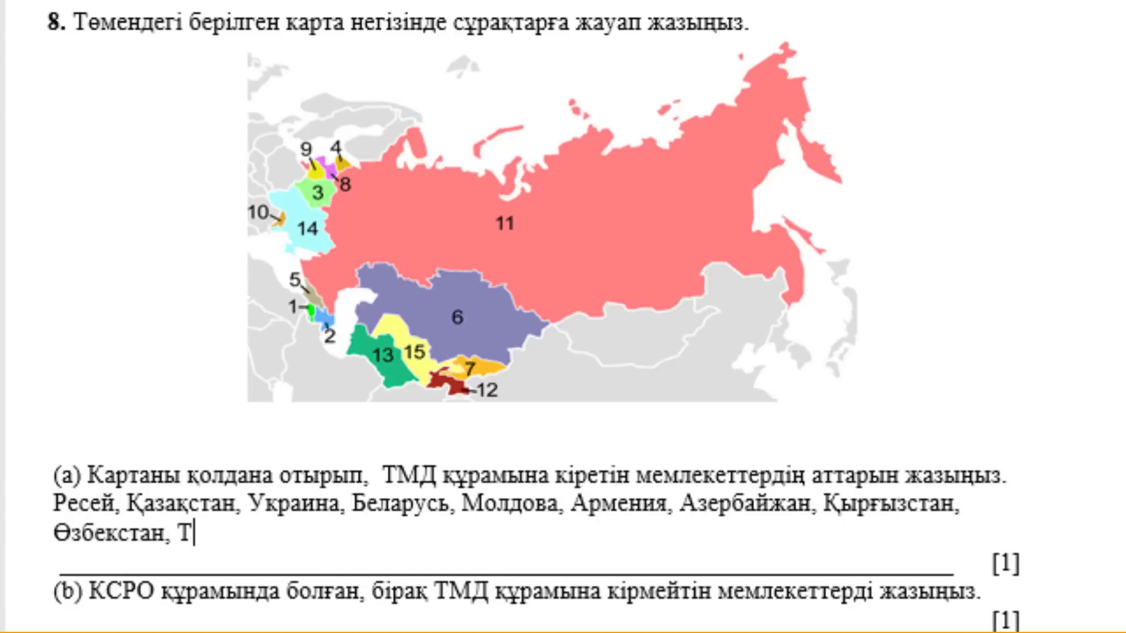
type("үркім")
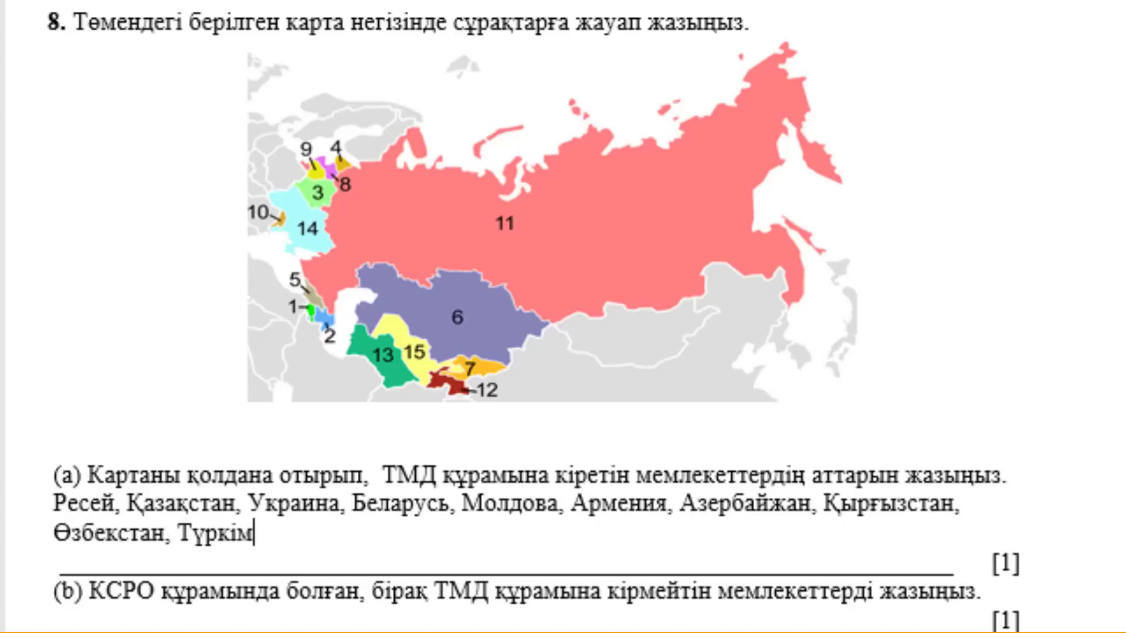
type("енстан, ")
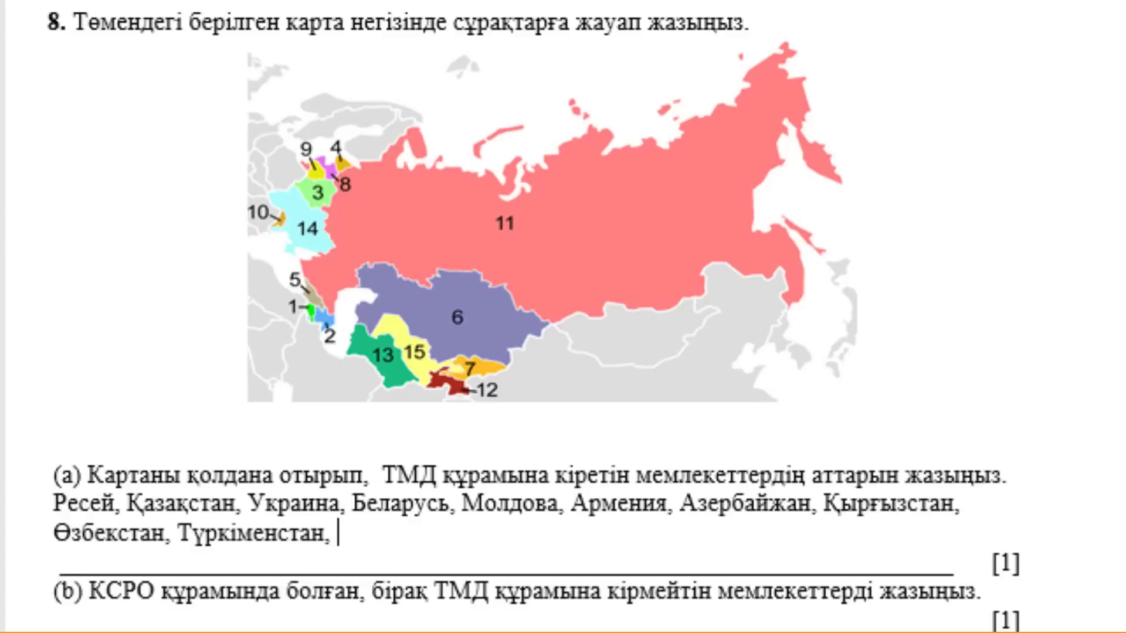
type("Тәжікс")
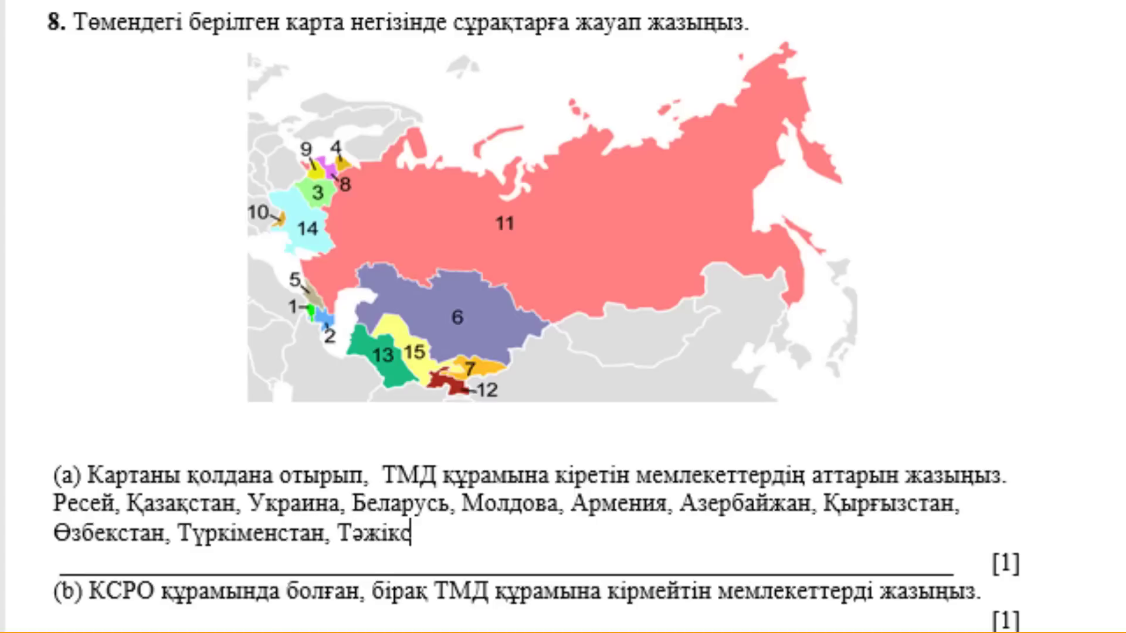
type("тан")
scroll(533, 426, "down", 3)
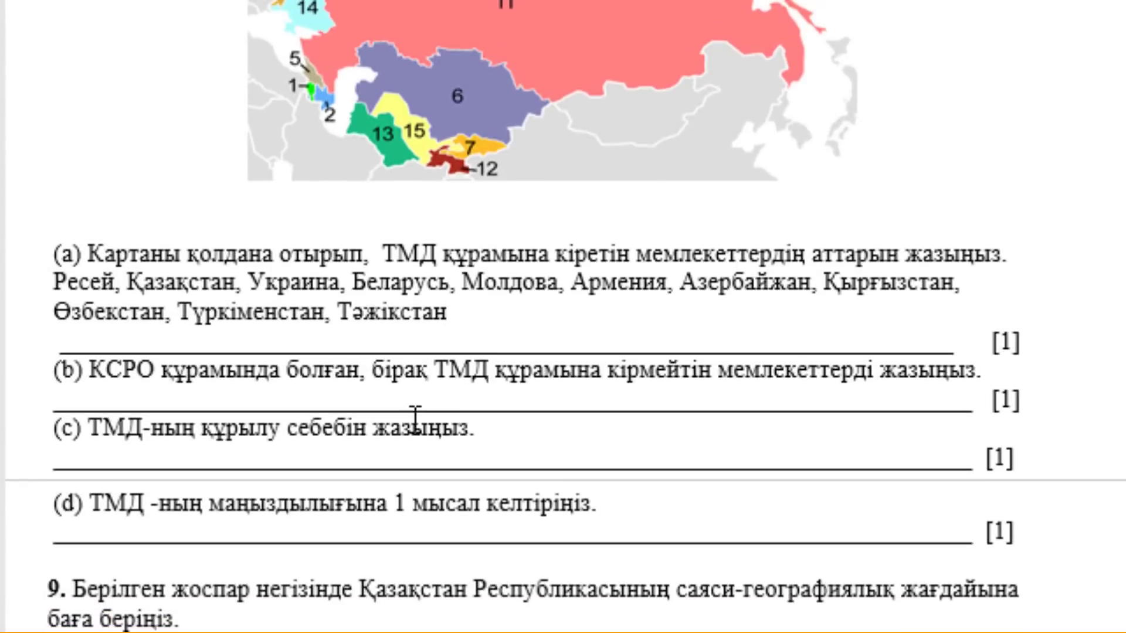
left_click_drag(251, 369, 359, 370)
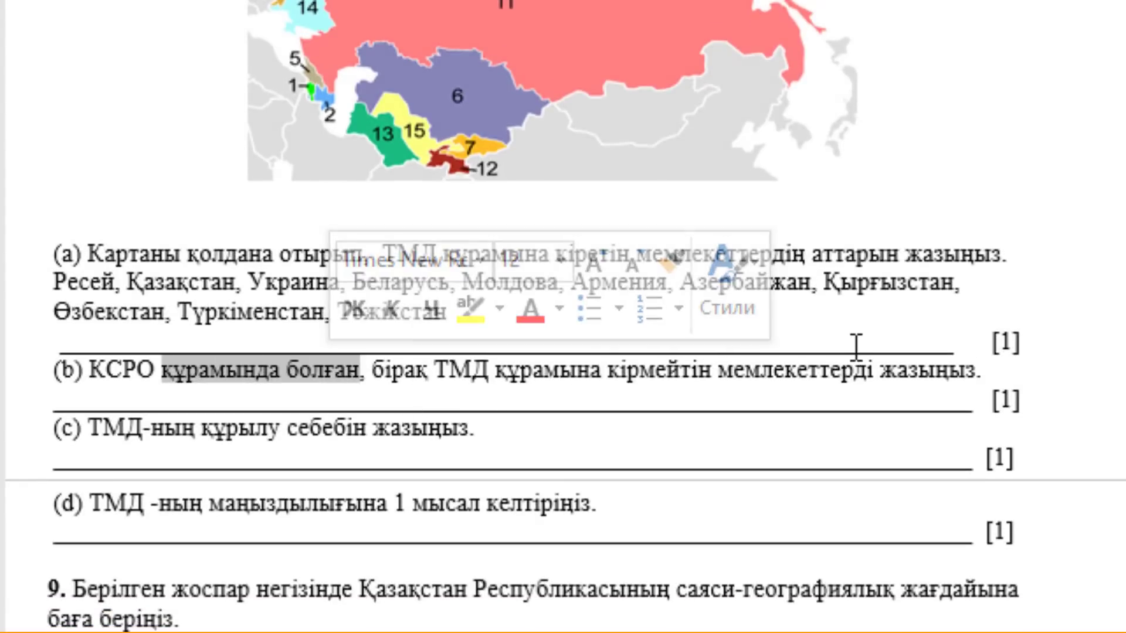
Answer 8(b) on a new line with 'Латвия, Литва, Эстония, Грузия'.
left_click(855, 368)
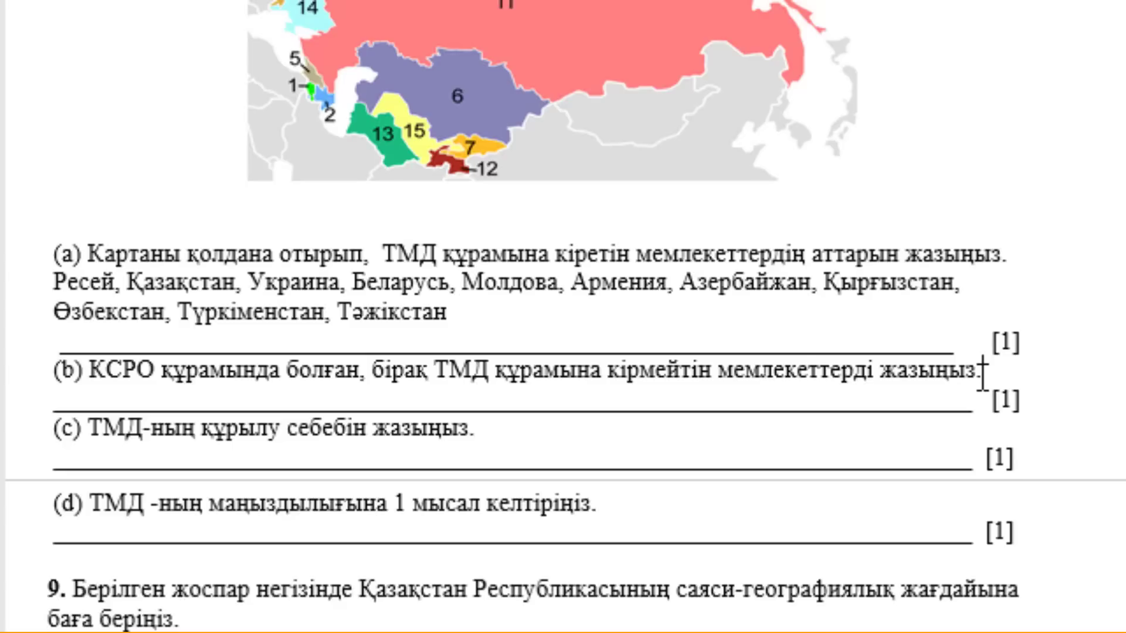
key("Return")
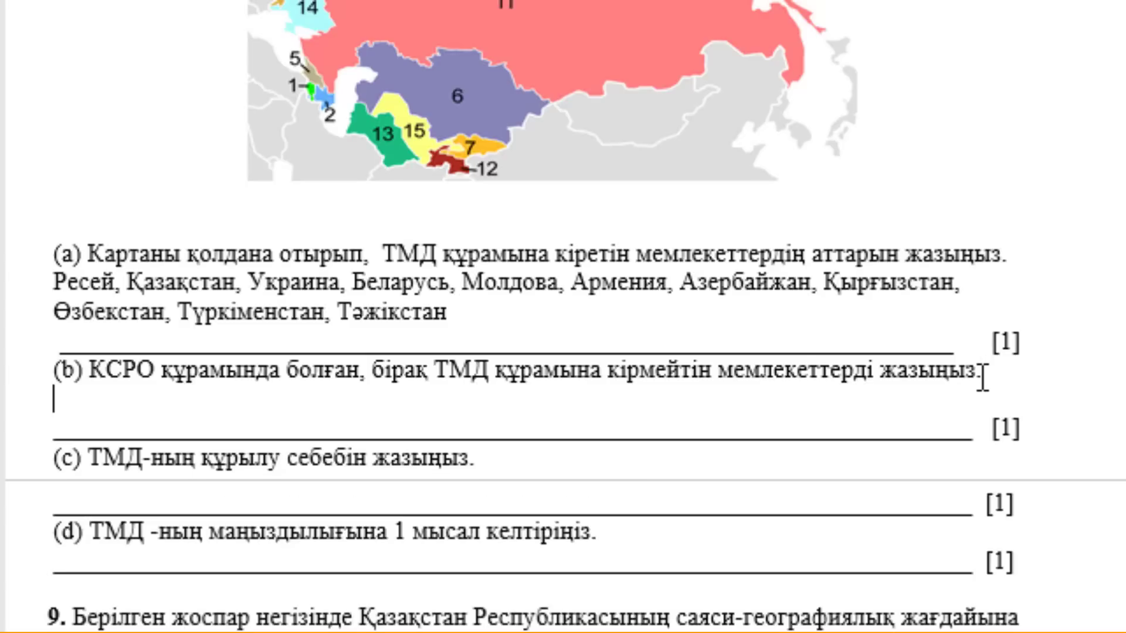
type("Латвия")
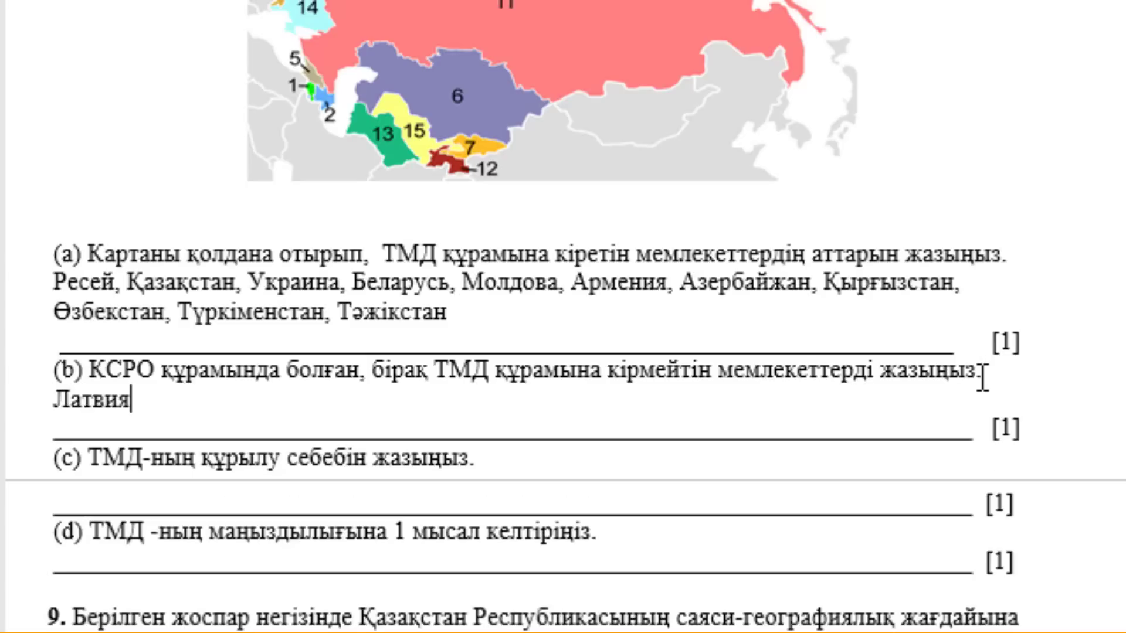
type(", ")
type("Литва, ")
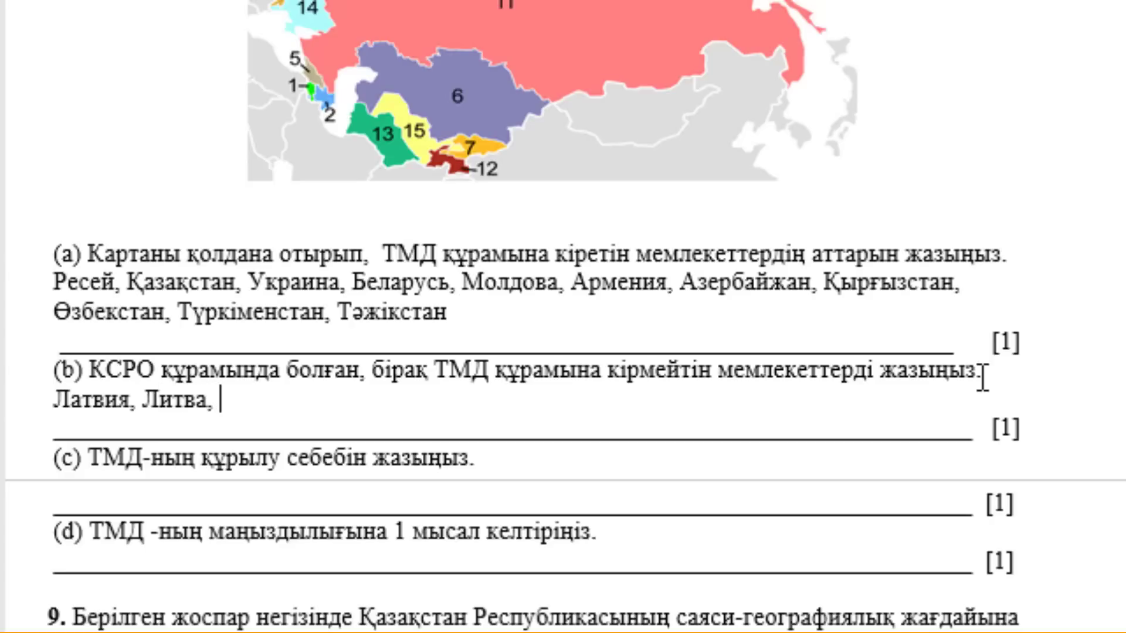
type("Эстония")
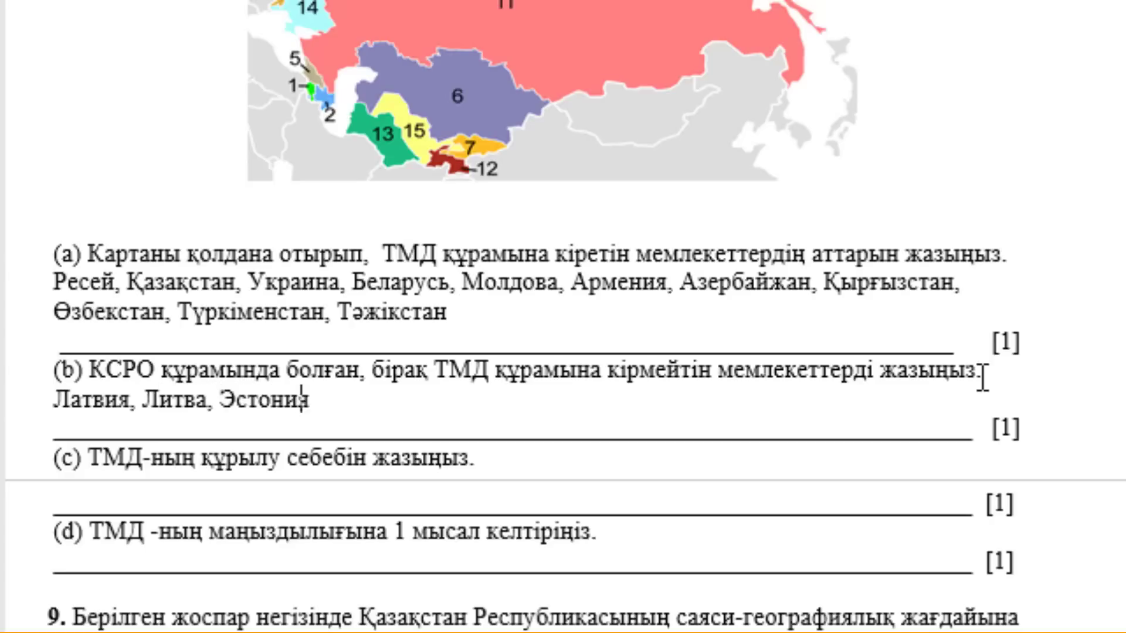
type(", Гру")
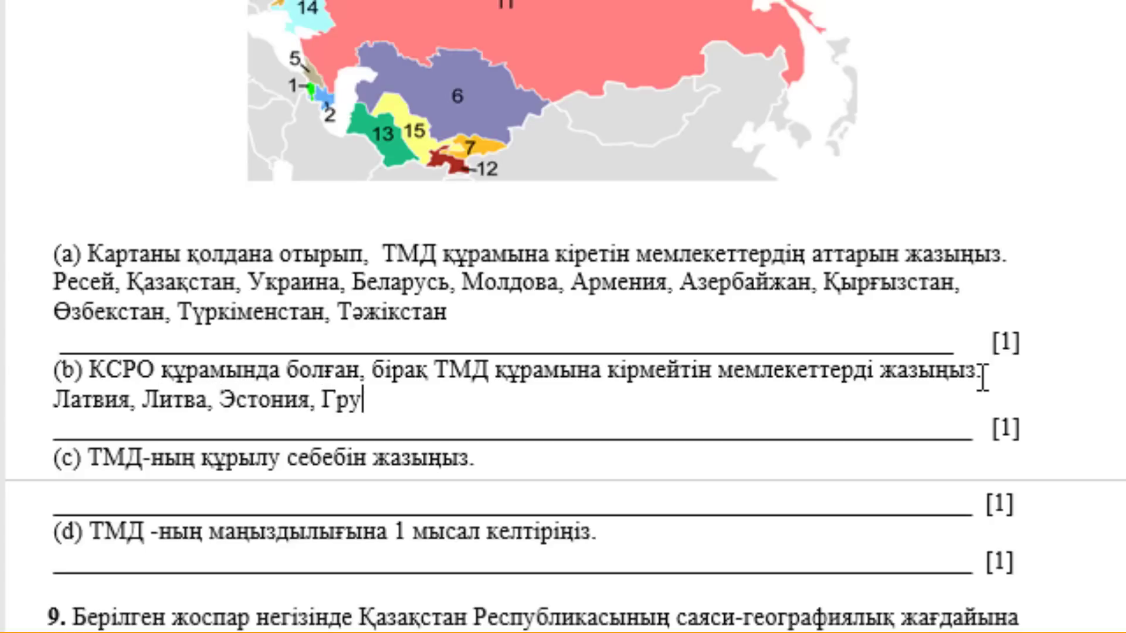
type("зия")
Answer 8(c): the CIS formed from shared Soviet-era processing centres and members' economic crisis.
left_click(563, 460)
key("Return")
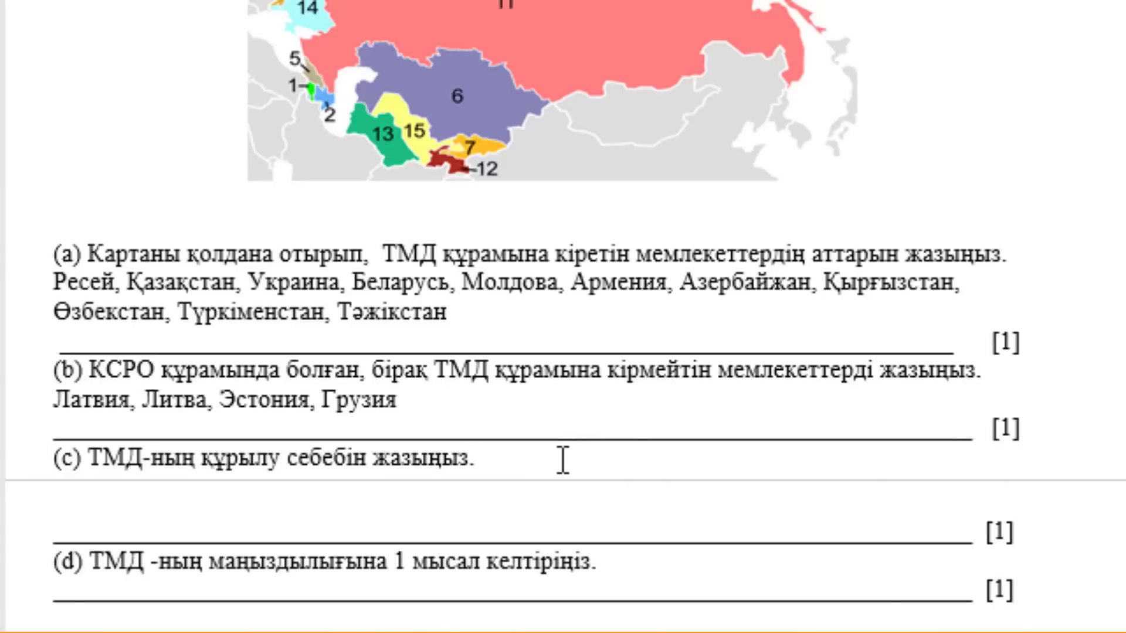
type("ТМД")
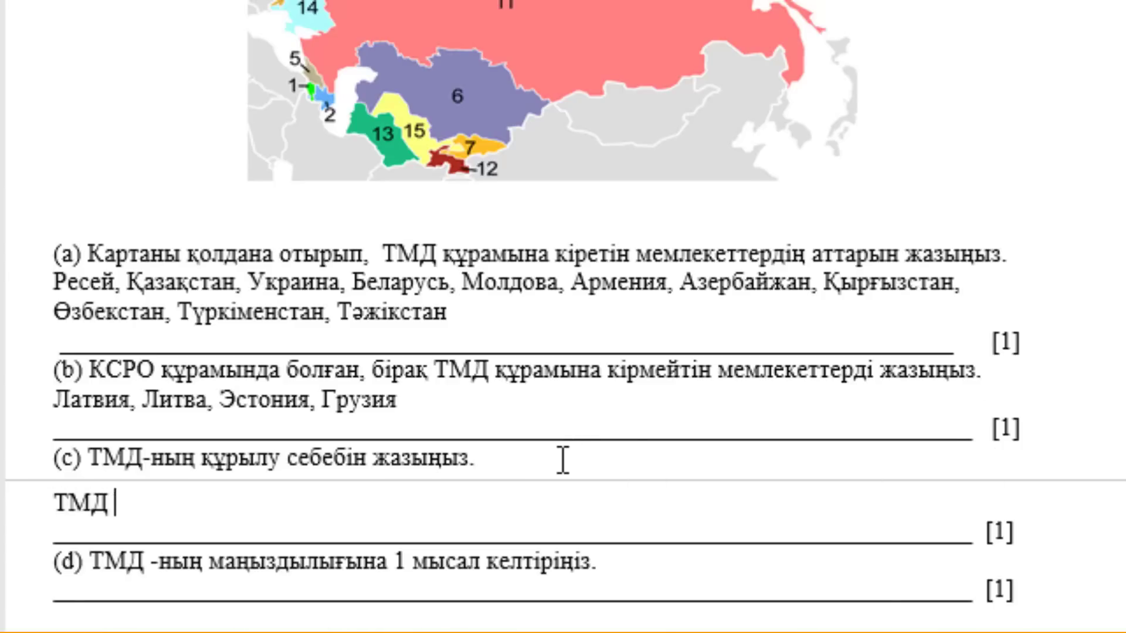
type("құрылу")
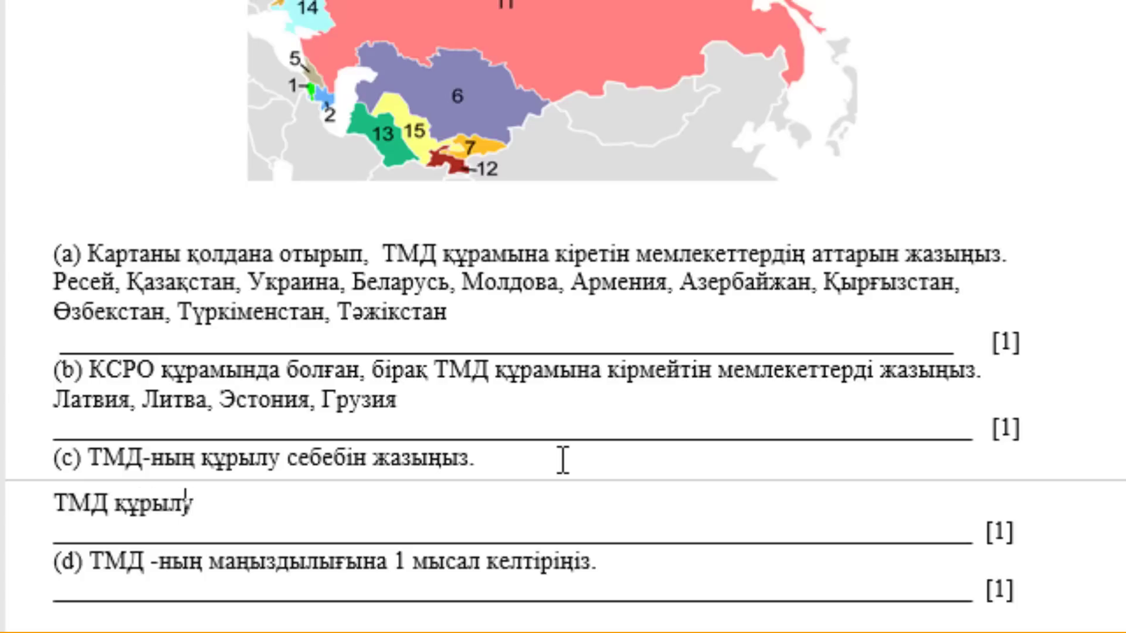
type(" себебі ")
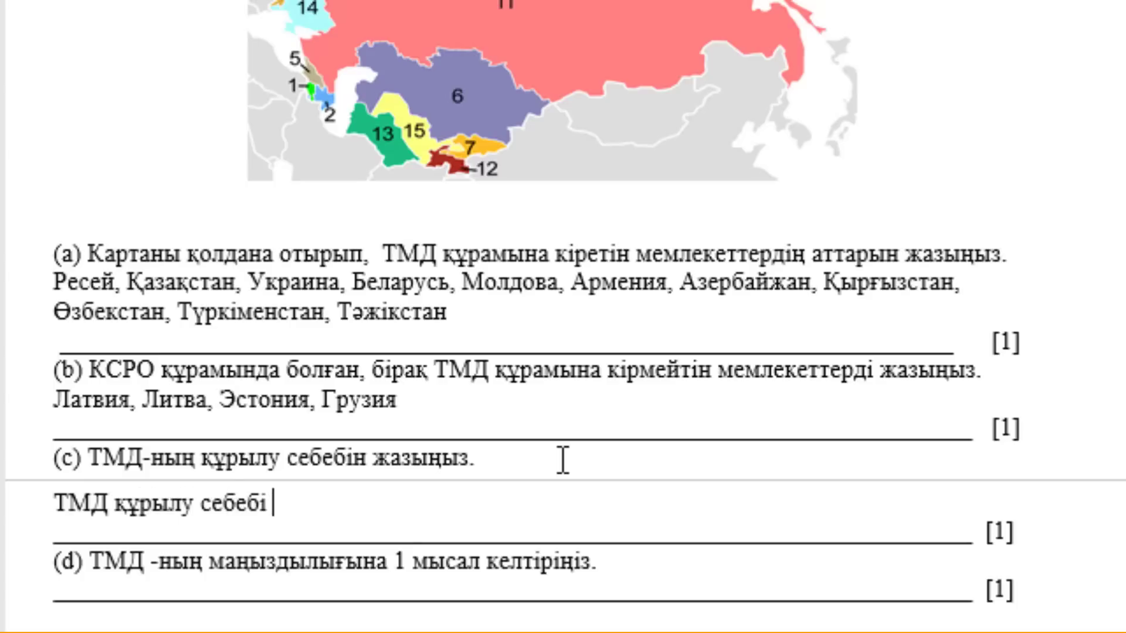
type("одақ")
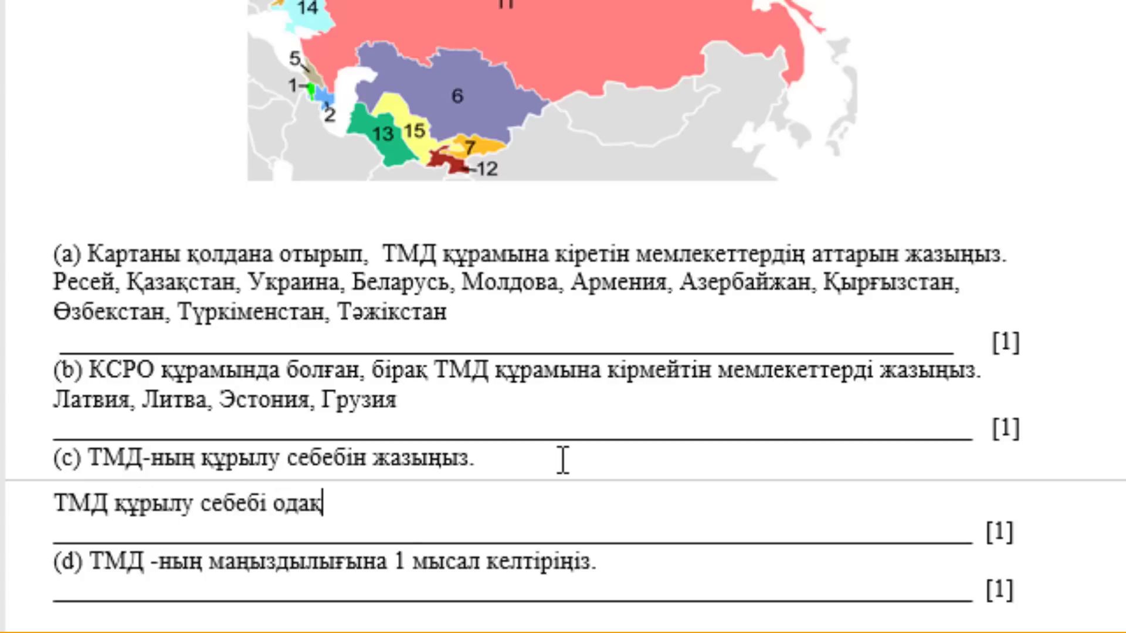
type(" кезін")
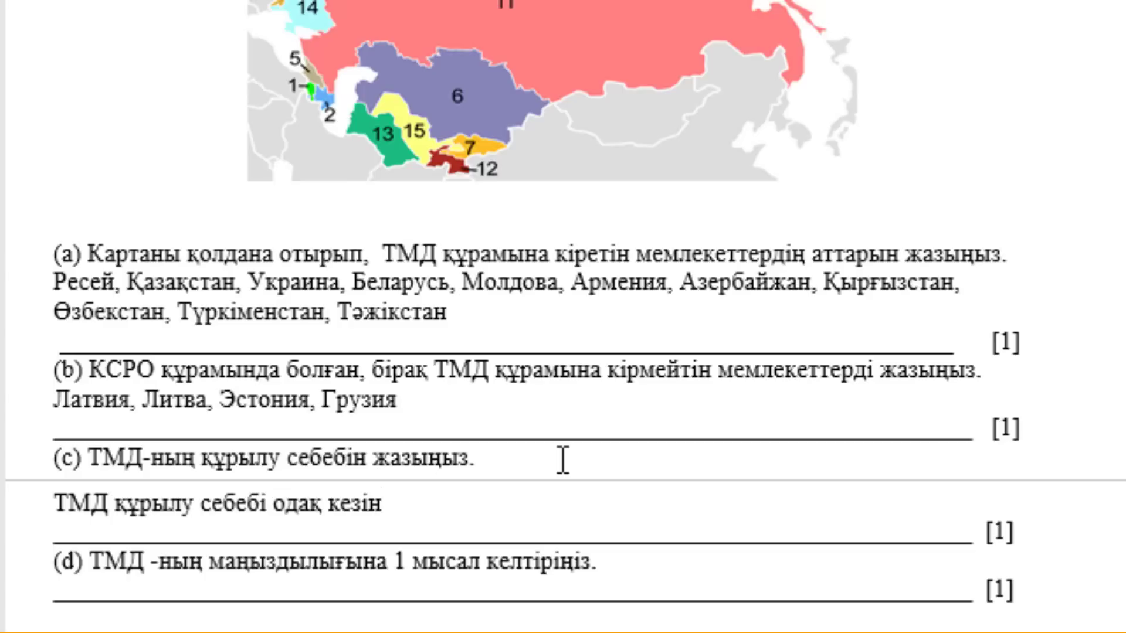
type("де ортақ")
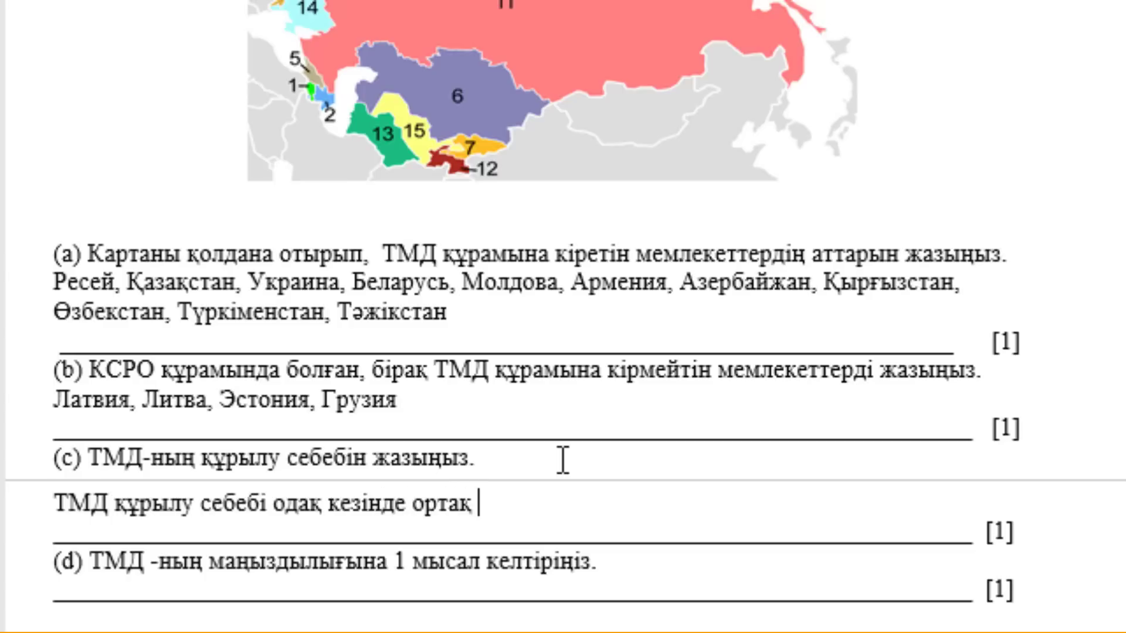
type("өн")
type("деу")
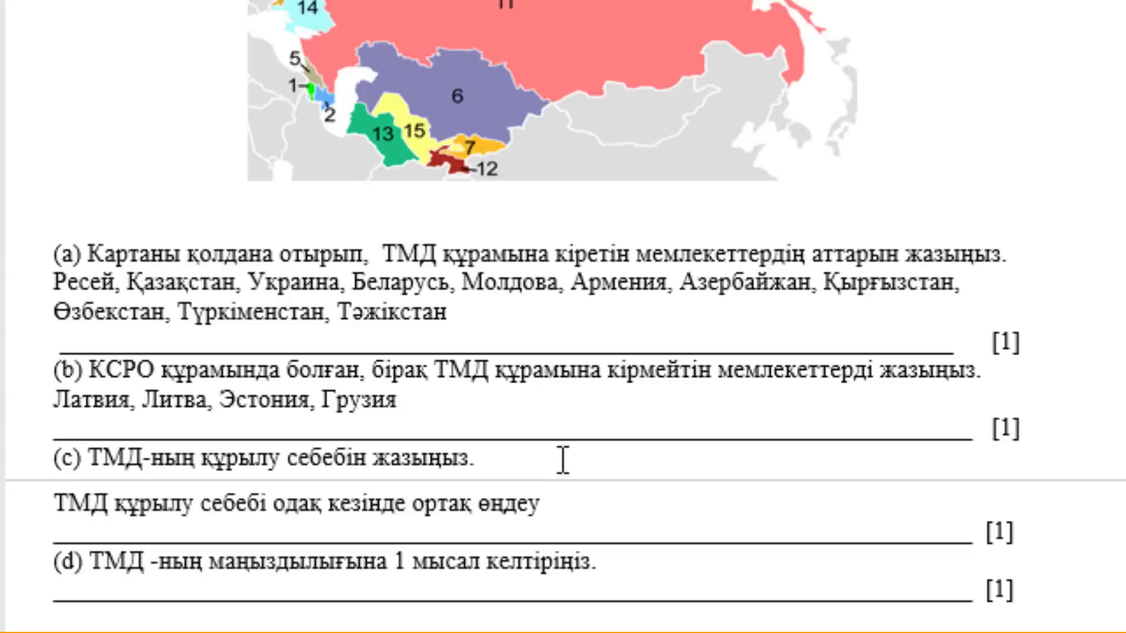
type(" орталы")
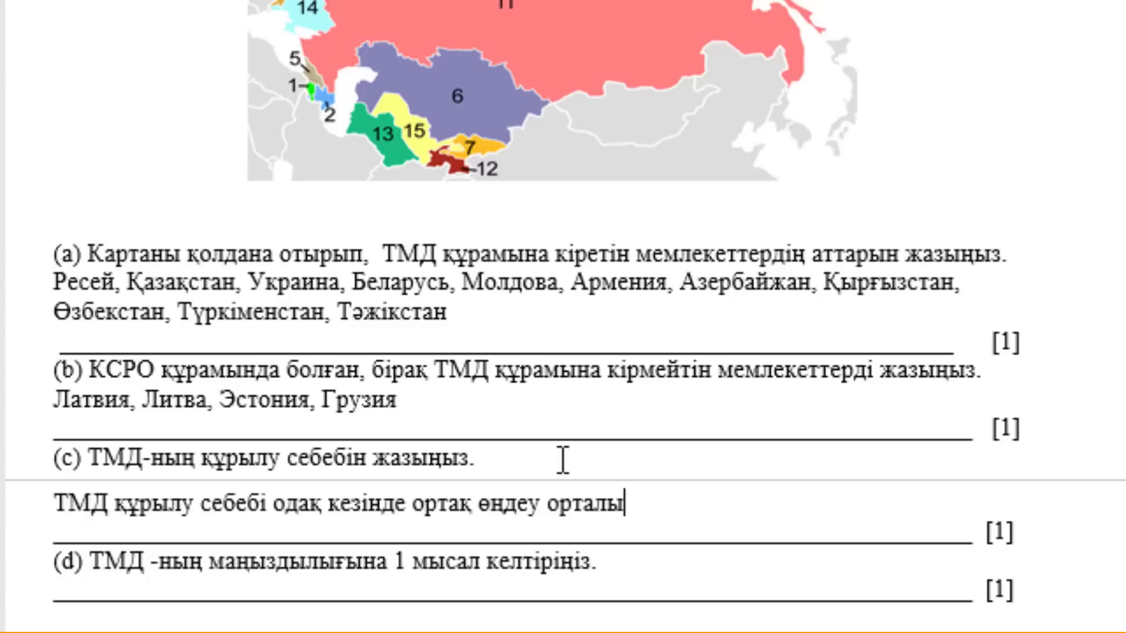
type("ғы")
type(" болуына")
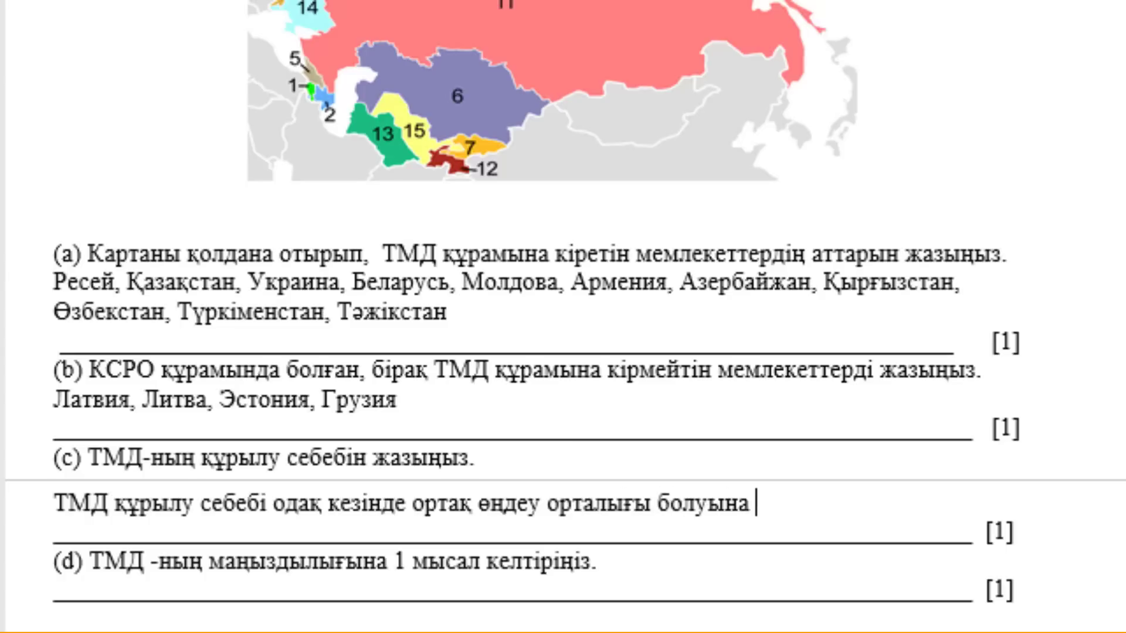
type("байланысты")
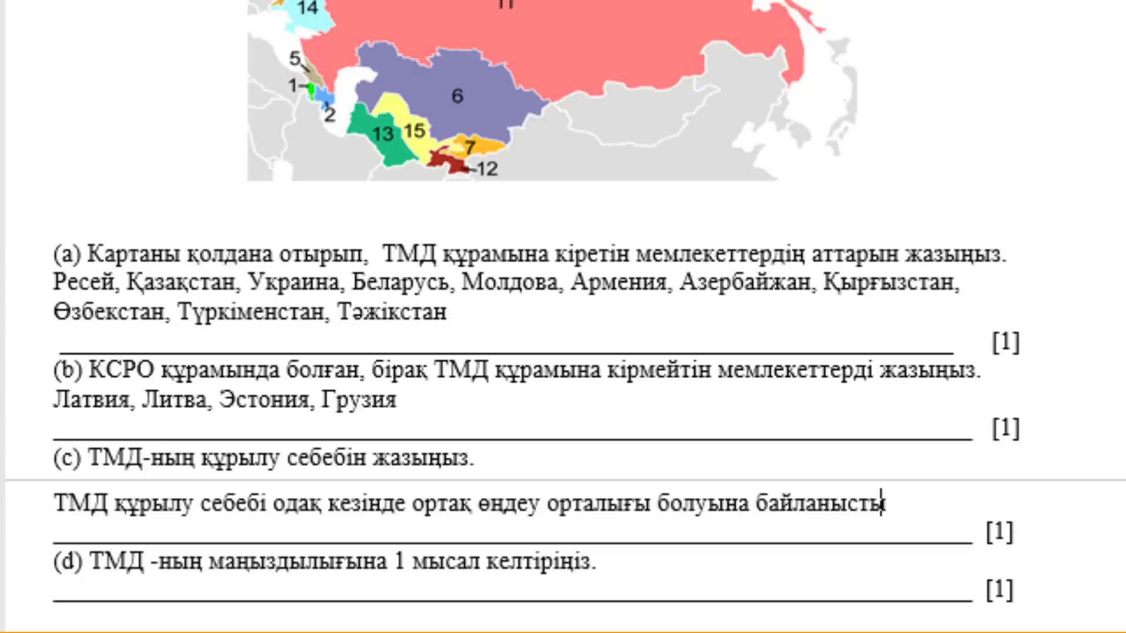
type(" құрам")
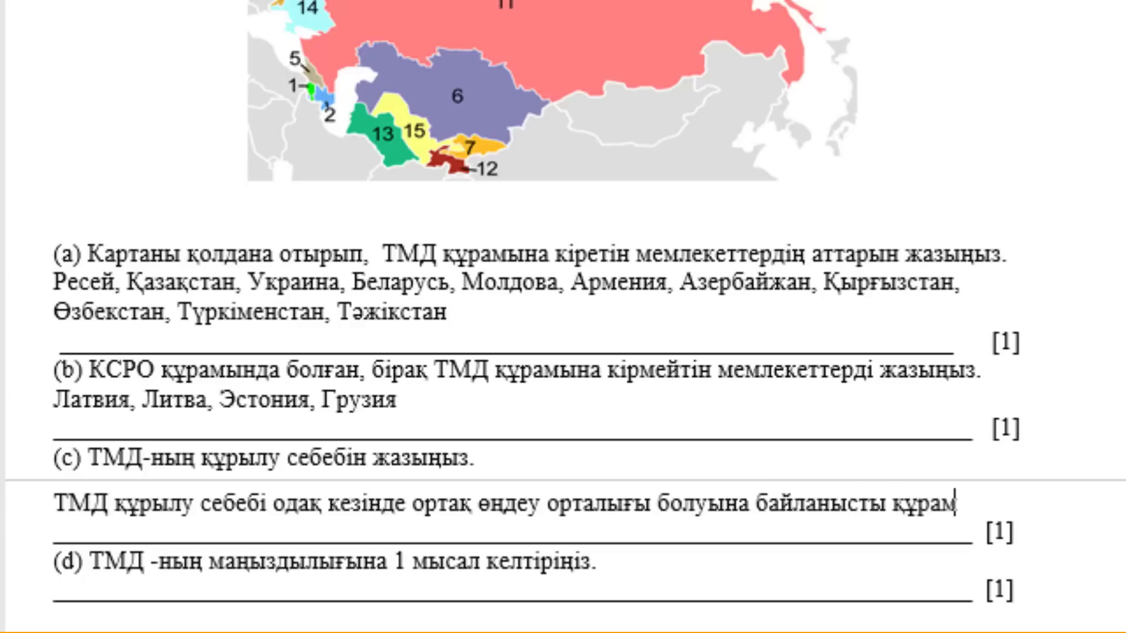
type("да б")
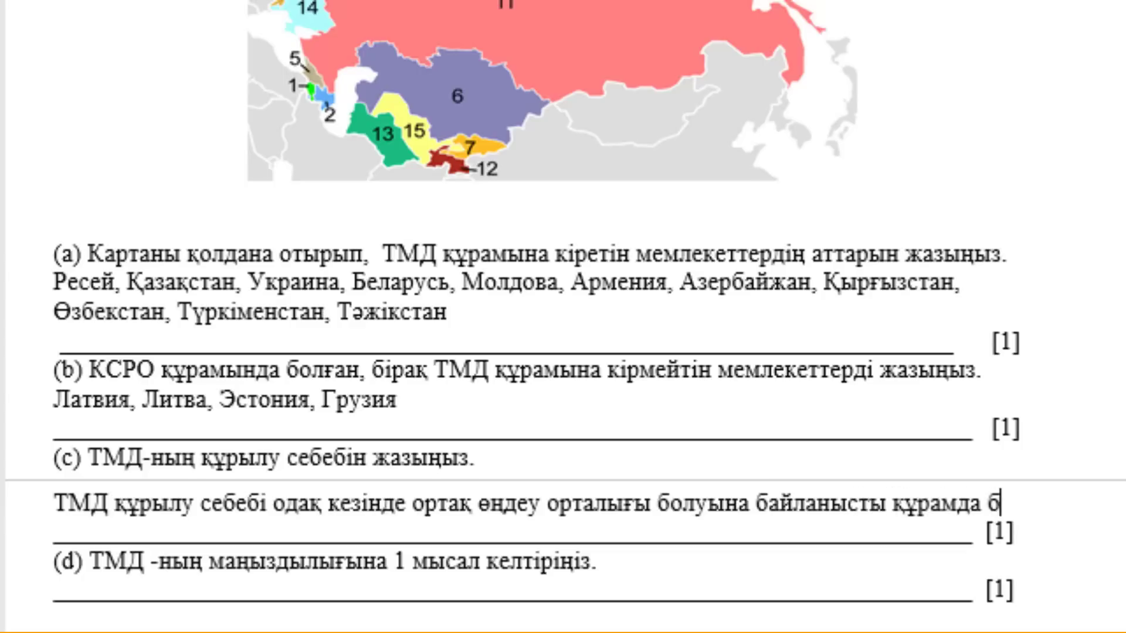
type("олған ")
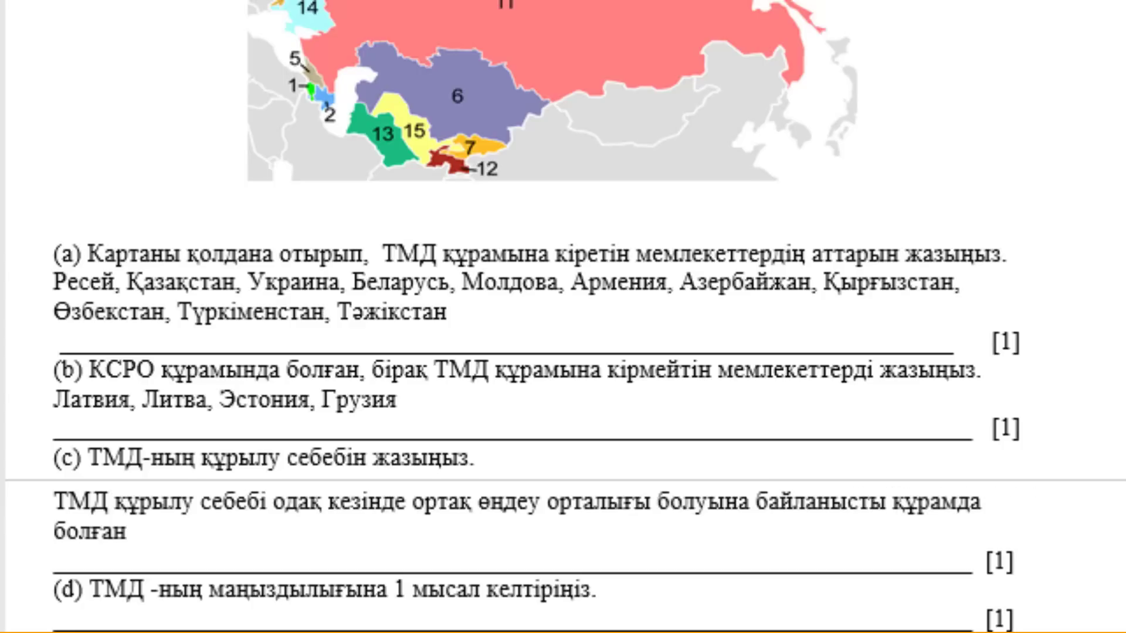
type("мемлек")
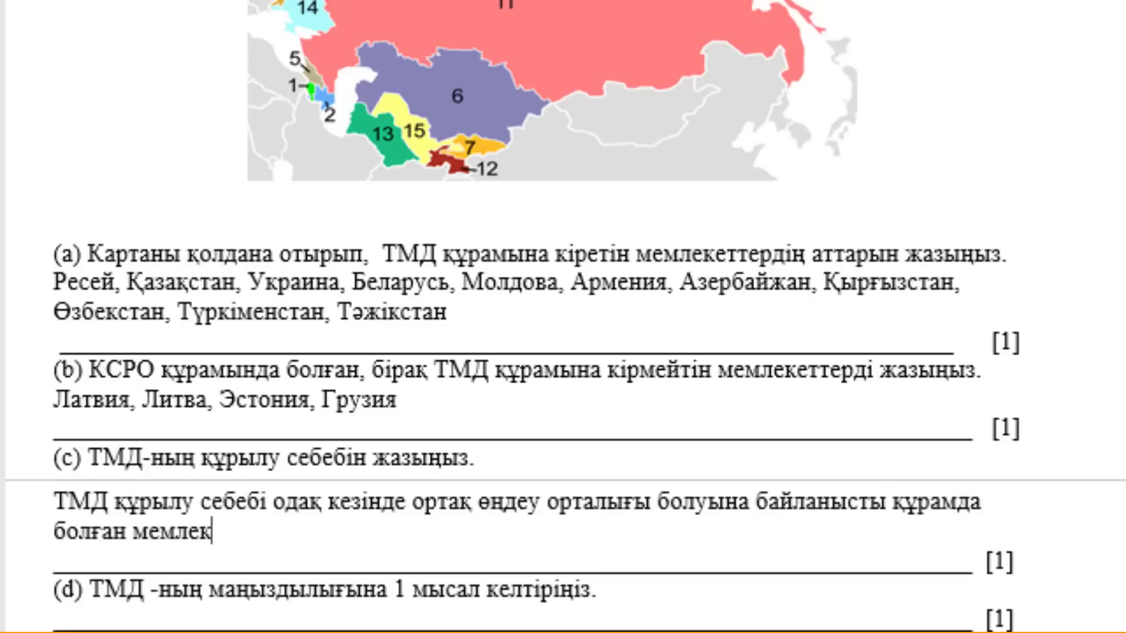
type("ет")
type("тердің")
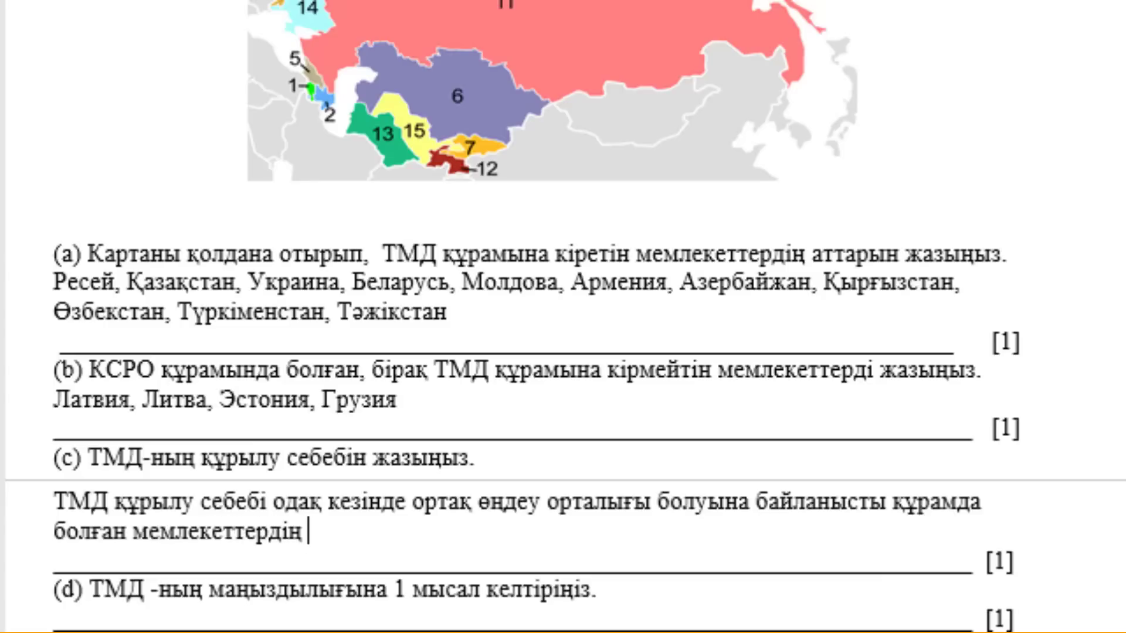
type("экон")
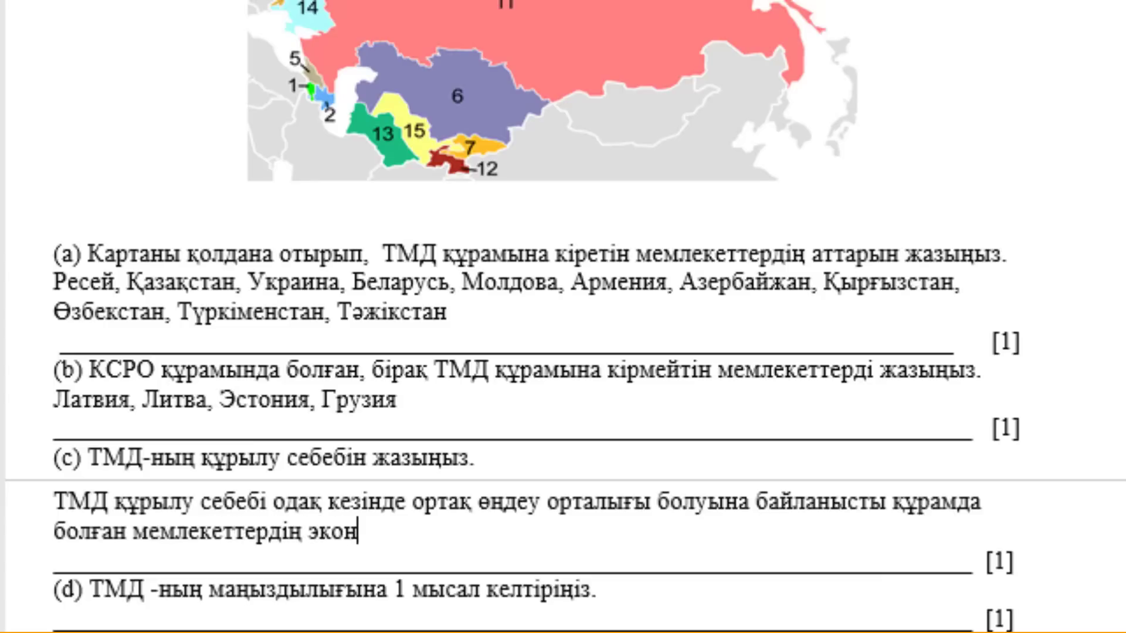
type("омикалық")
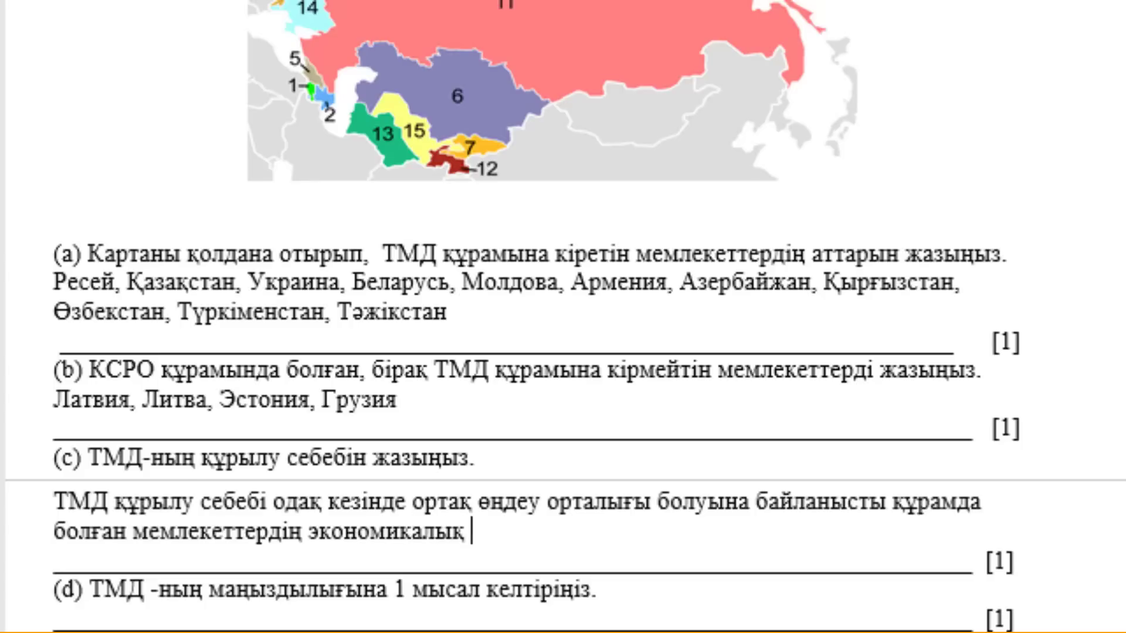
type(" ж")
key("BackSpace")
type("дағд")
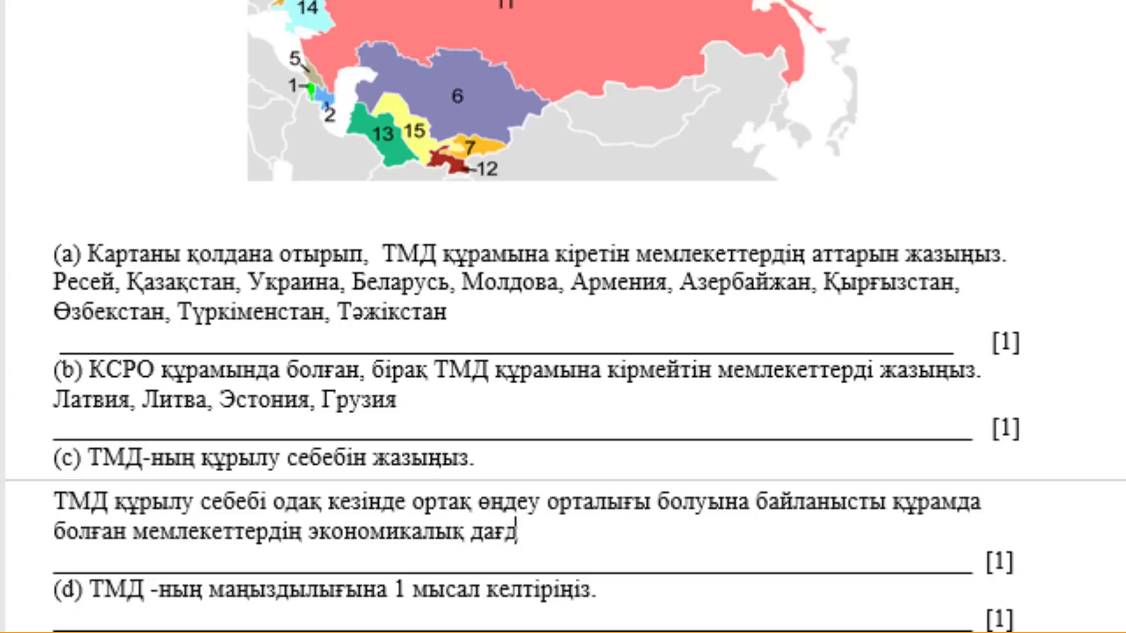
type("арыста болу")
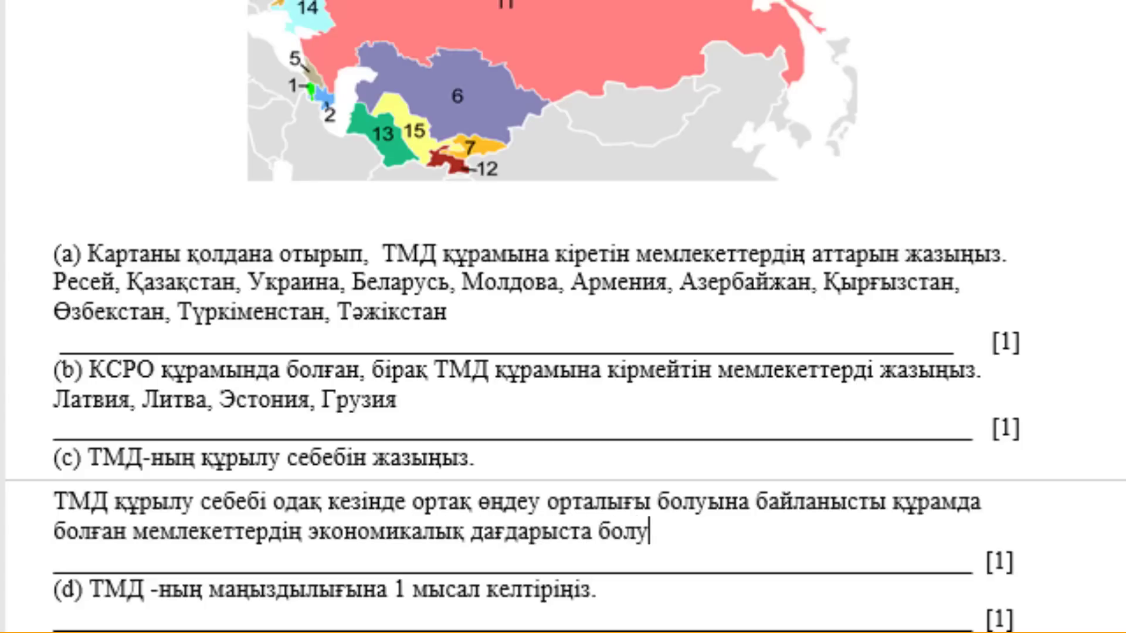
type("ы")
Answer part (e): restoring former Union countries' historic economic, trade and mutual-aid ties.
scroll(585, 571, "down", 3)
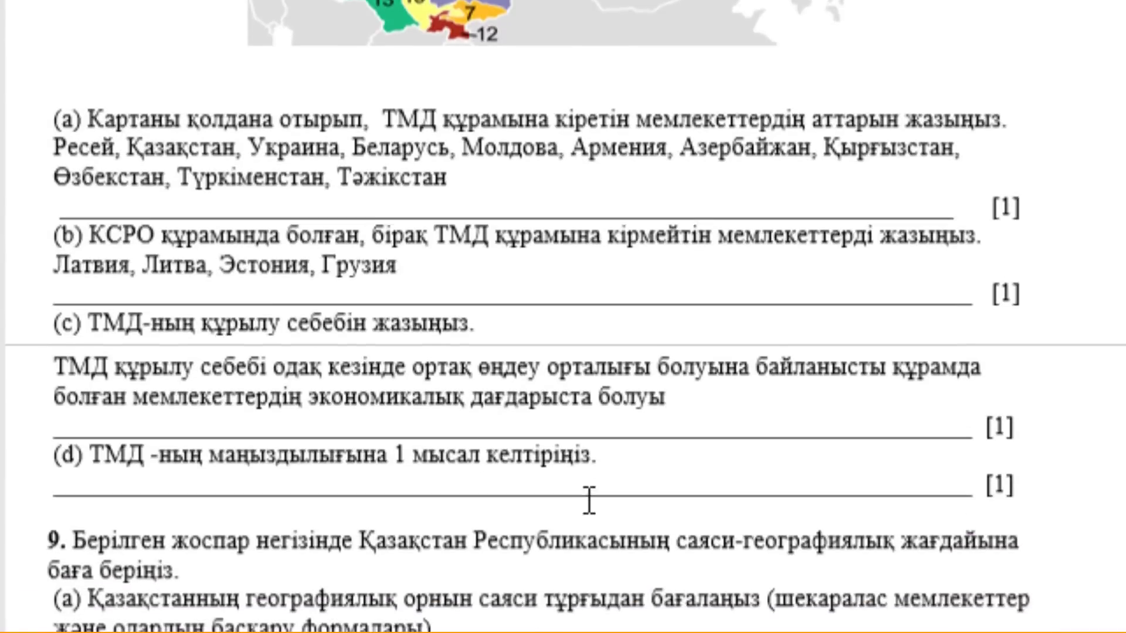
left_click(617, 432)
key("Return")
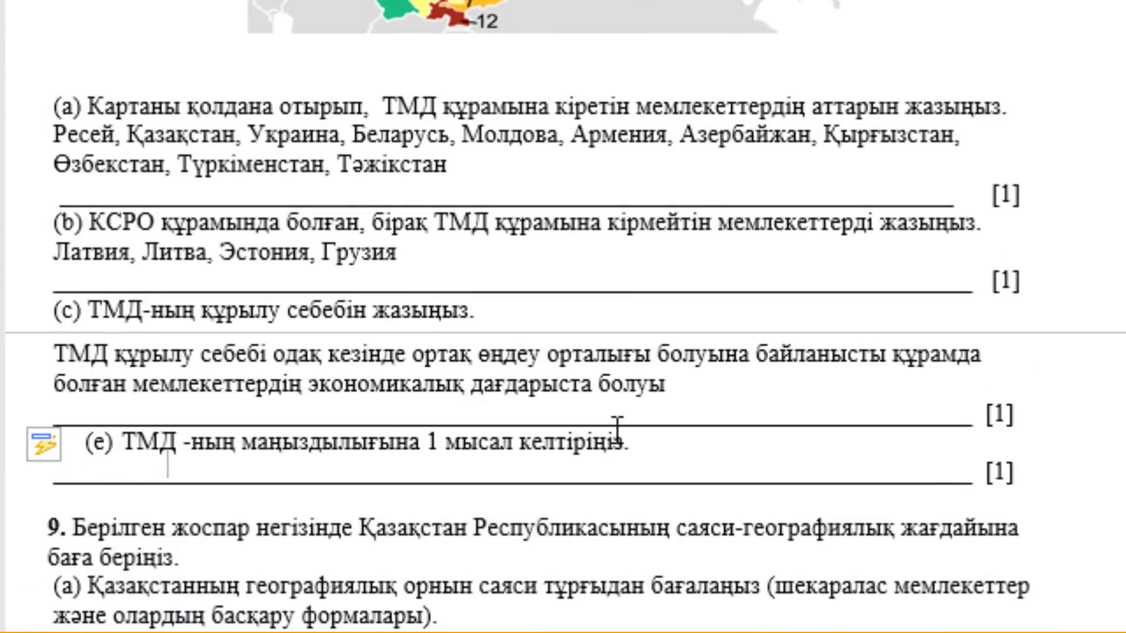
key("BackSpace")
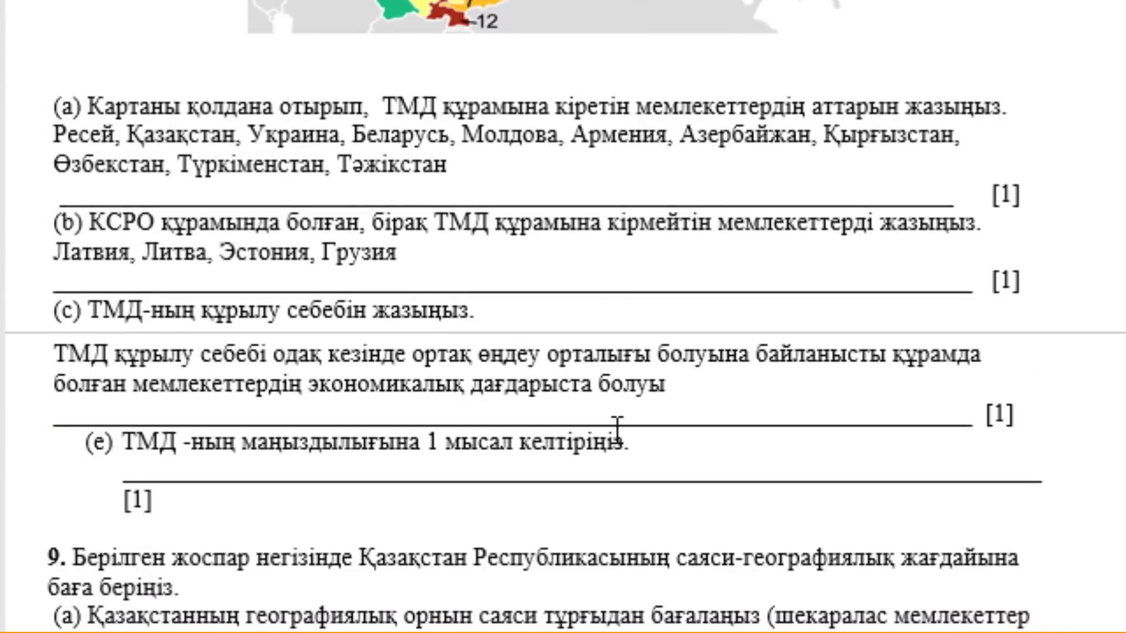
type("т")
key("BackSpace")
type("одақ")
key("Return")
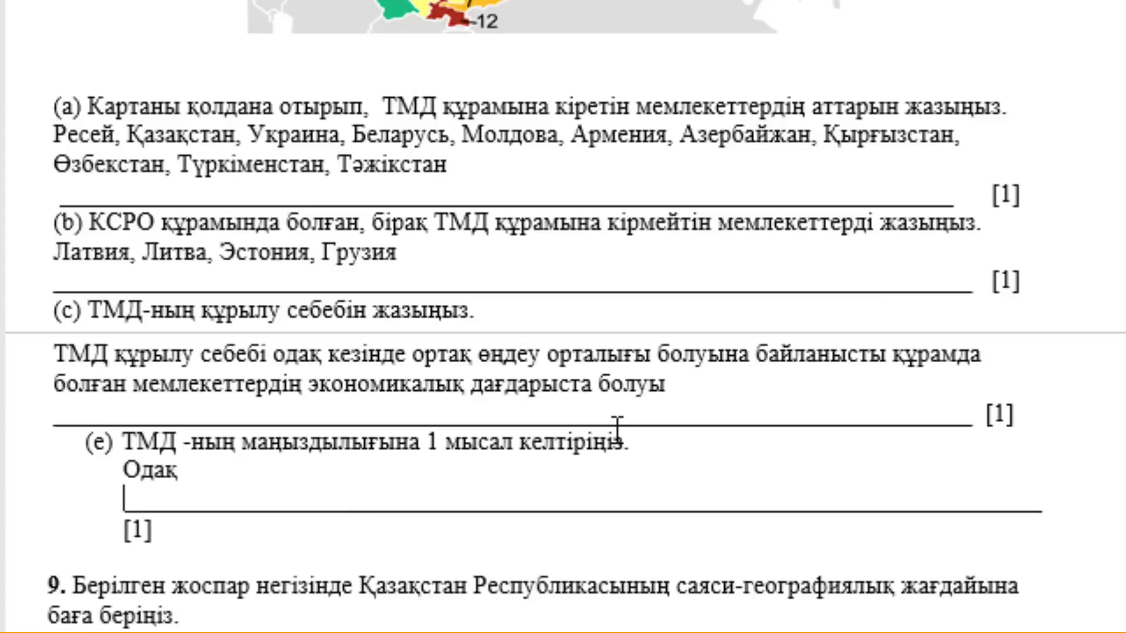
type("құрамн")
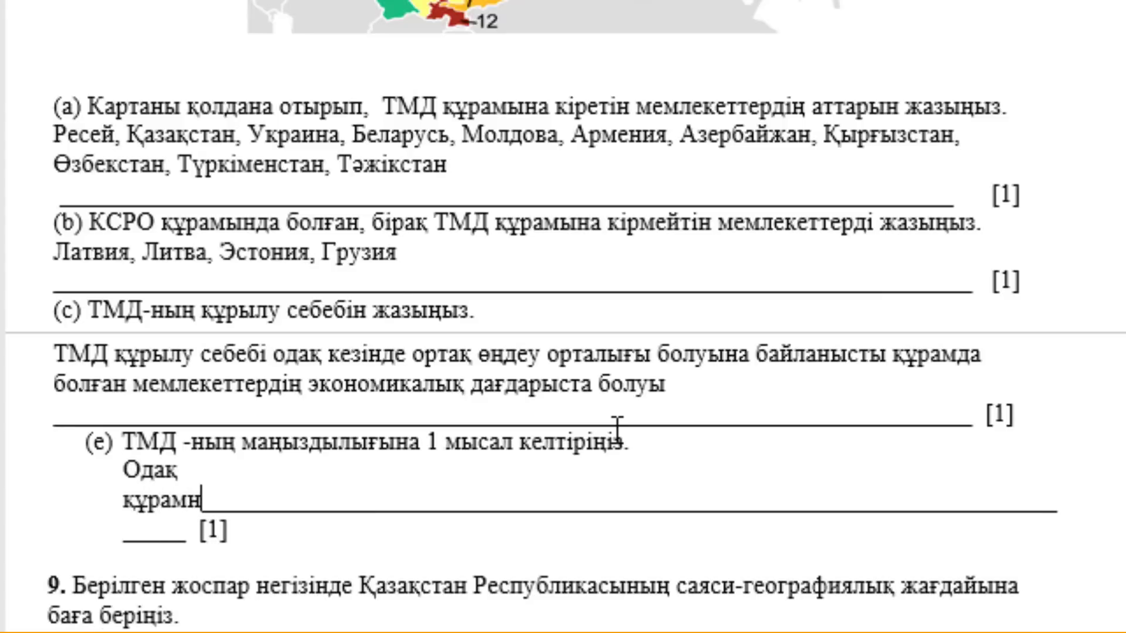
type("ы")
key("BackSpace")
key("BackSpace")
type("ын")
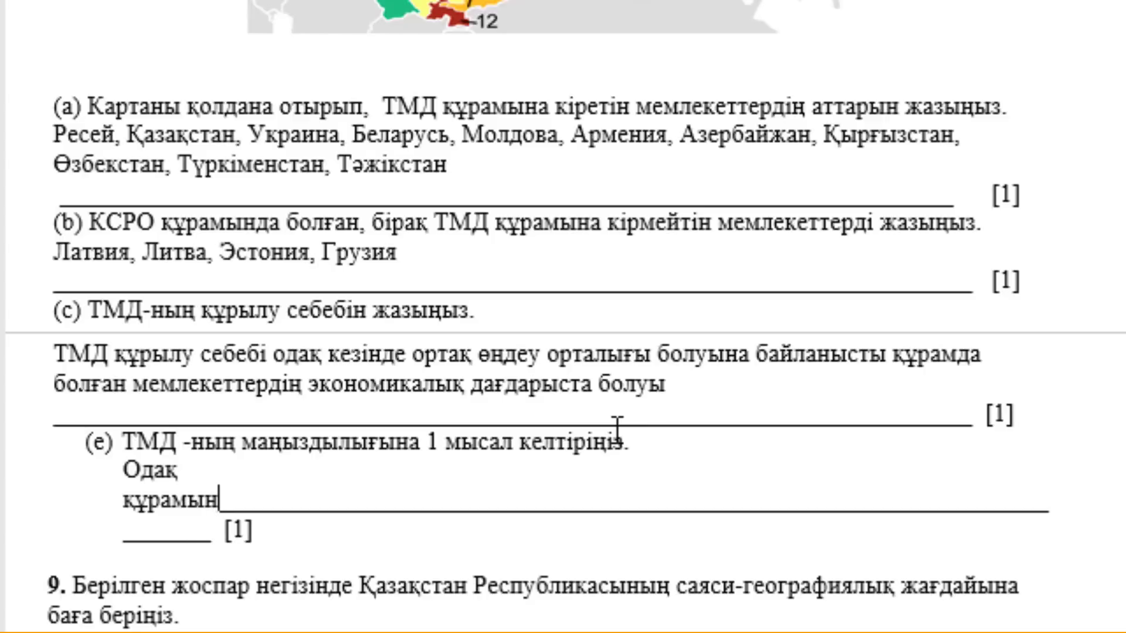
type("да")
key("Return")
type("б")
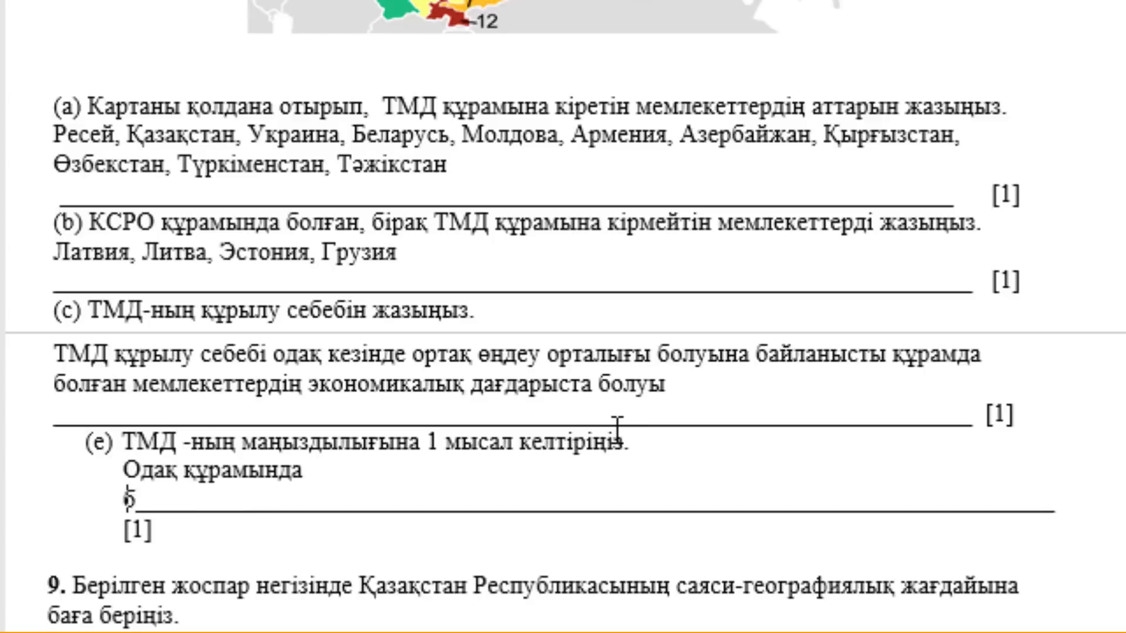
type("олған")
key("Return")
type("елд")
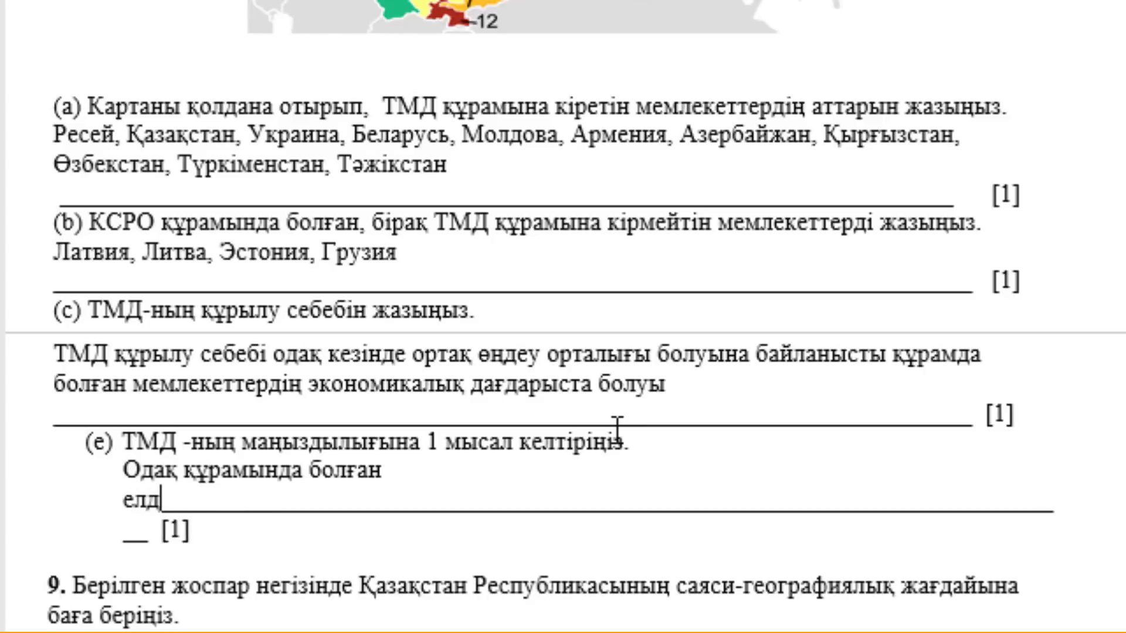
type("ердің ")
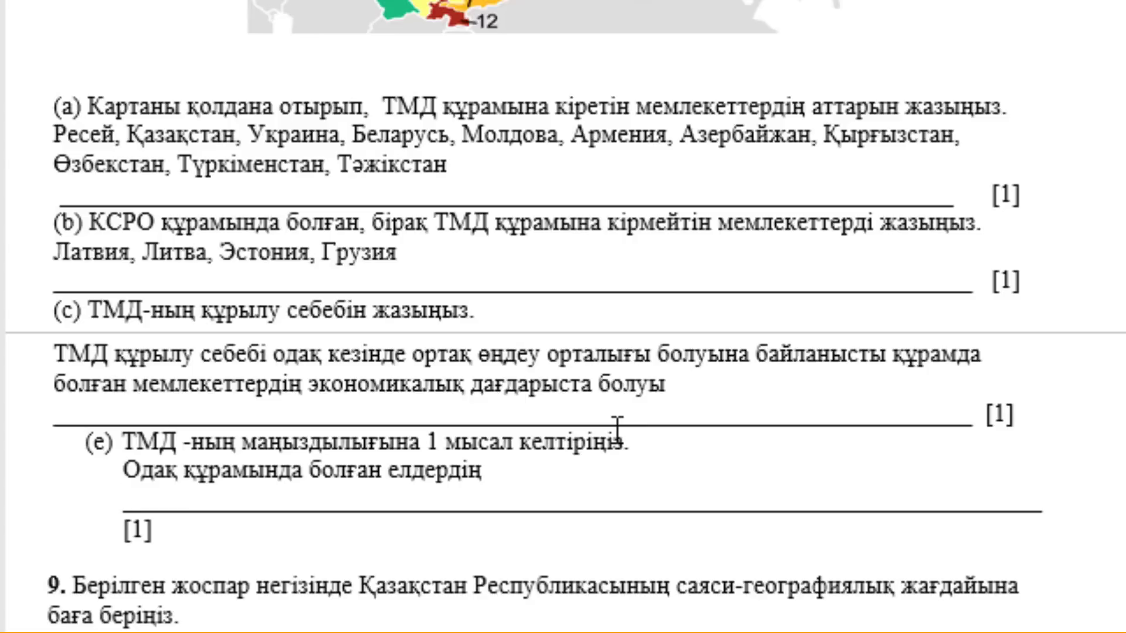
type("шару")
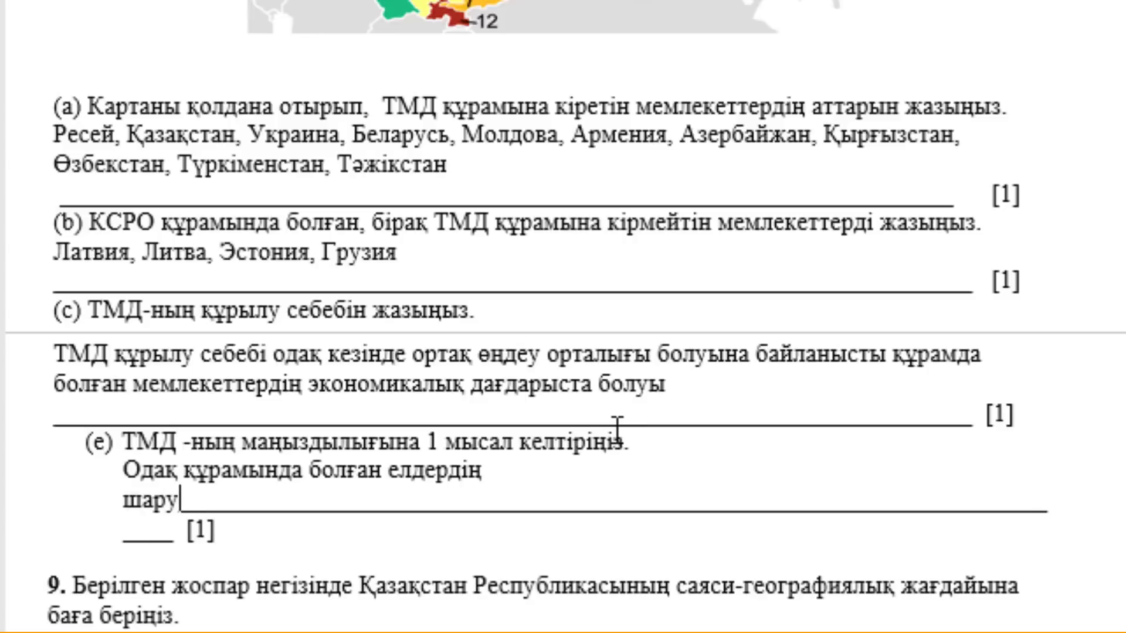
type("ашылық")
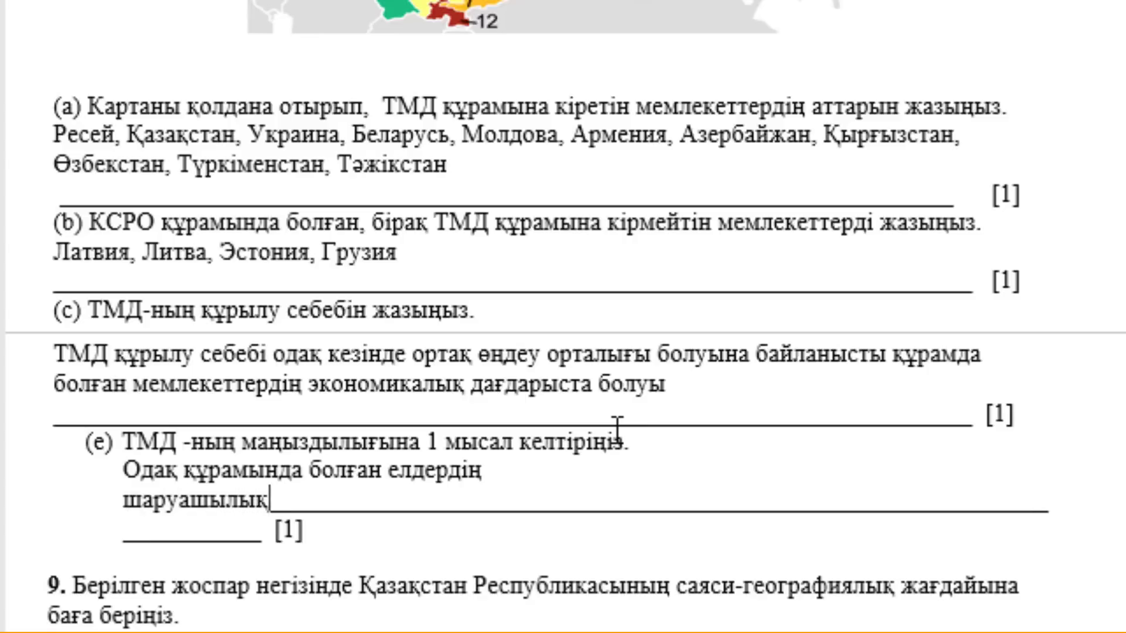
type(", өн")
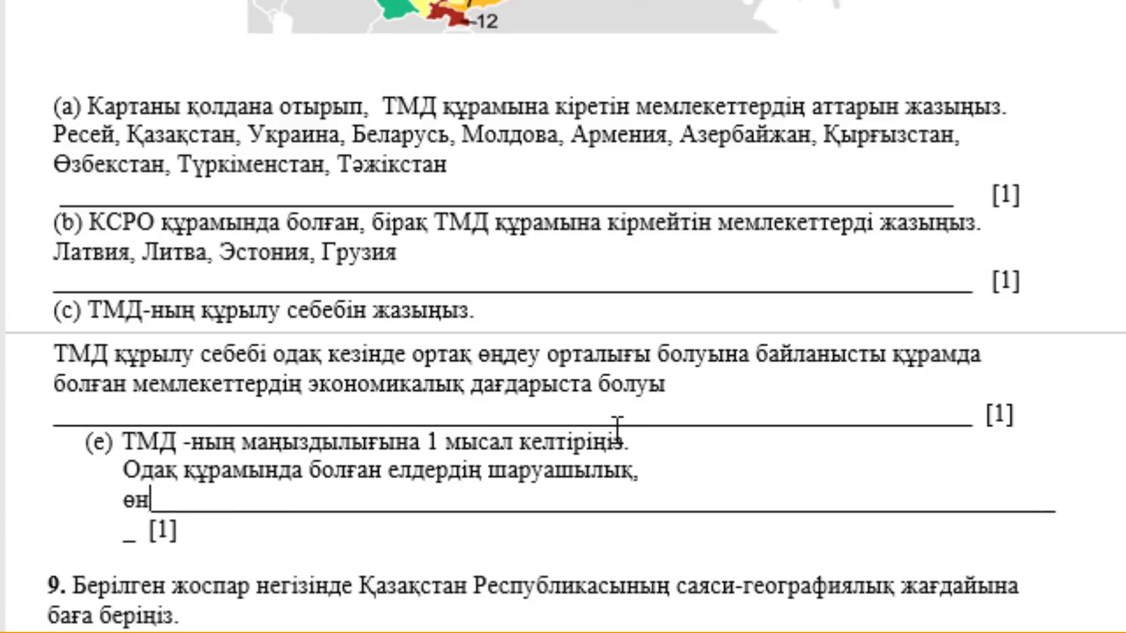
type("ім алмас")
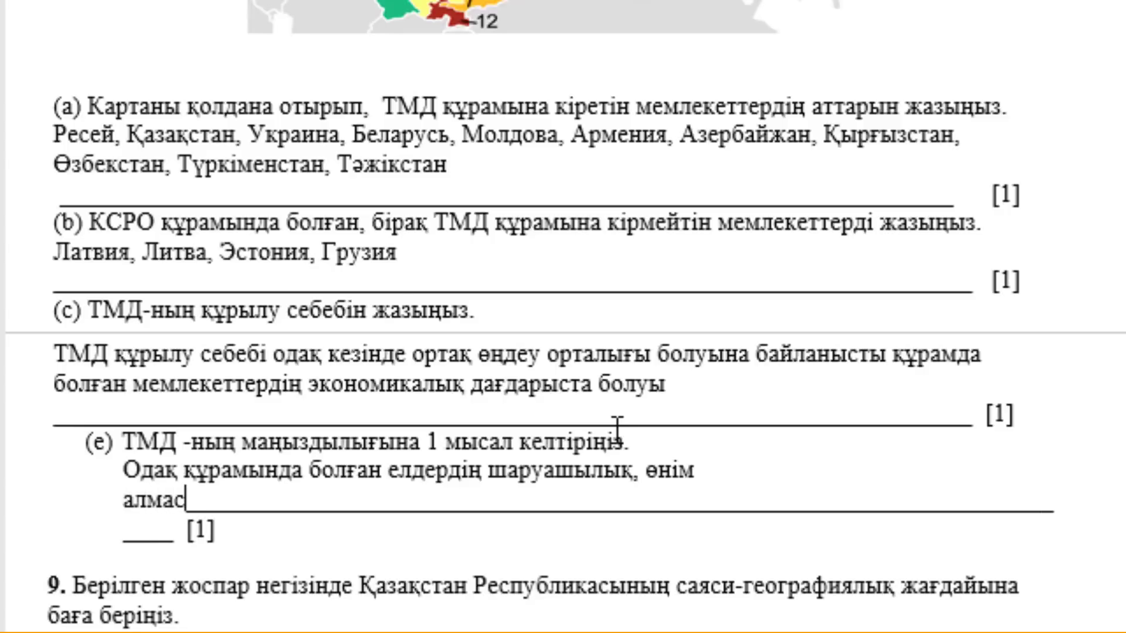
type("уы, өзар")
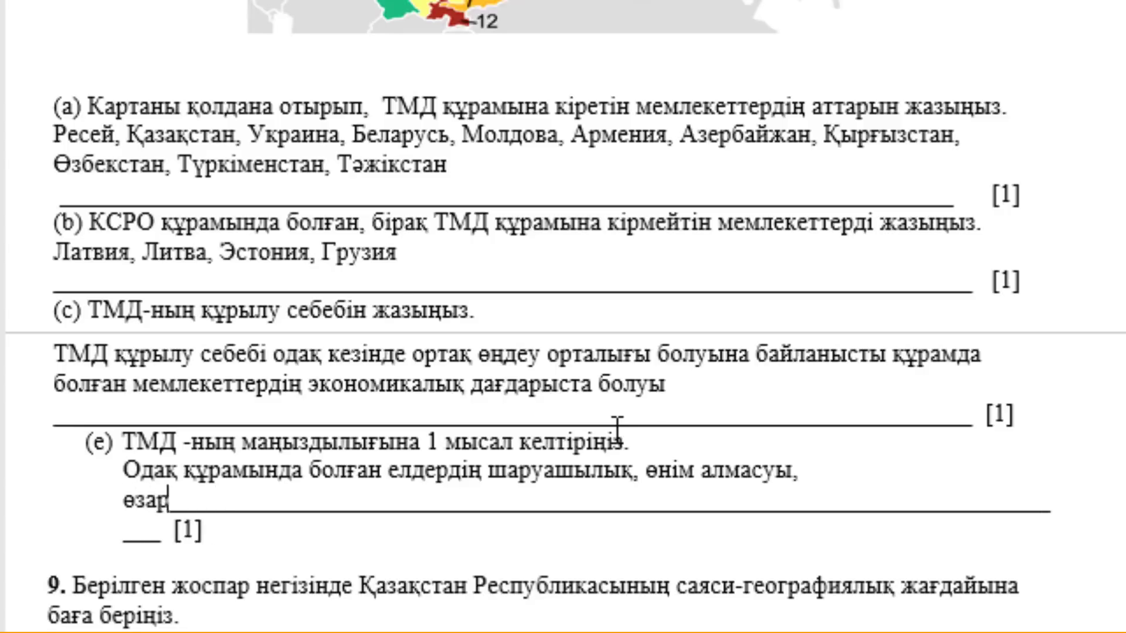
type("а к")
type("өме")
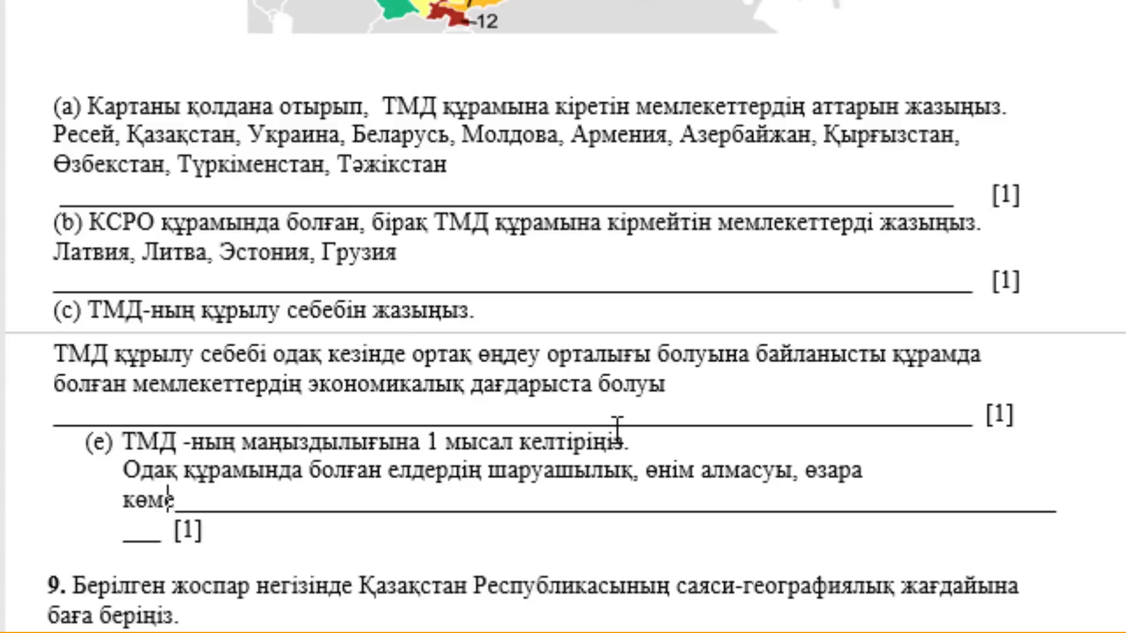
type("к болға")
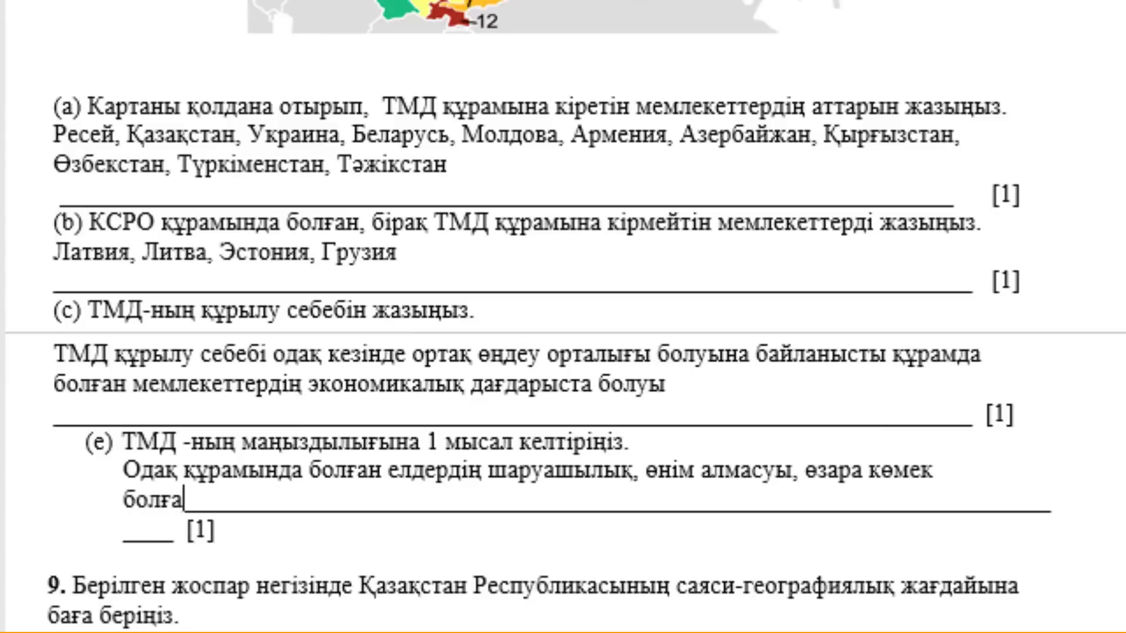
type("н ")
type("тар")
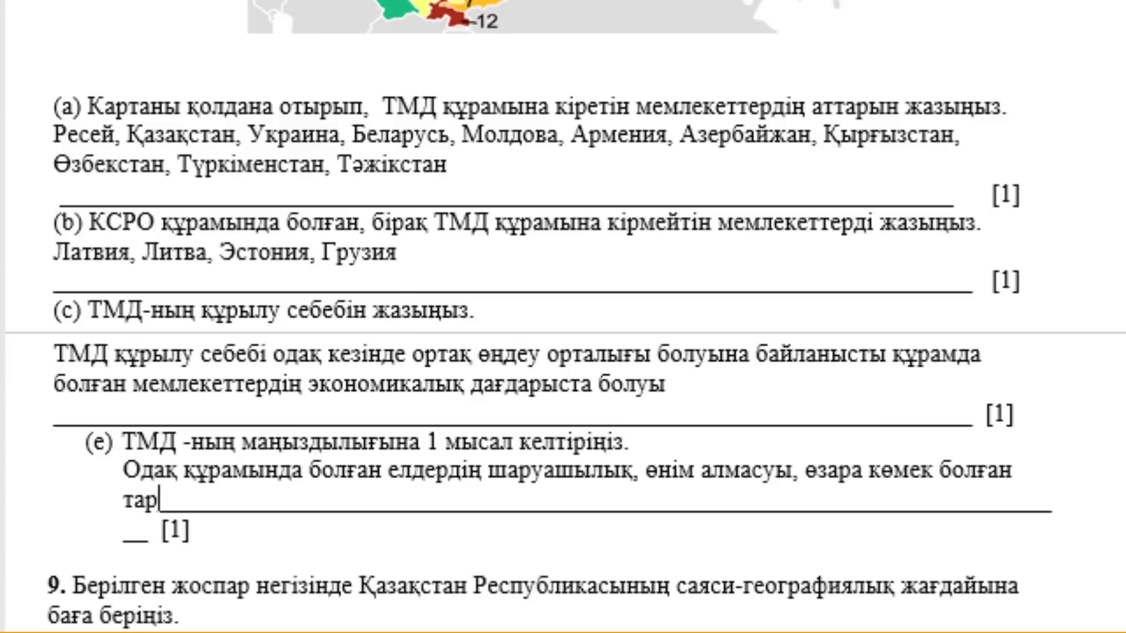
type("ихи ")
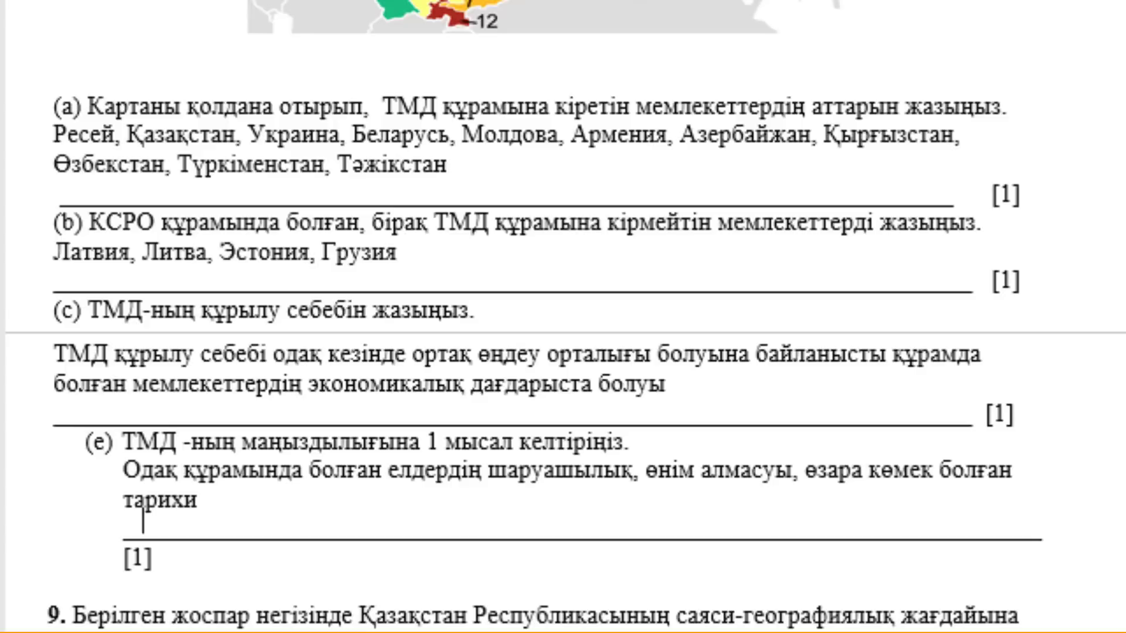
type("жолдар қа")
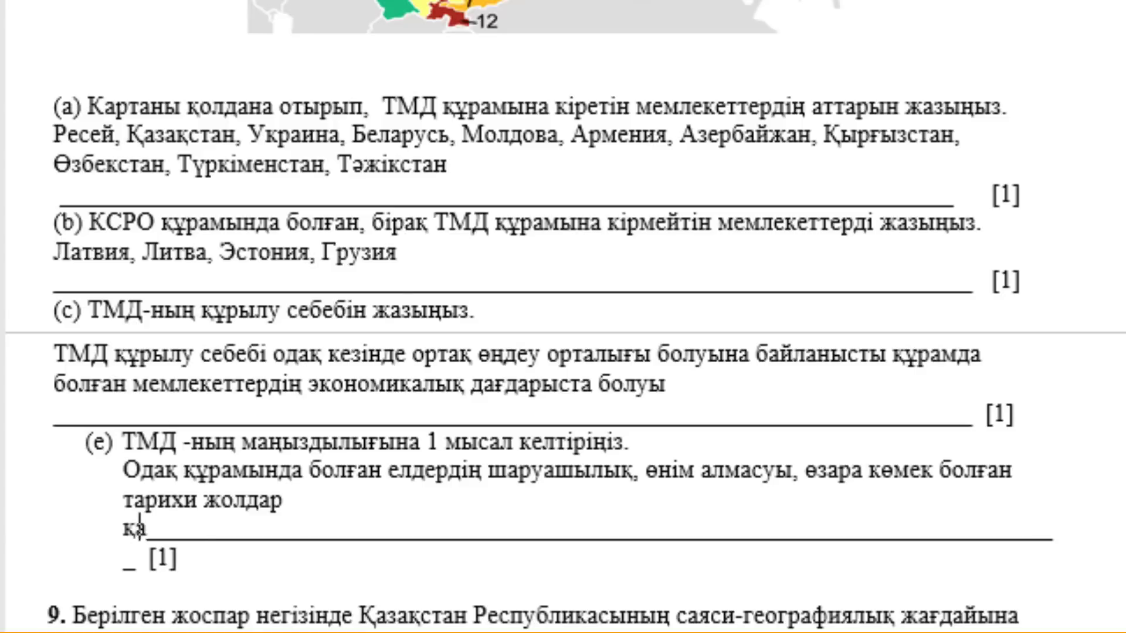
type("лпына ке")
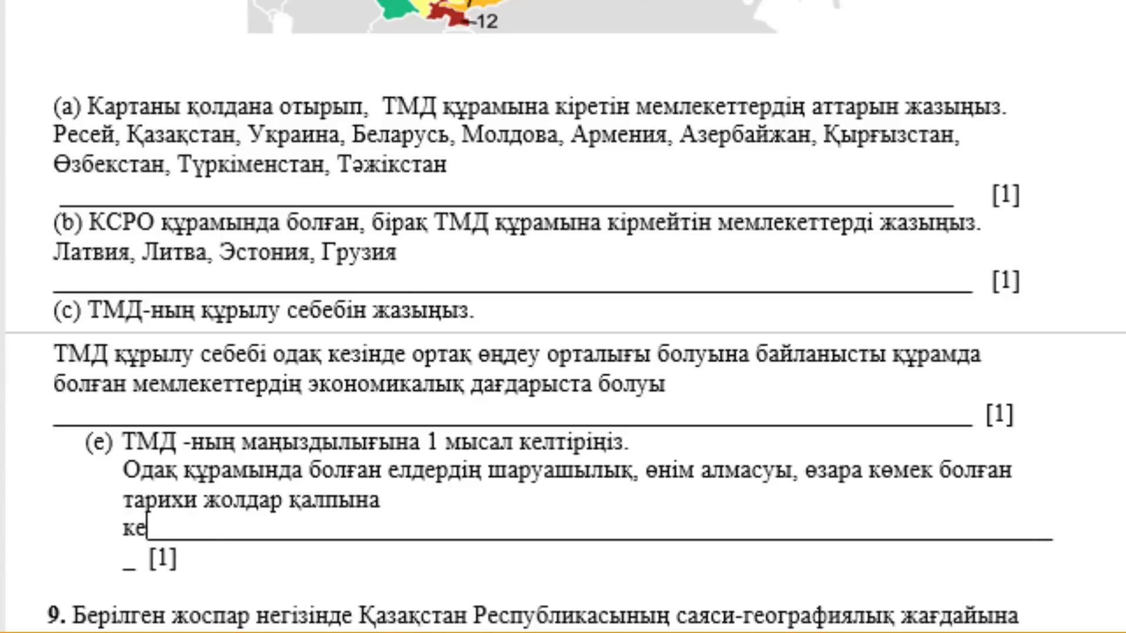
type("лтіру")
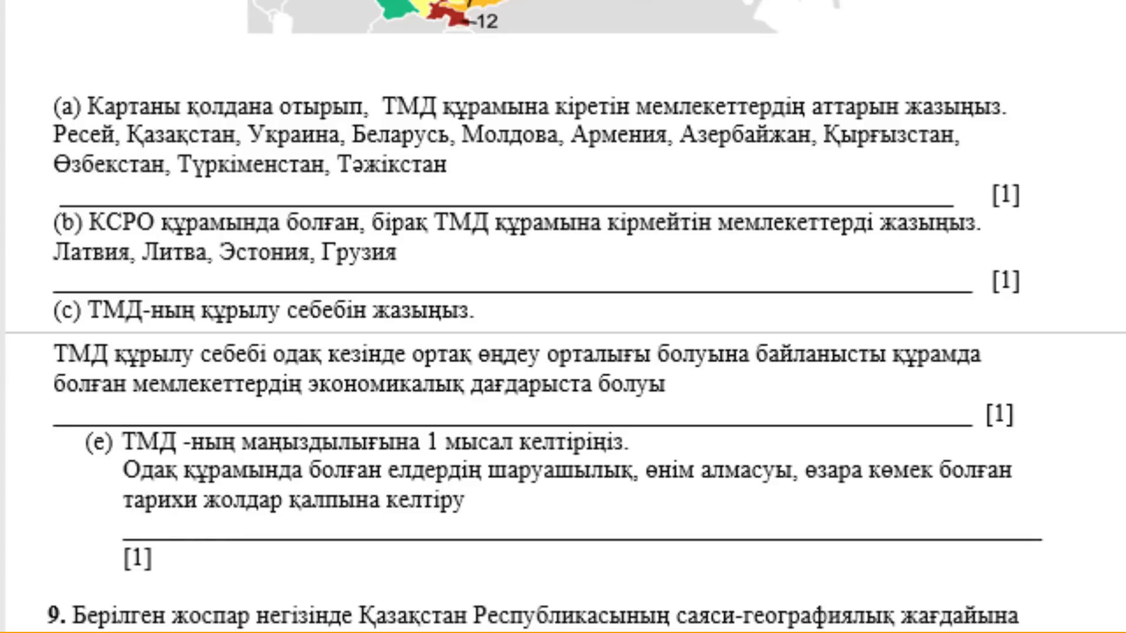
Answer 9(a): Kazakhstan's political-geographic position is defined by lying at the very centre of Eurasia.
scroll(436, 504, "down", 2)
scroll(351, 364, "down", 3)
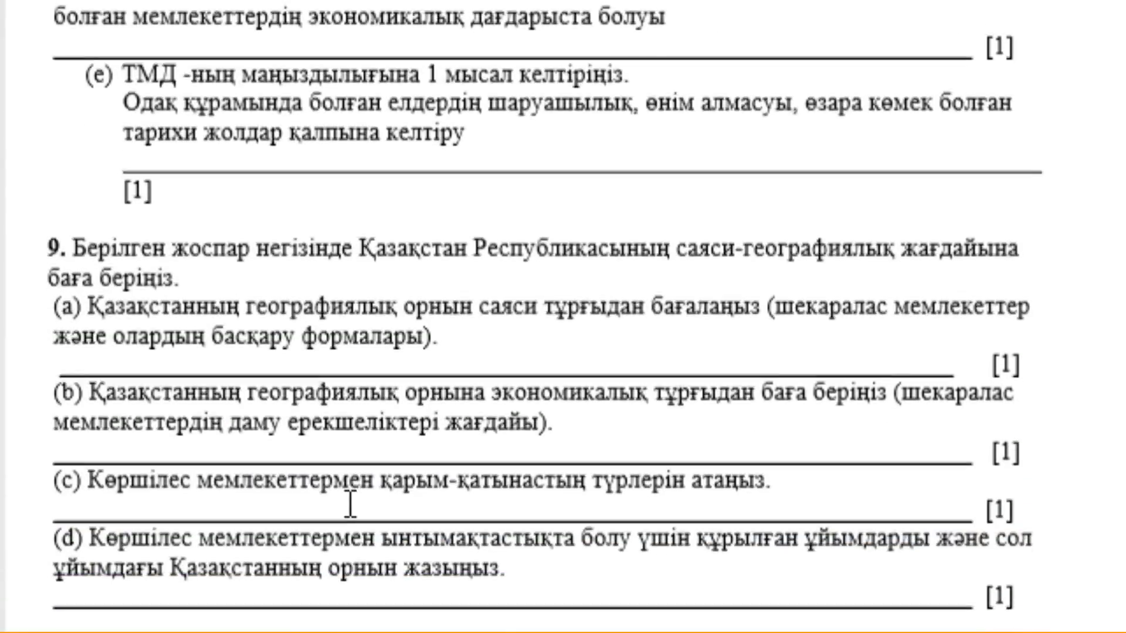
left_click(397, 250)
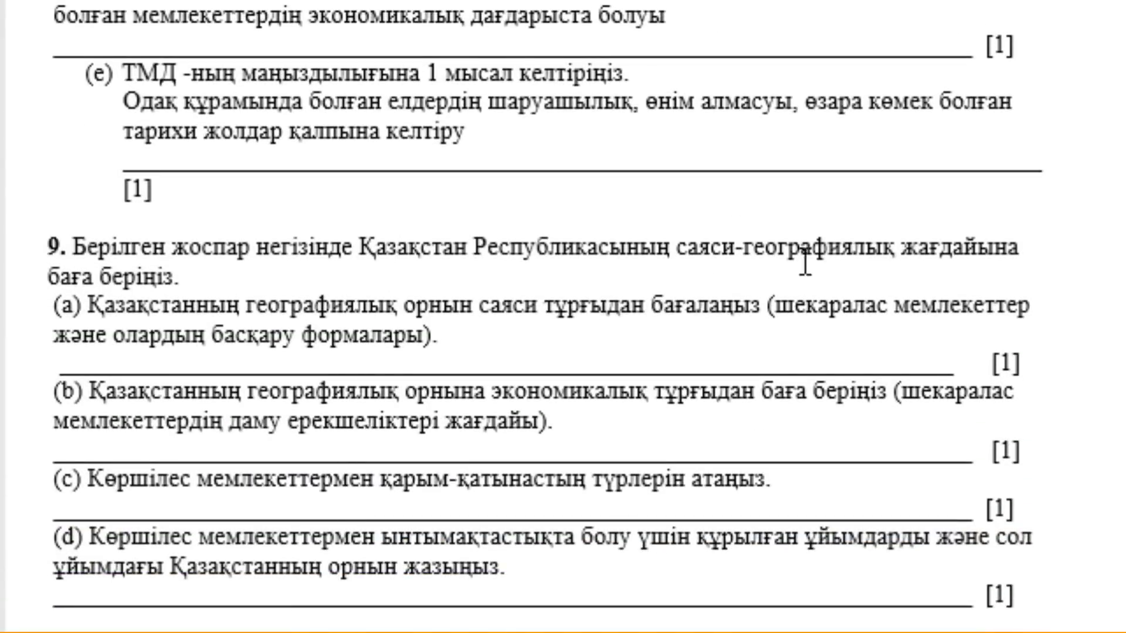
left_click(483, 331)
key("Return")
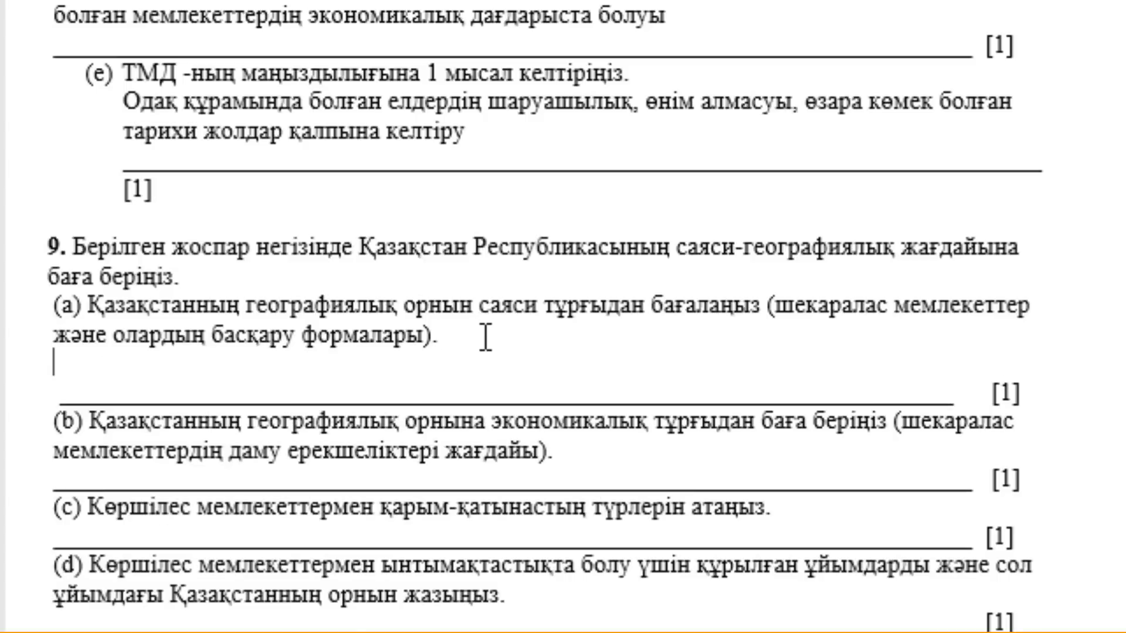
type("Қазақстанн")
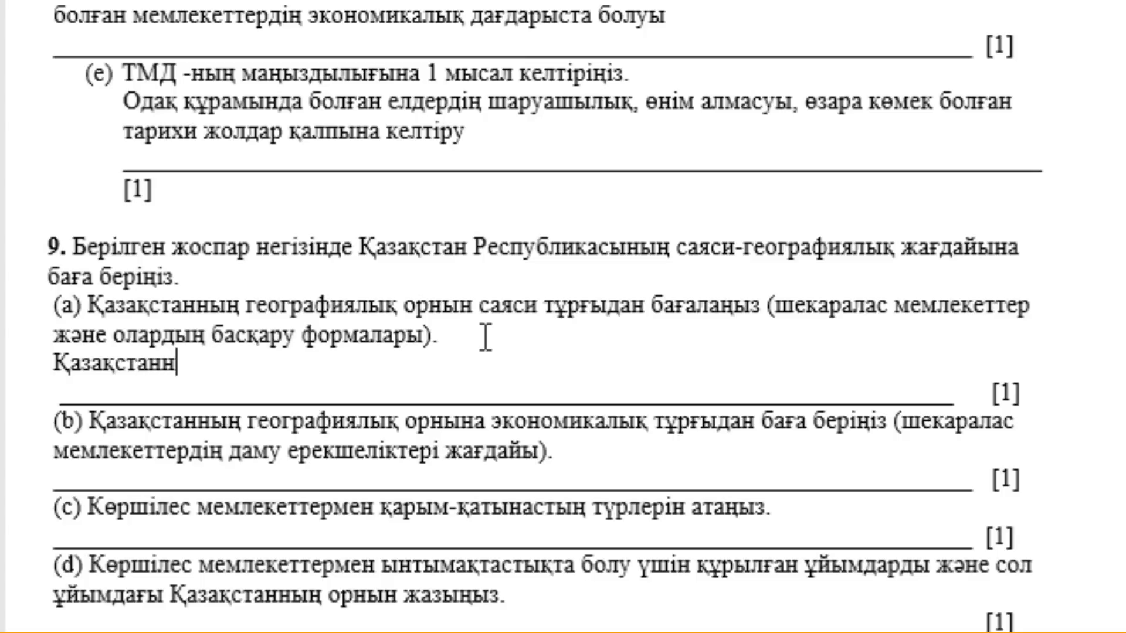
type("ың ")
type("саяси гео")
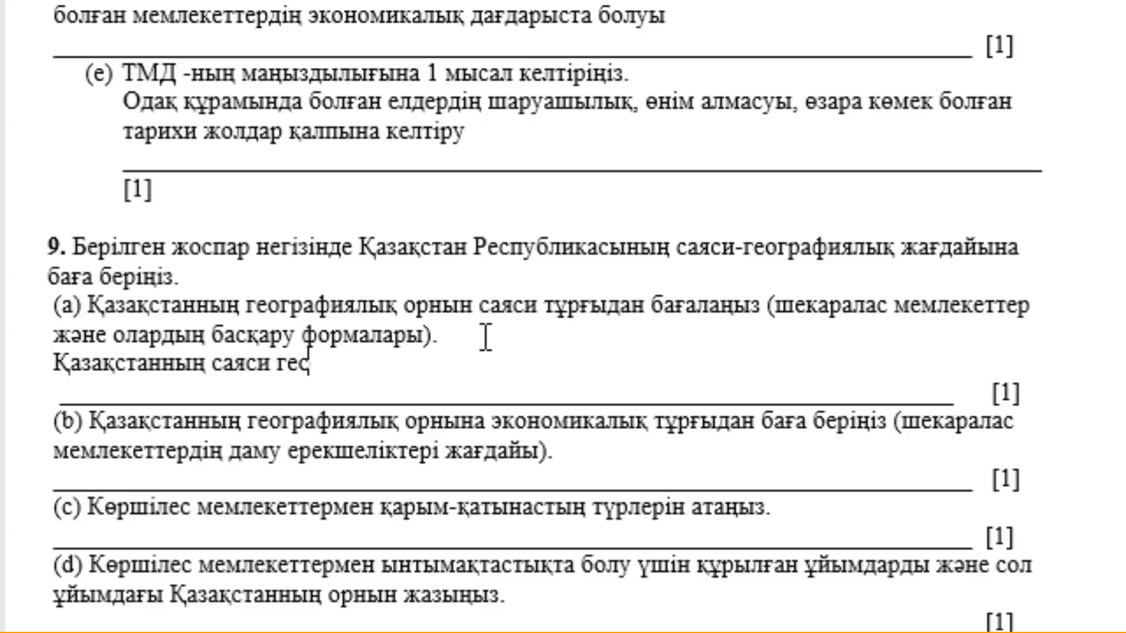
type("графиялық")
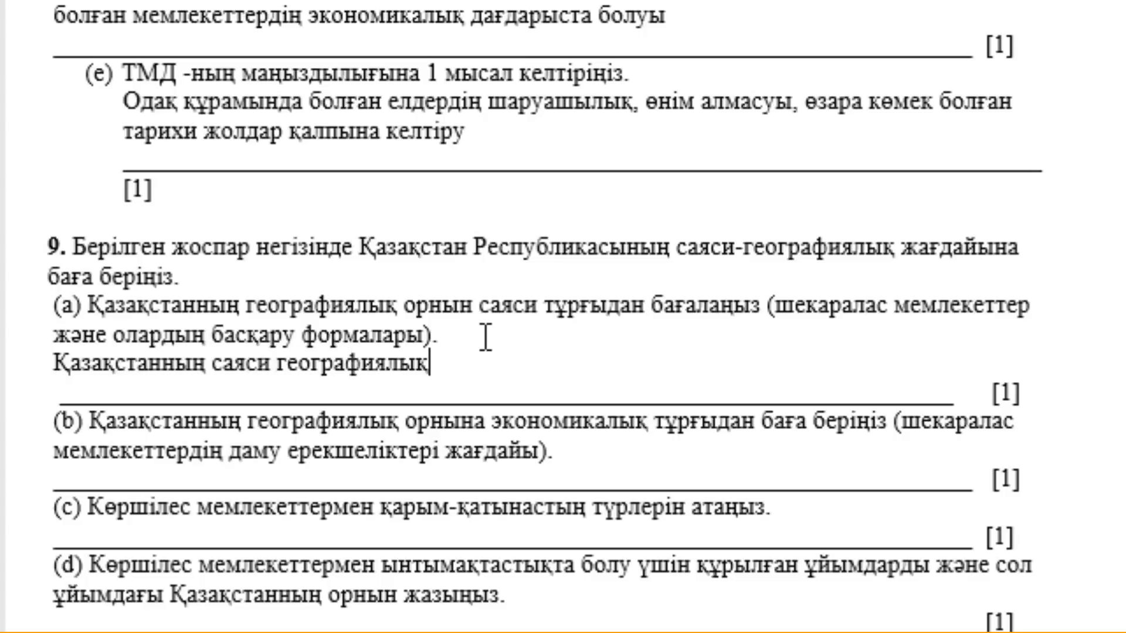
type(" орны Е")
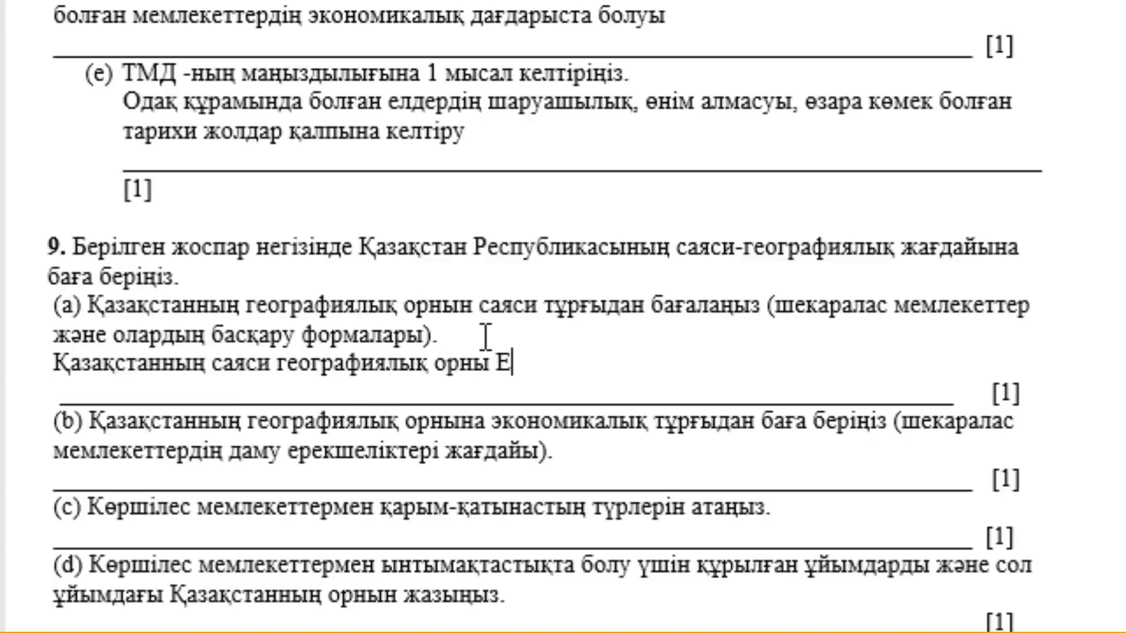
type("вразия ")
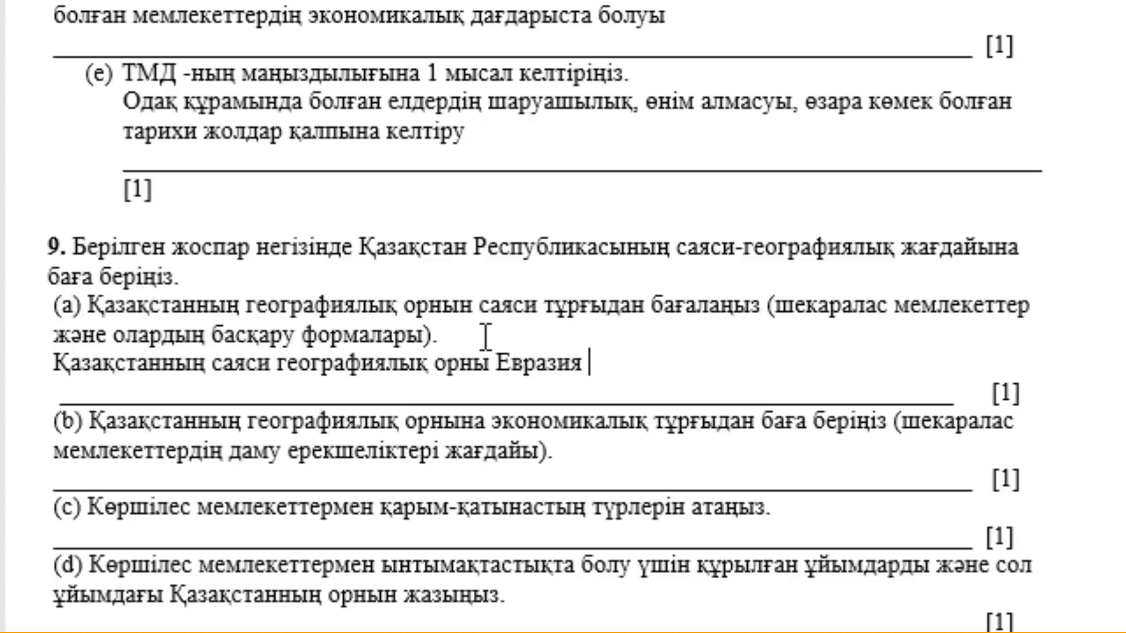
type("материгі")
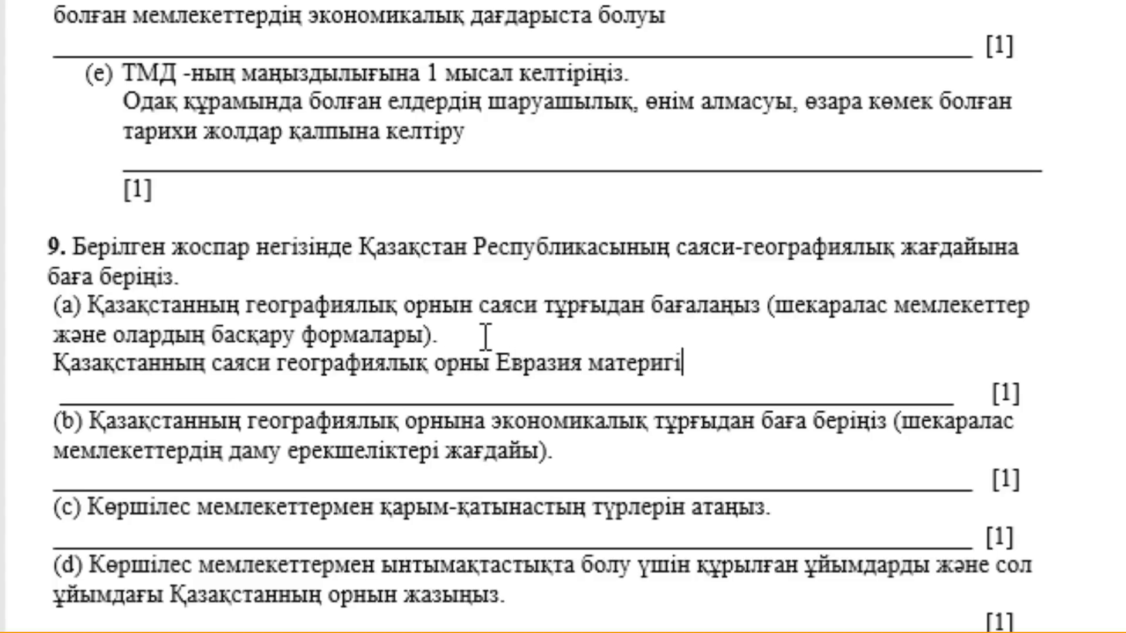
type("нің нақ")
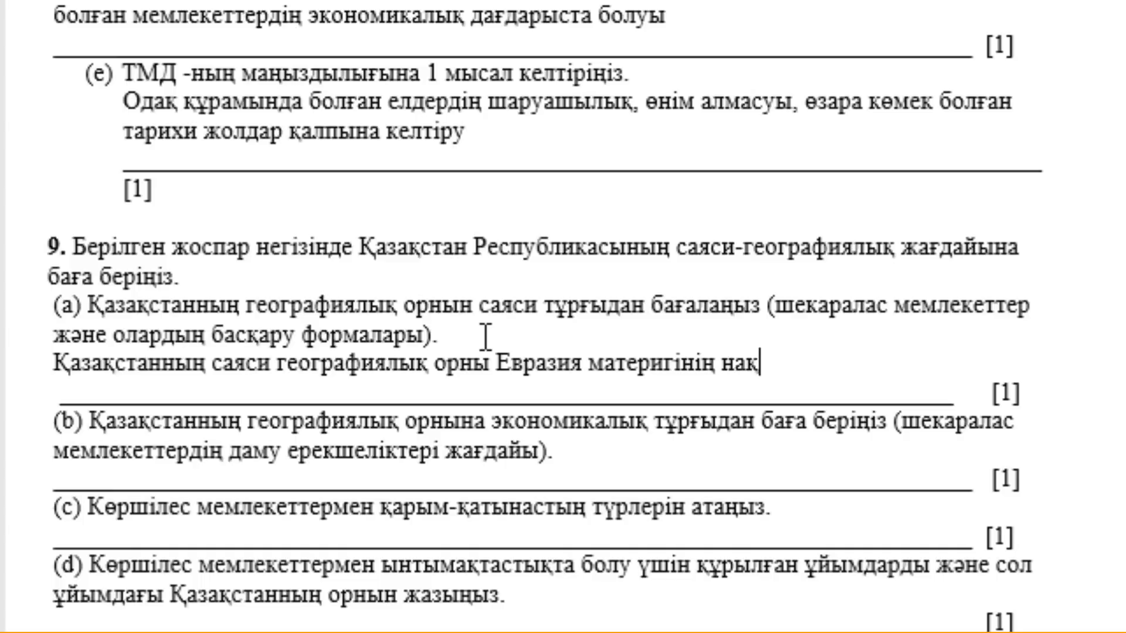
type("ты ортасынд")
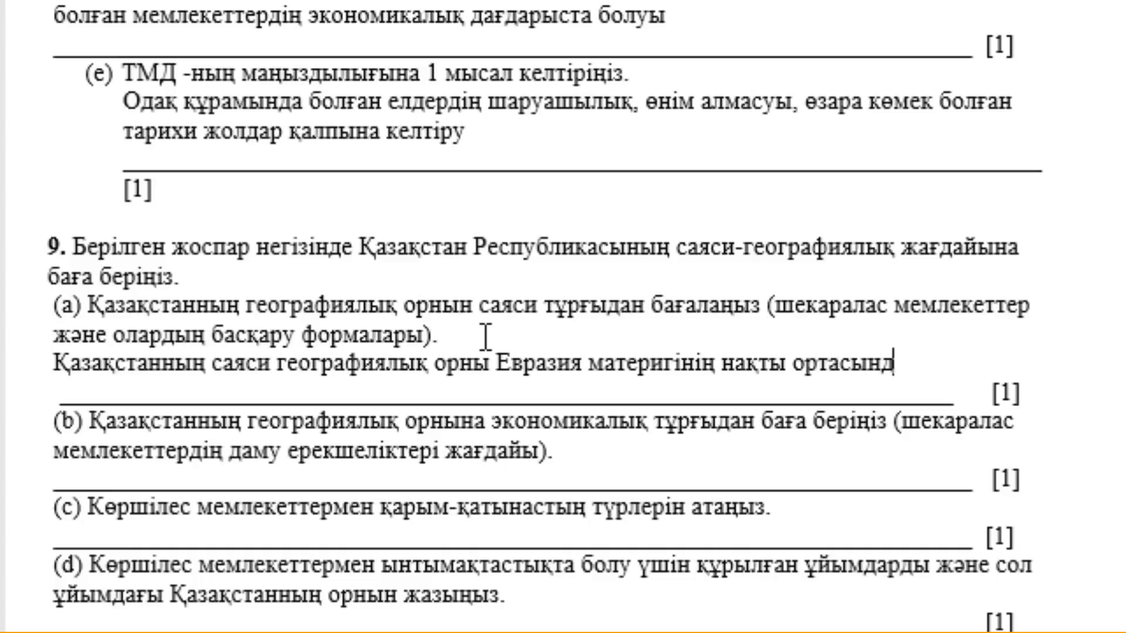
type("а орн")
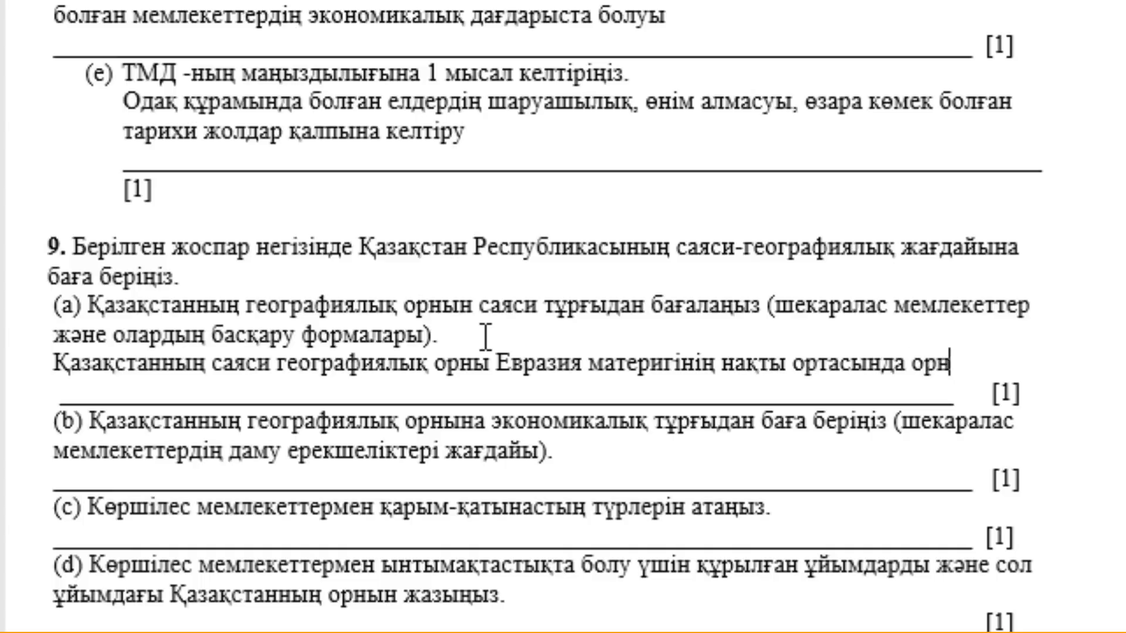
type("аласуымен ")
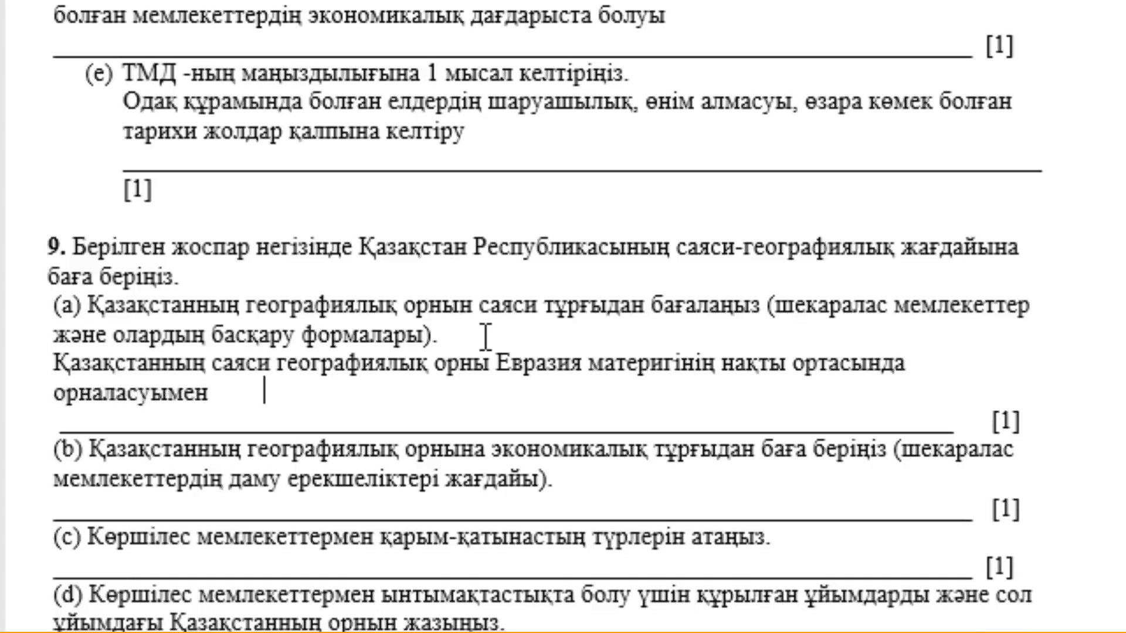
type("байланысты")
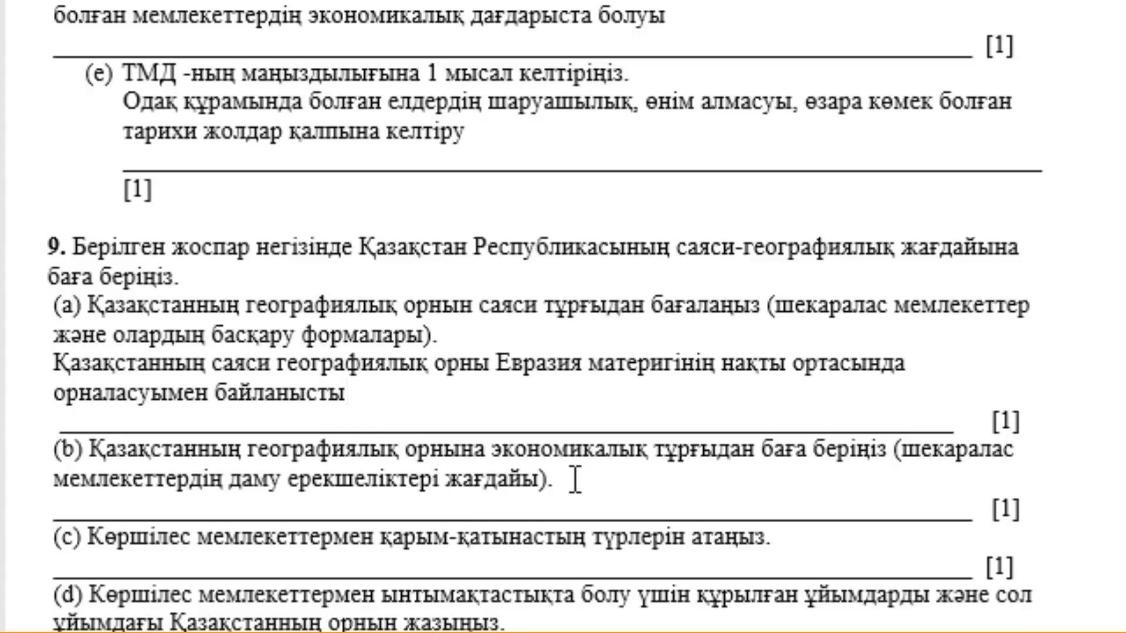
Answer 9(b) with 'Европа мен Азияны байланыстыратын көпір болуымен байланысты'.
key("Return")
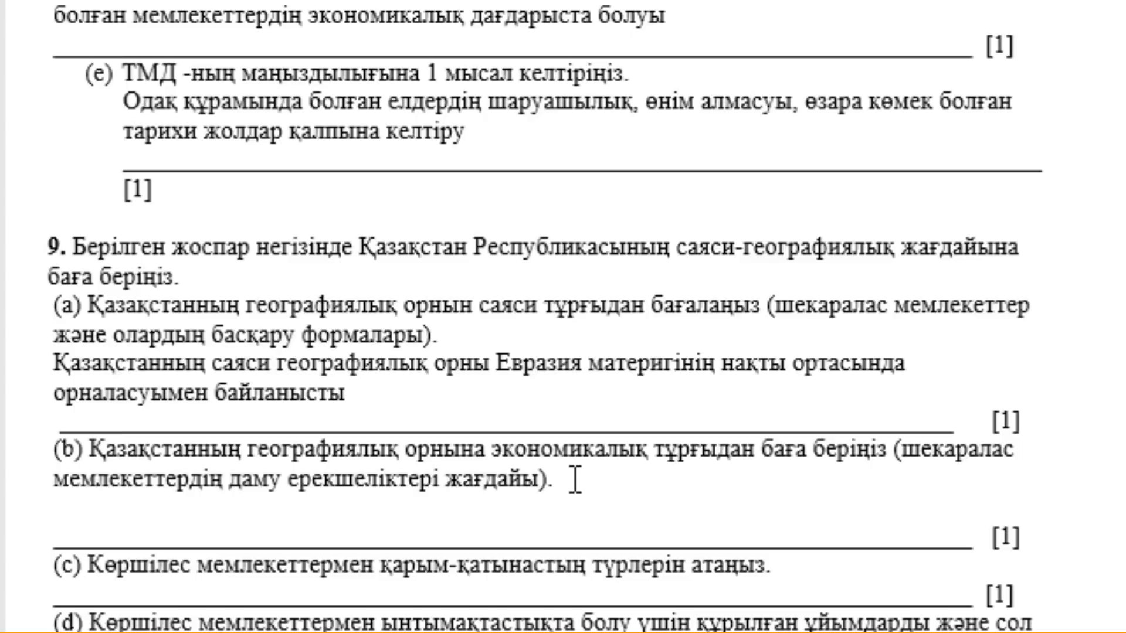
type("Ев")
type("ропа мен ")
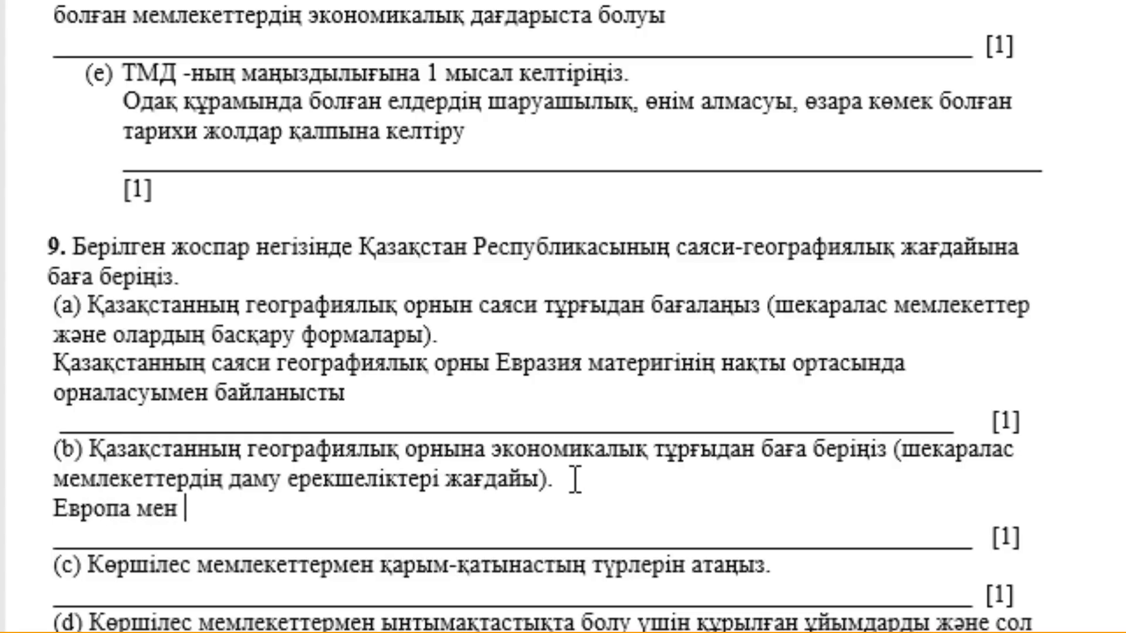
type("Азияны")
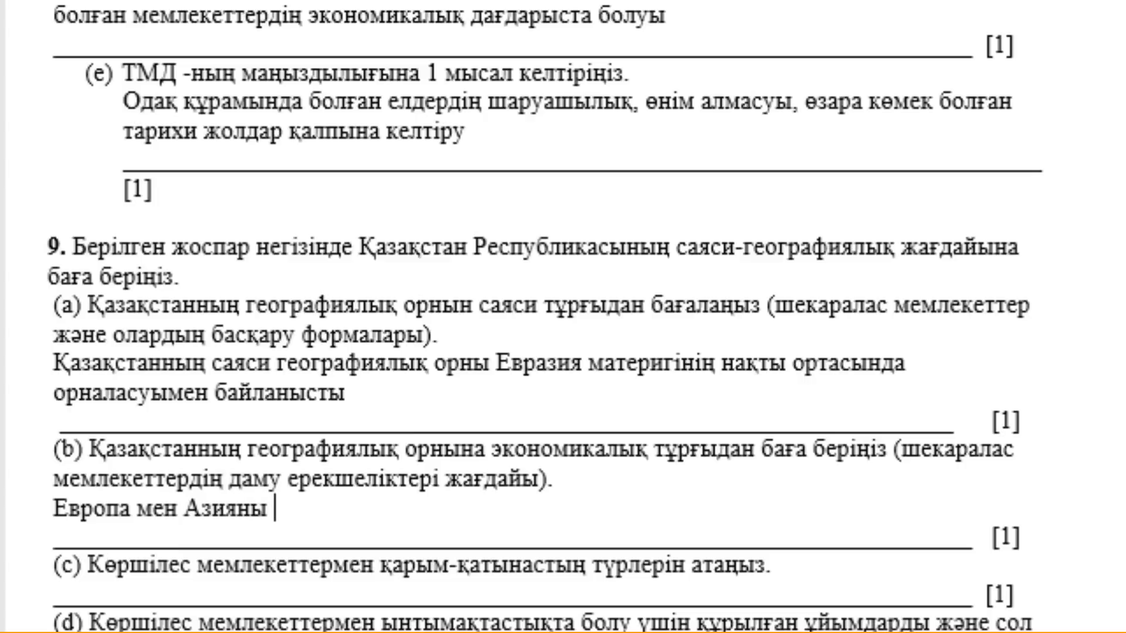
type("байла")
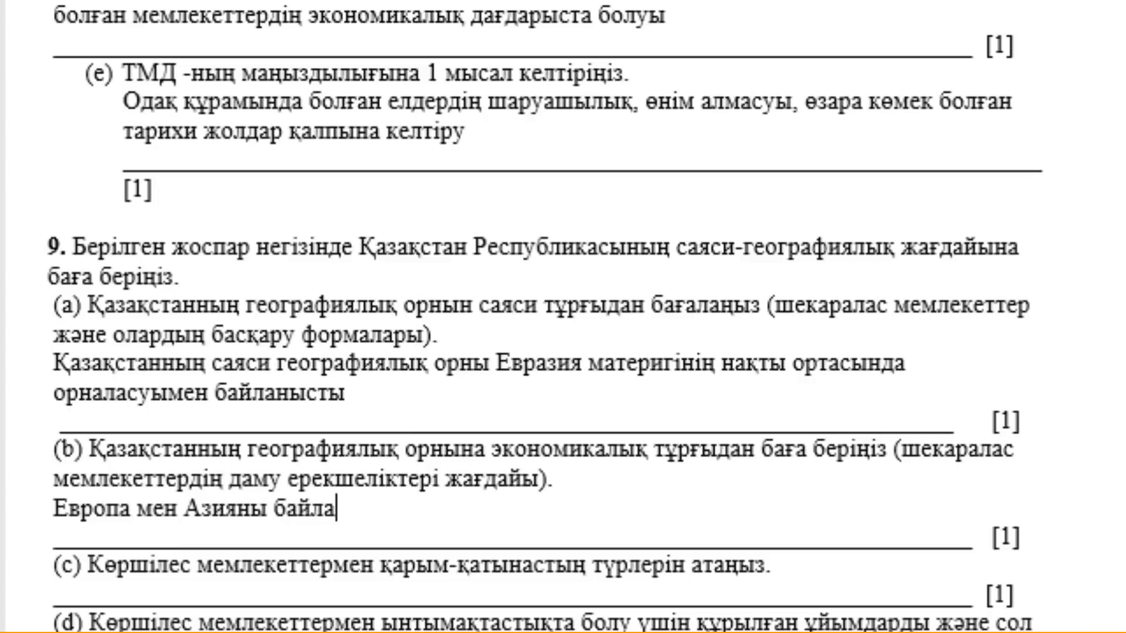
type("ныстыңатын ")
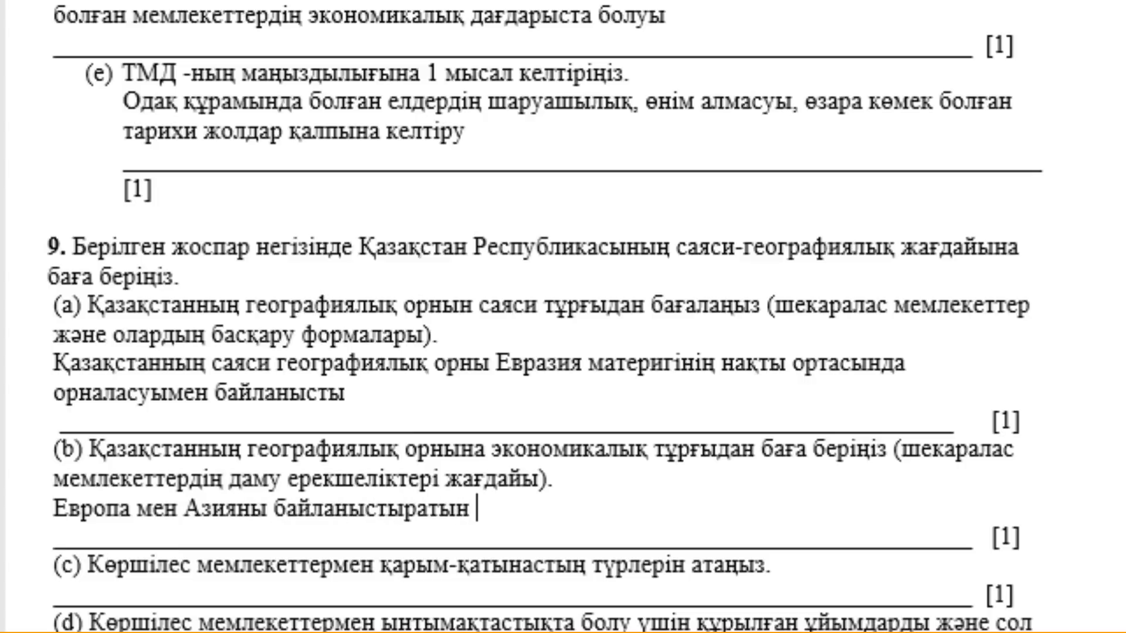
type("өпір")
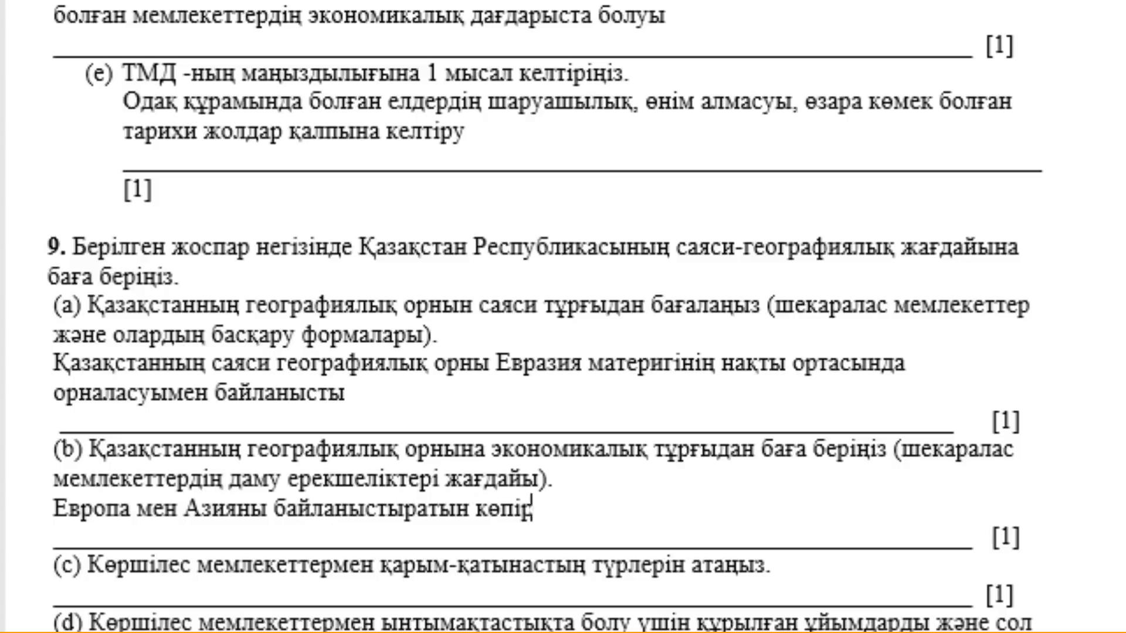
type(" болуымен ")
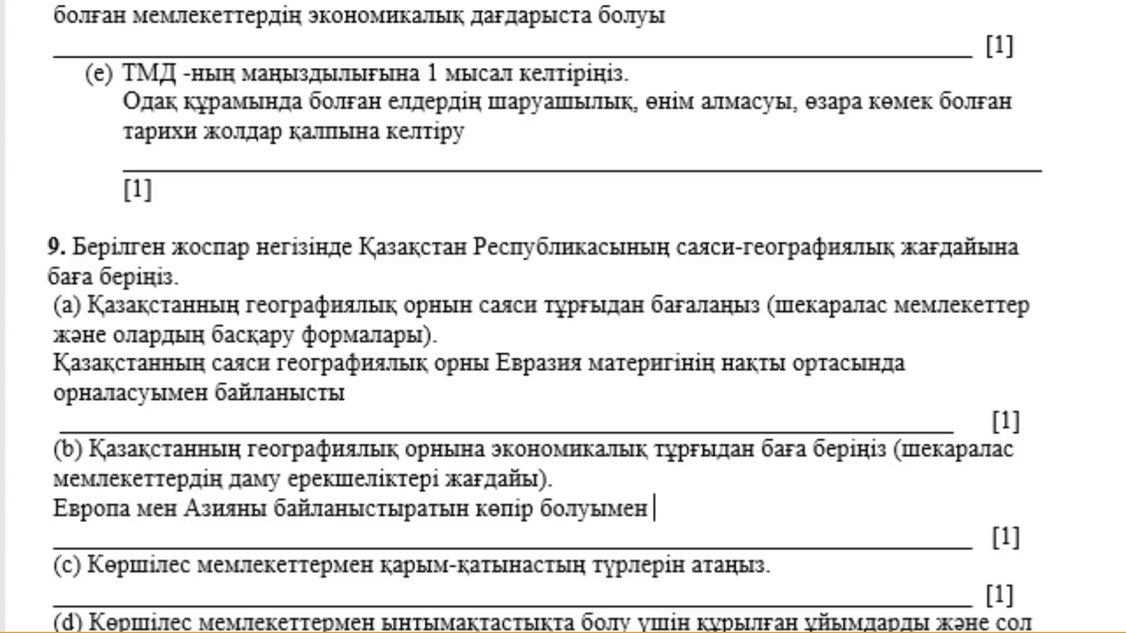
type("байланысты")
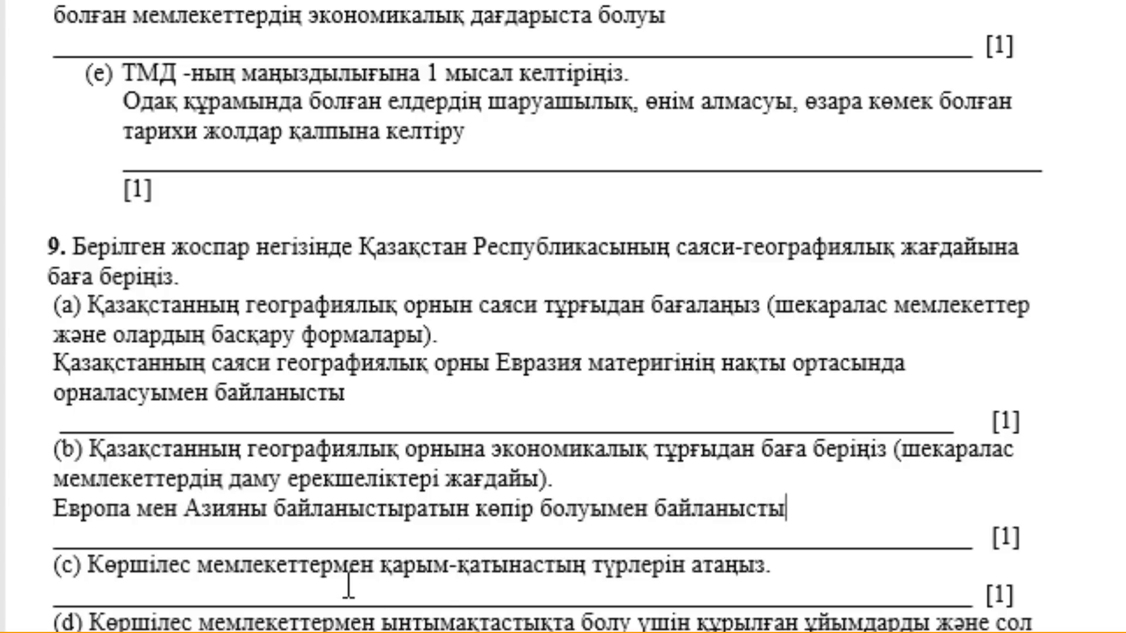
Answer 9(c) with 'Сайда, мәдени, ғылыми, достық қатынастар дамыған', keeping the underline separate.
scroll(411, 557, "down", 3)
left_click(781, 421)
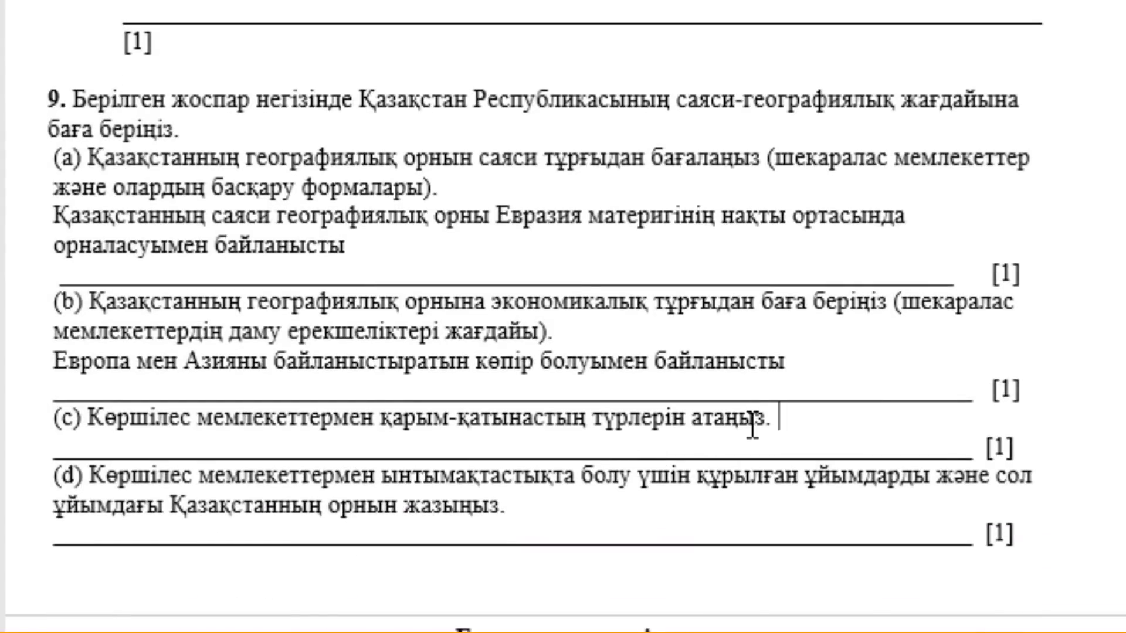
key("Return")
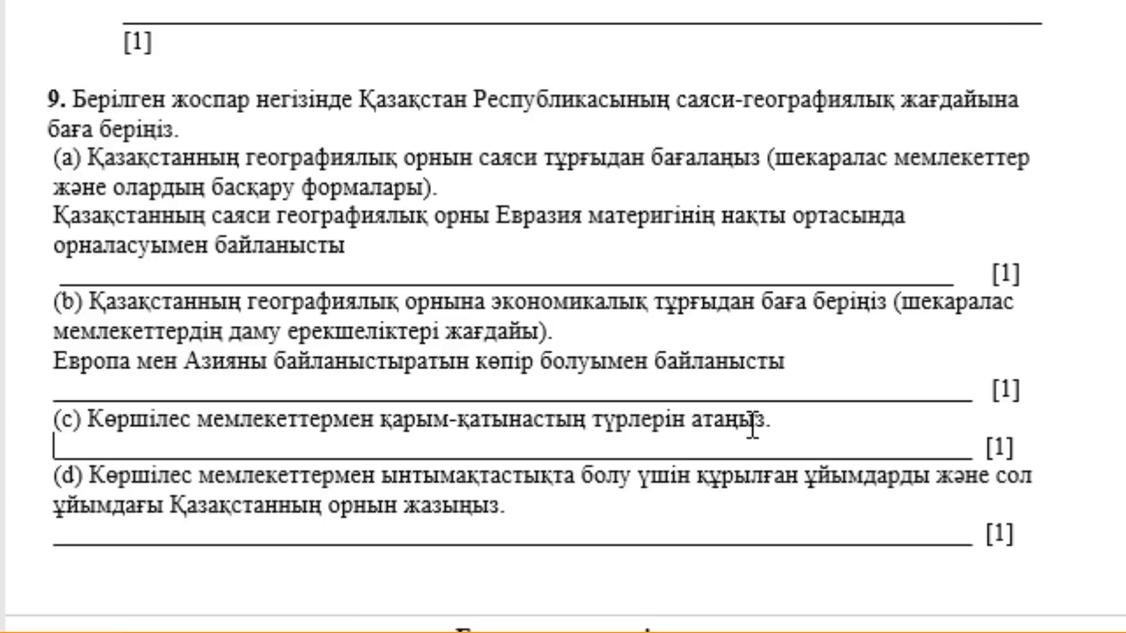
type("Сайда, м")
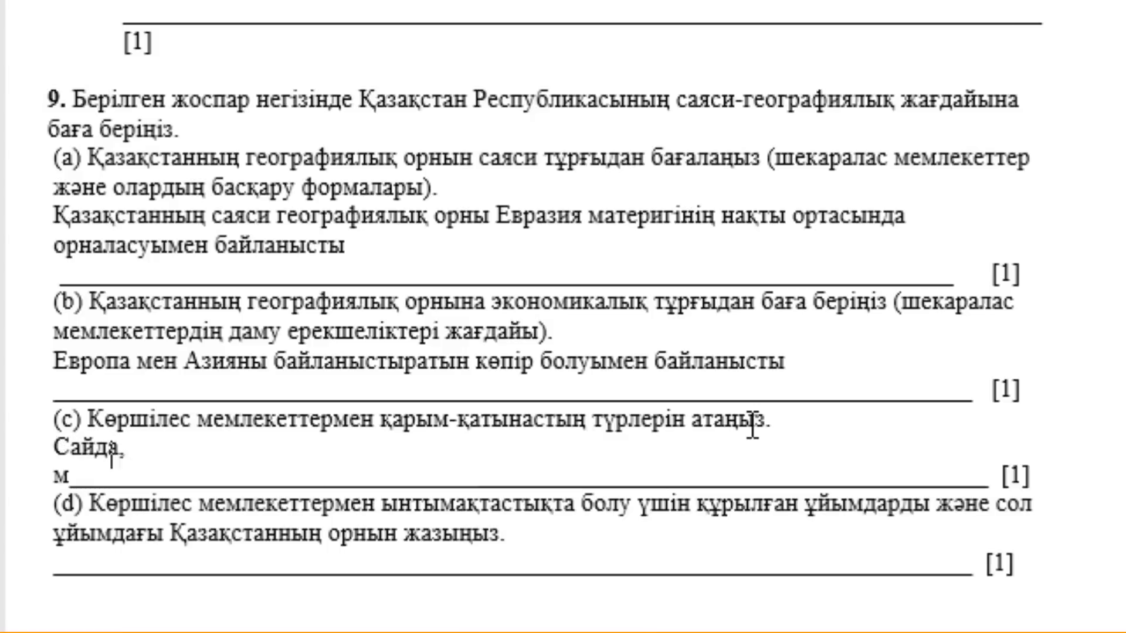
type("әдени,")
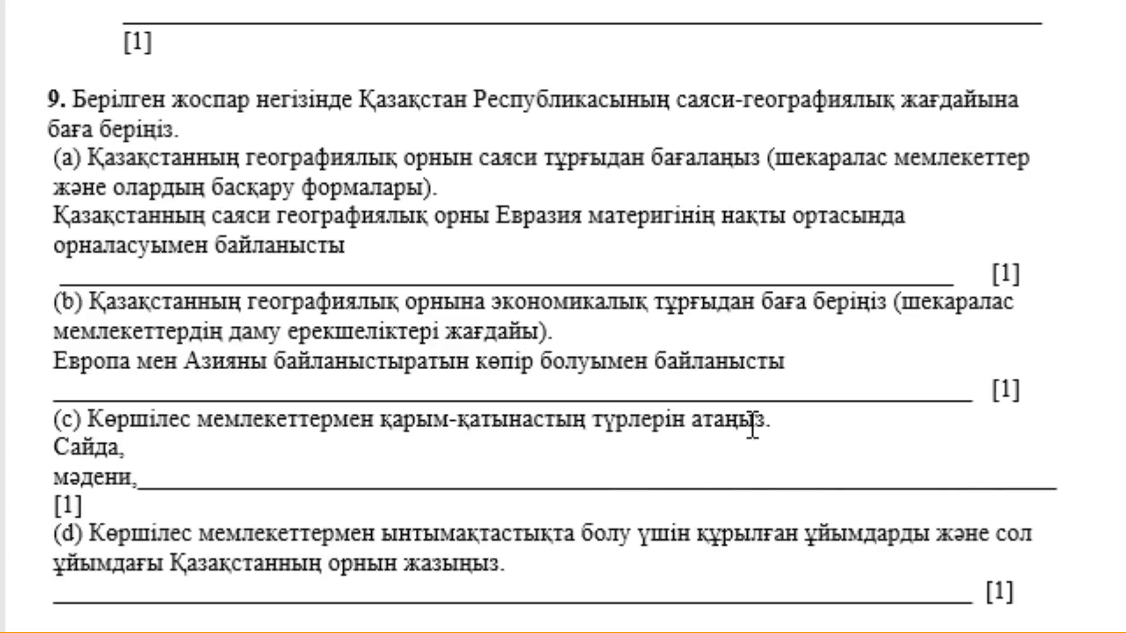
key("Return")
type("ғы")
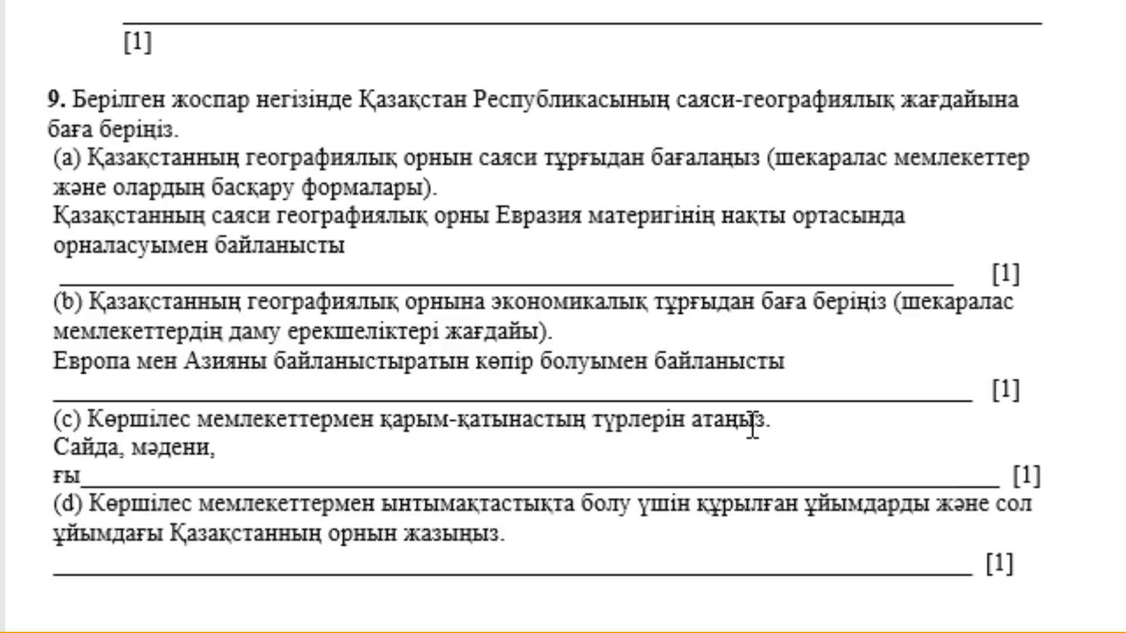
type("лыми, ")
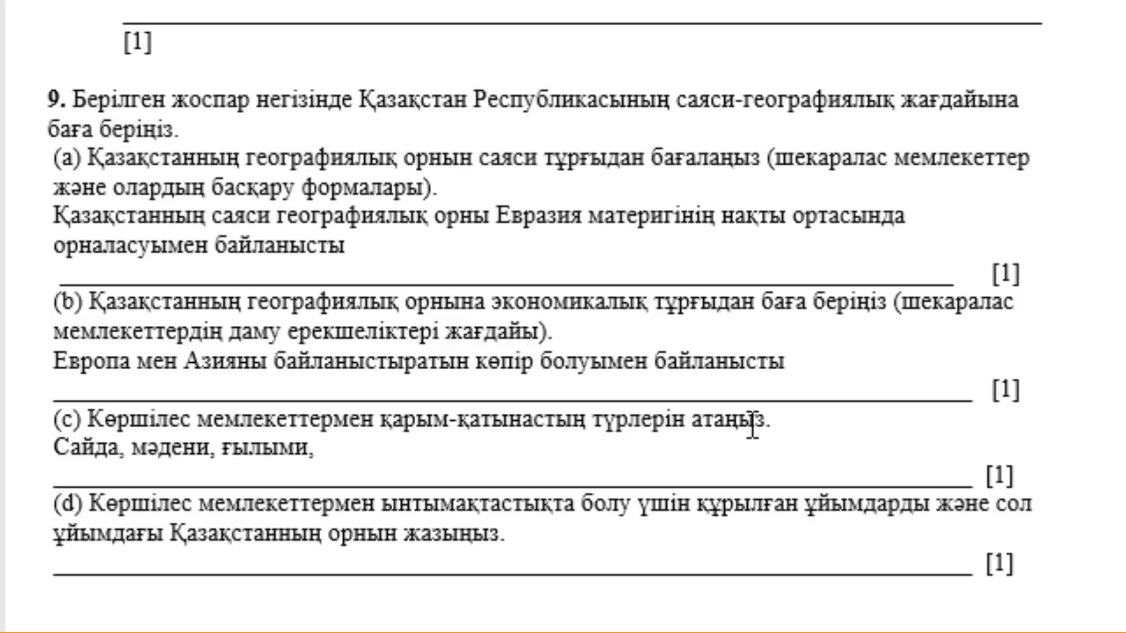
type("достық")
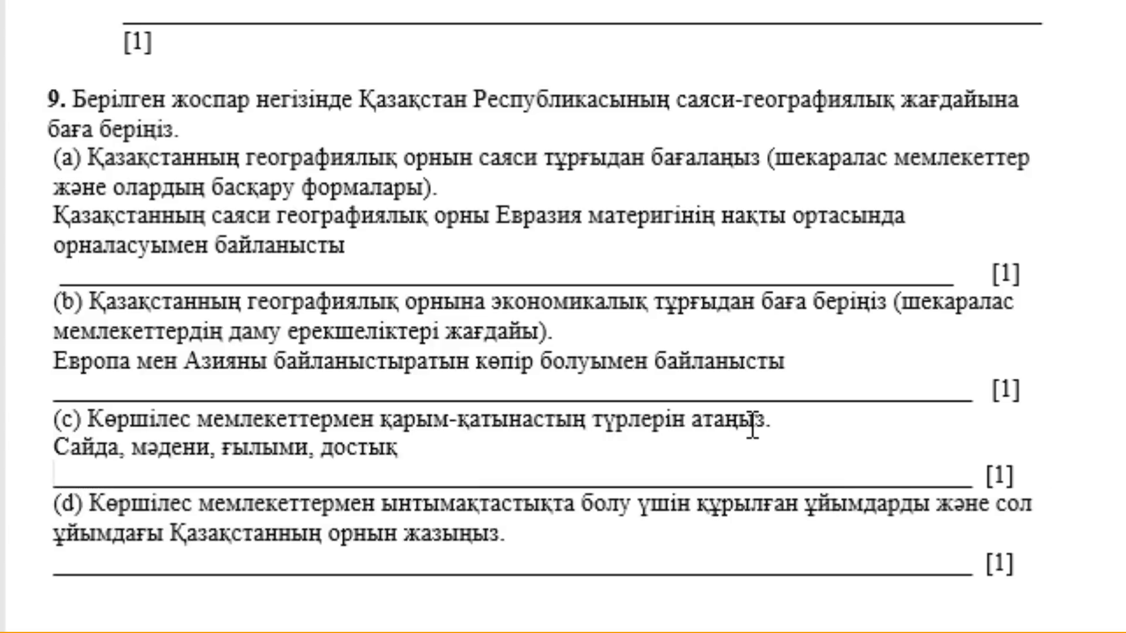
type("қатынаста")
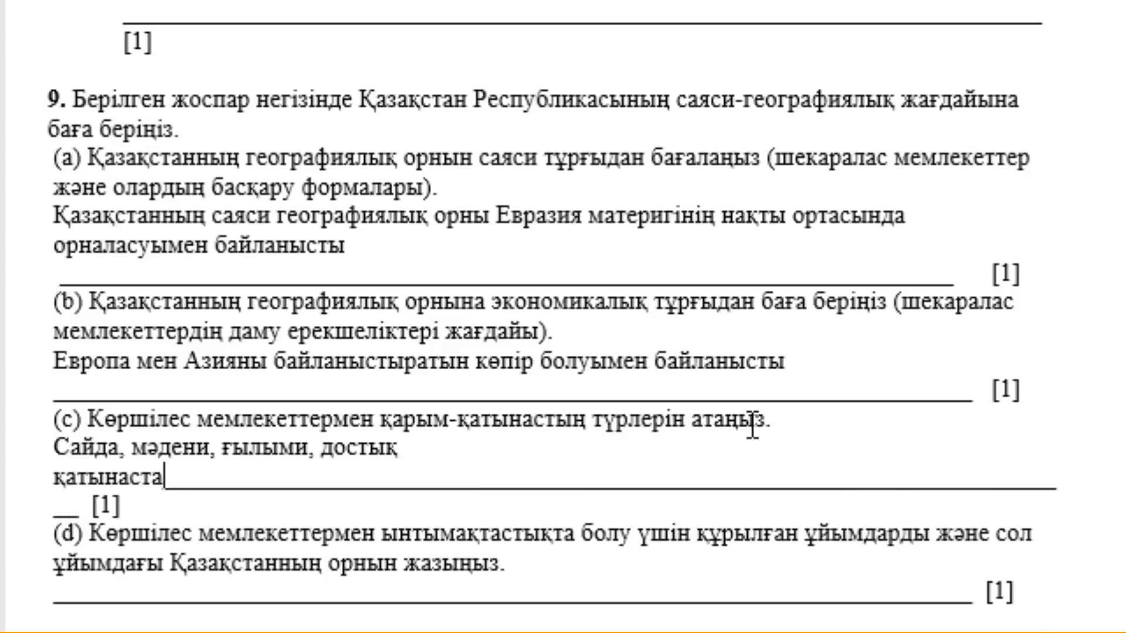
type("р дамыған")
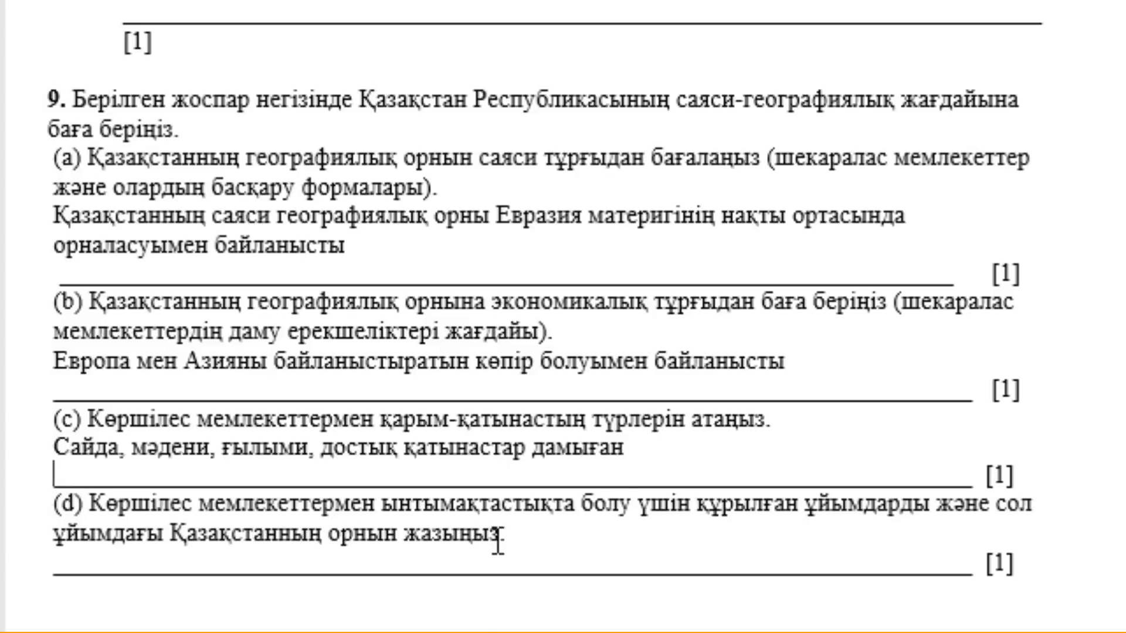
Answer the relettered last part (e) with 'ЕврАЗЭС, ШЫҰ' on an unnumbered line.
left_click(517, 540)
key("Return")
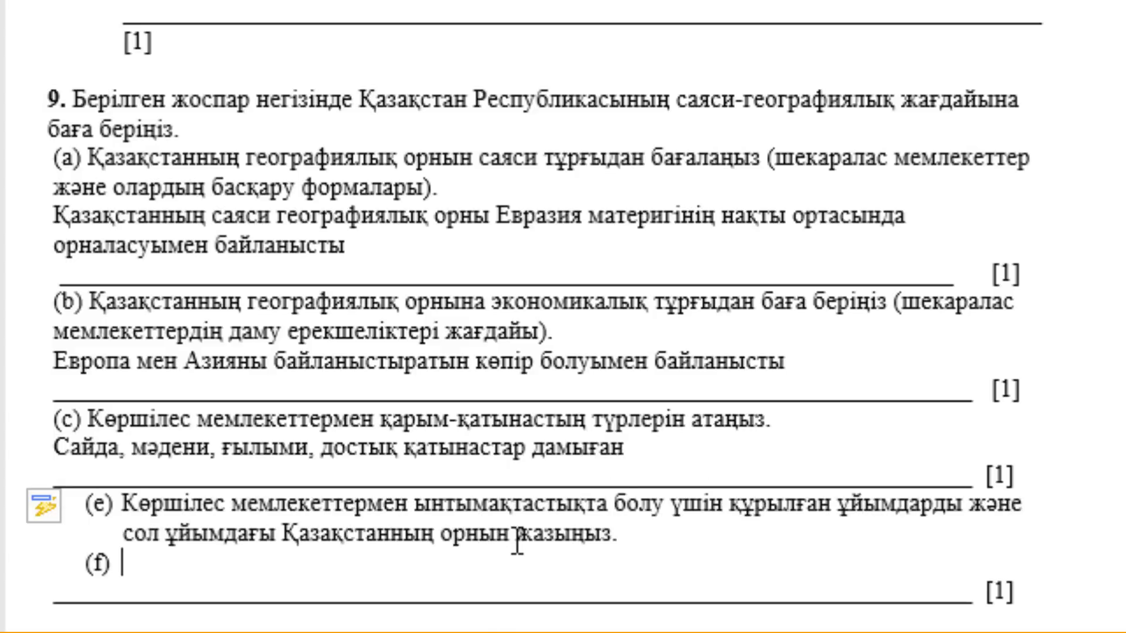
key("BackSpace")
type("Евр")
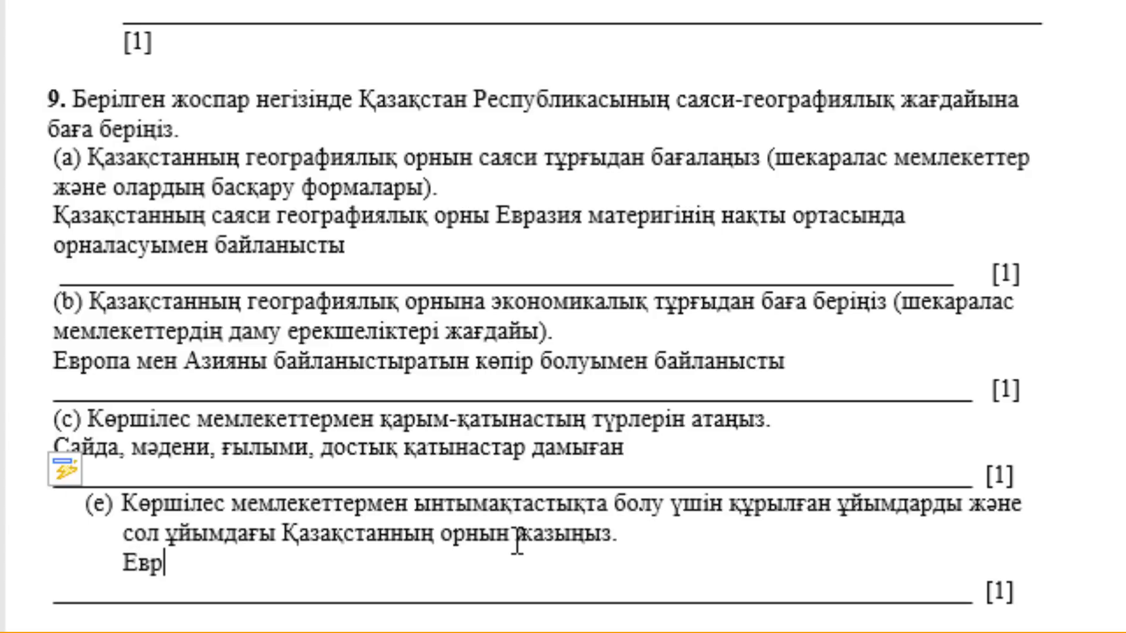
type("АЗ")
type("ЭС")
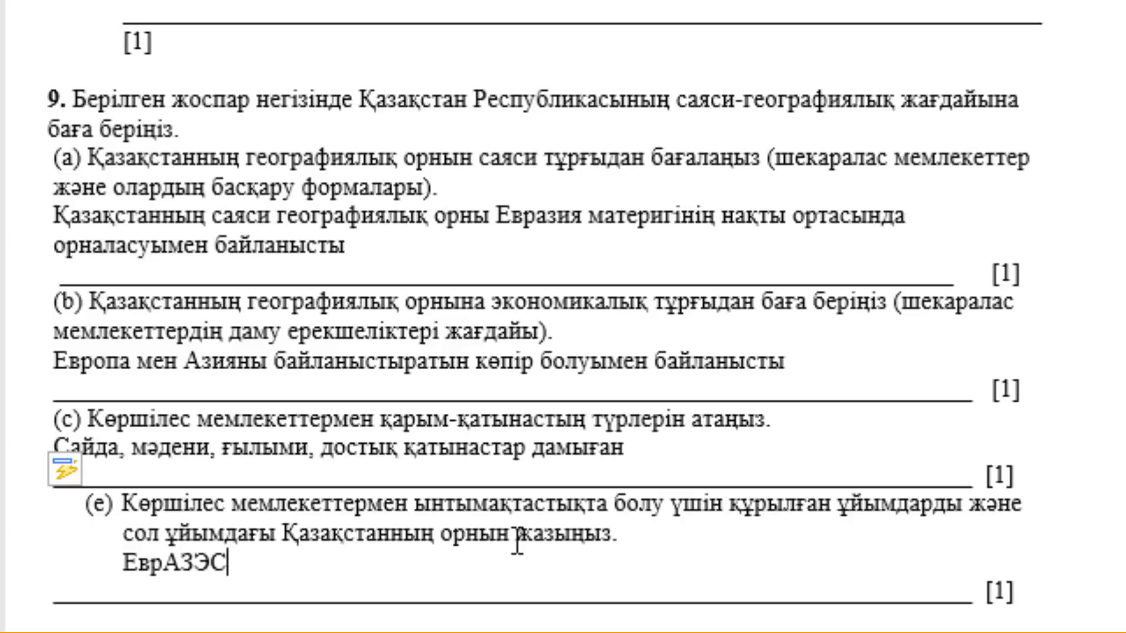
type(", Ш")
type("Ы")
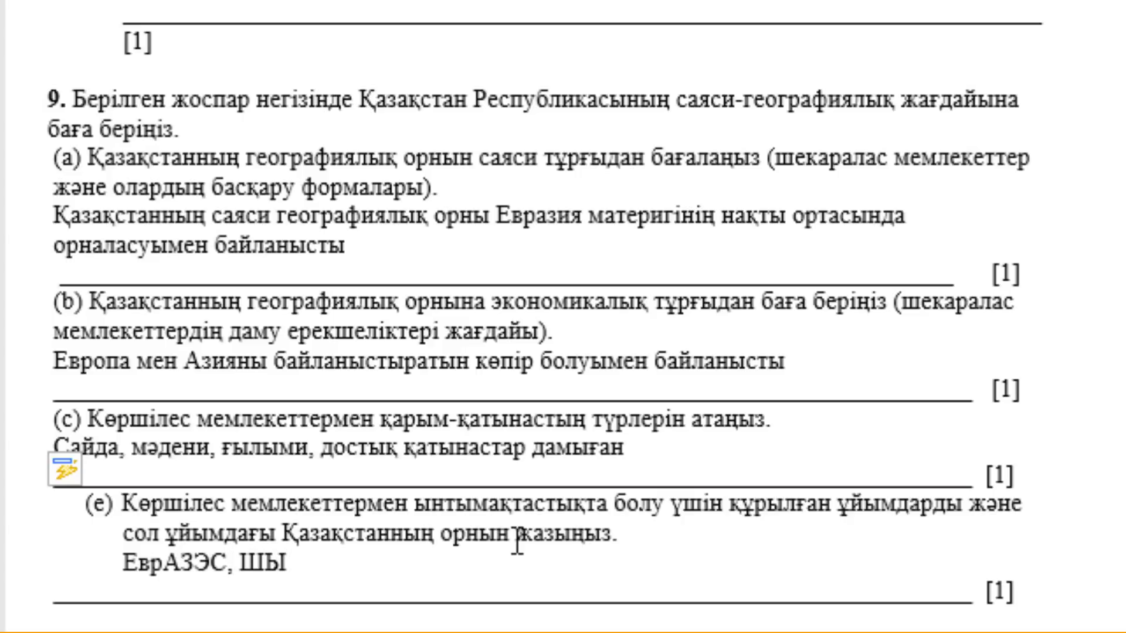
type("Ұ")
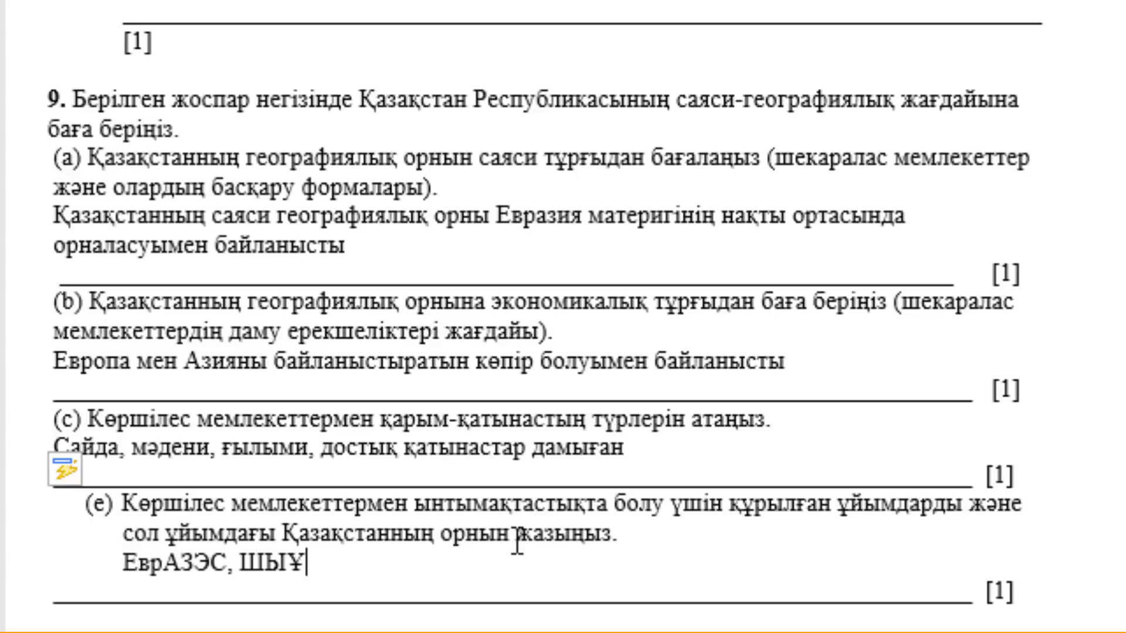